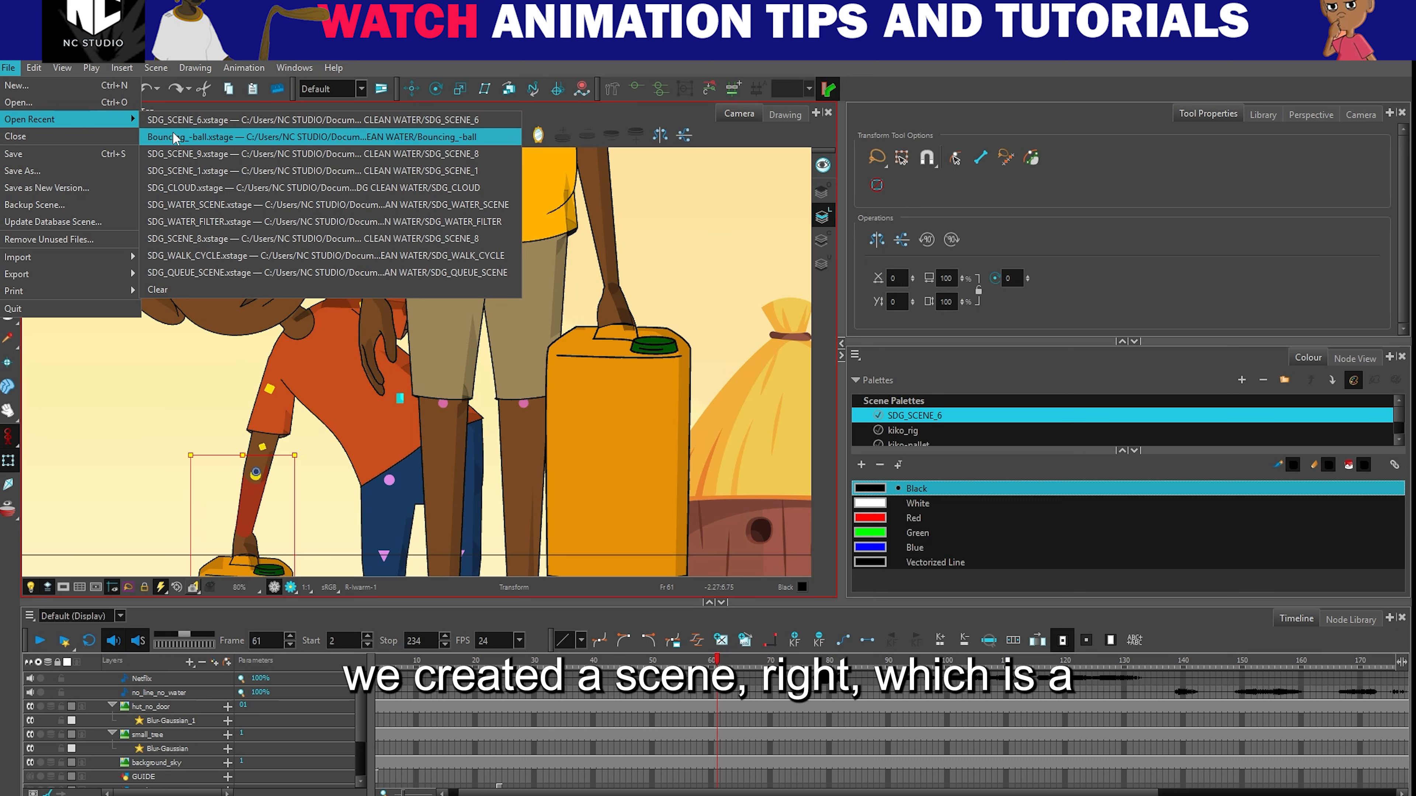
- Open the recent scene Bouncing_-ball and glance at the library before returning to the tool properties
{"action": "left_click", "coordinate": [200, 137]}
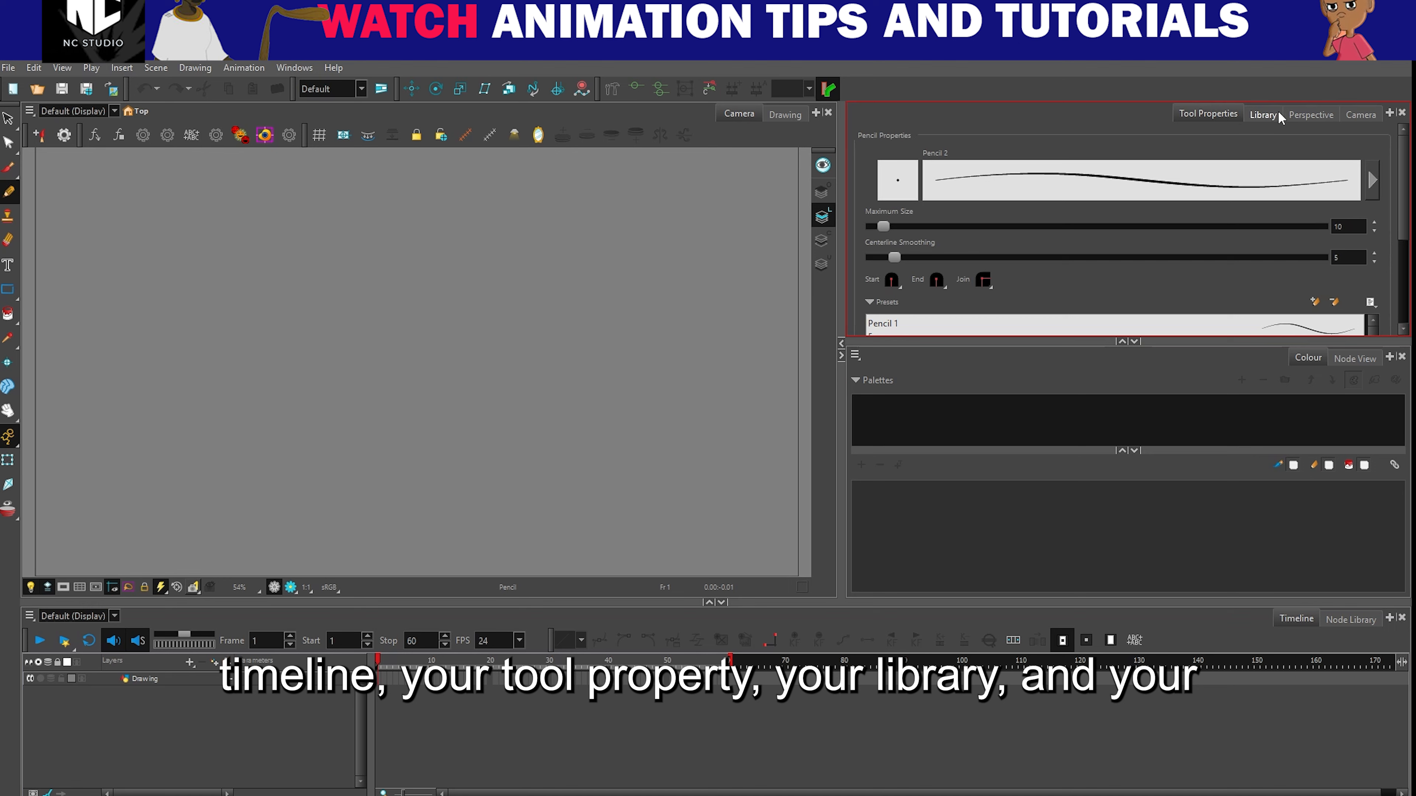
{"action": "left_click", "coordinate": [1264, 115]}
{"action": "left_click", "coordinate": [1220, 115]}
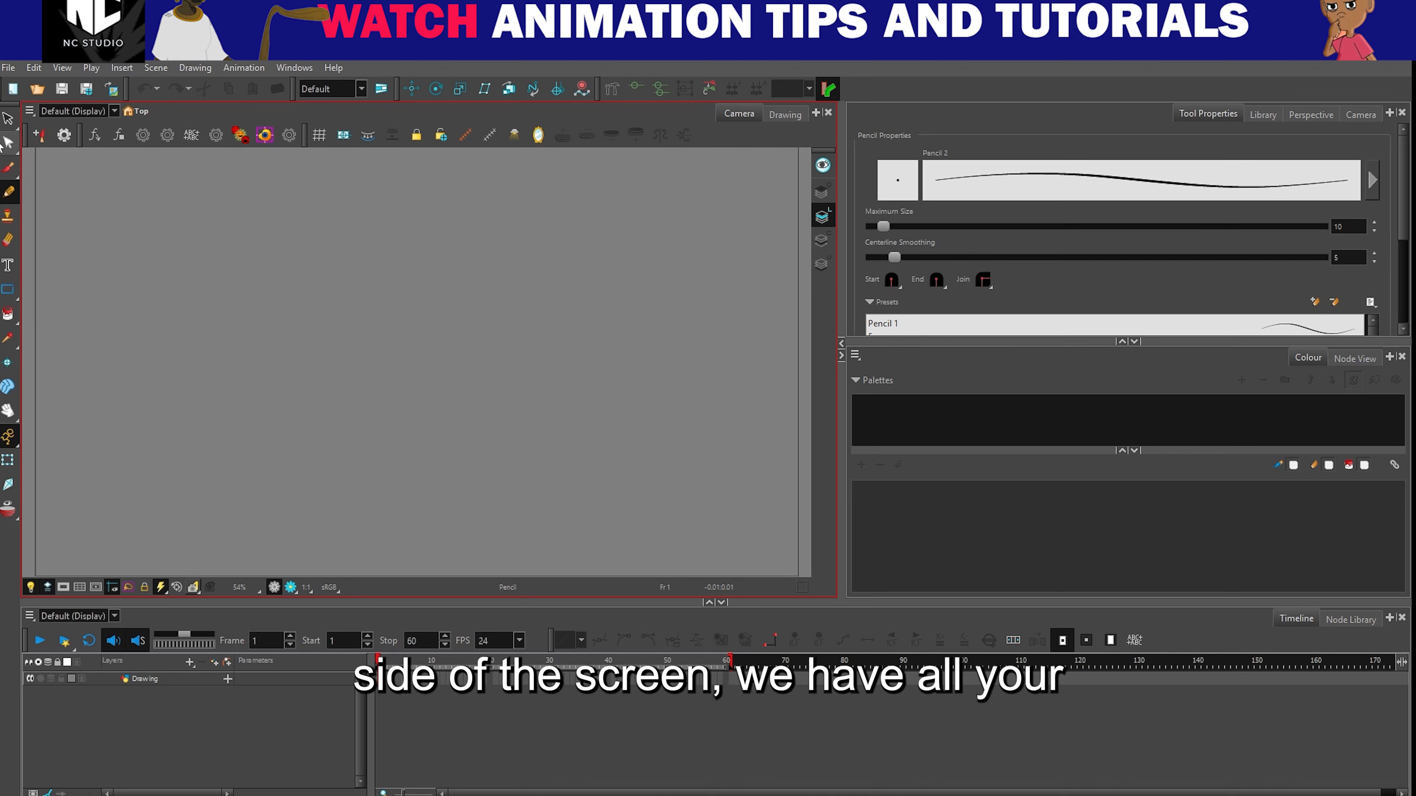
- Activate the Line tool and compare its properties with those of the Select tool
{"action": "left_click", "coordinate": [16, 302]}
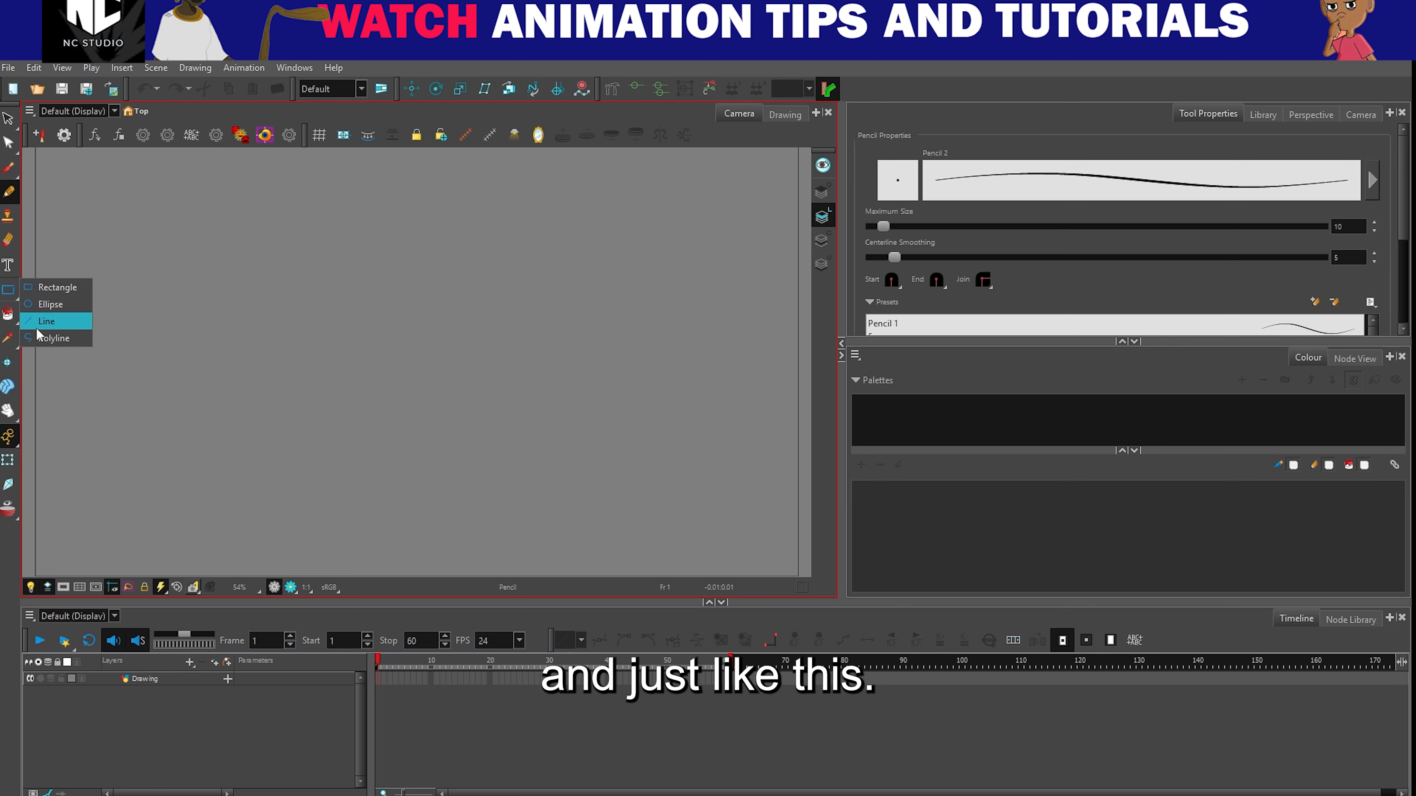
{"action": "left_click", "coordinate": [55, 321]}
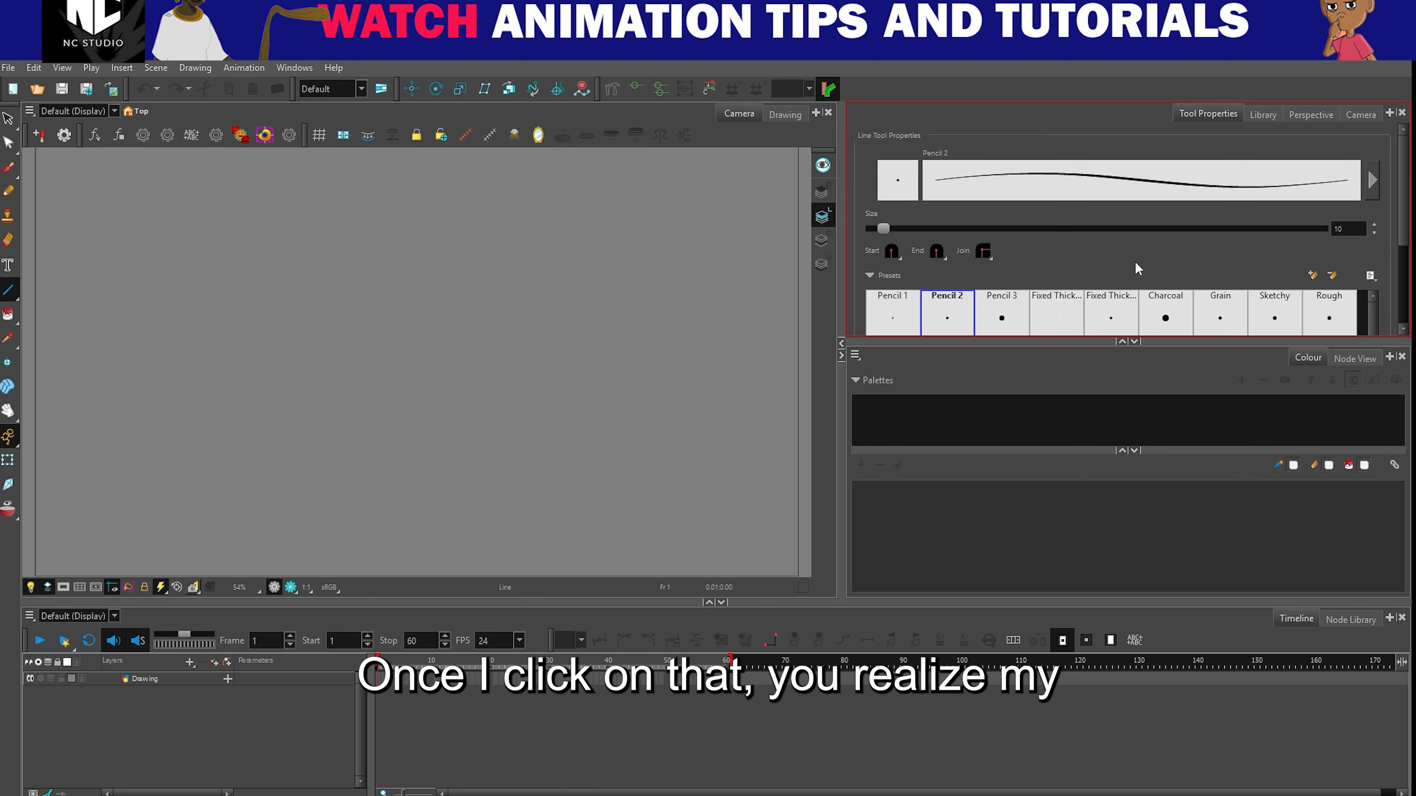
{"action": "scroll", "coordinate": [1136, 268], "scroll_direction": "down", "scroll_amount": 5}
{"action": "scroll", "coordinate": [1135, 262], "scroll_direction": "up", "scroll_amount": 5}
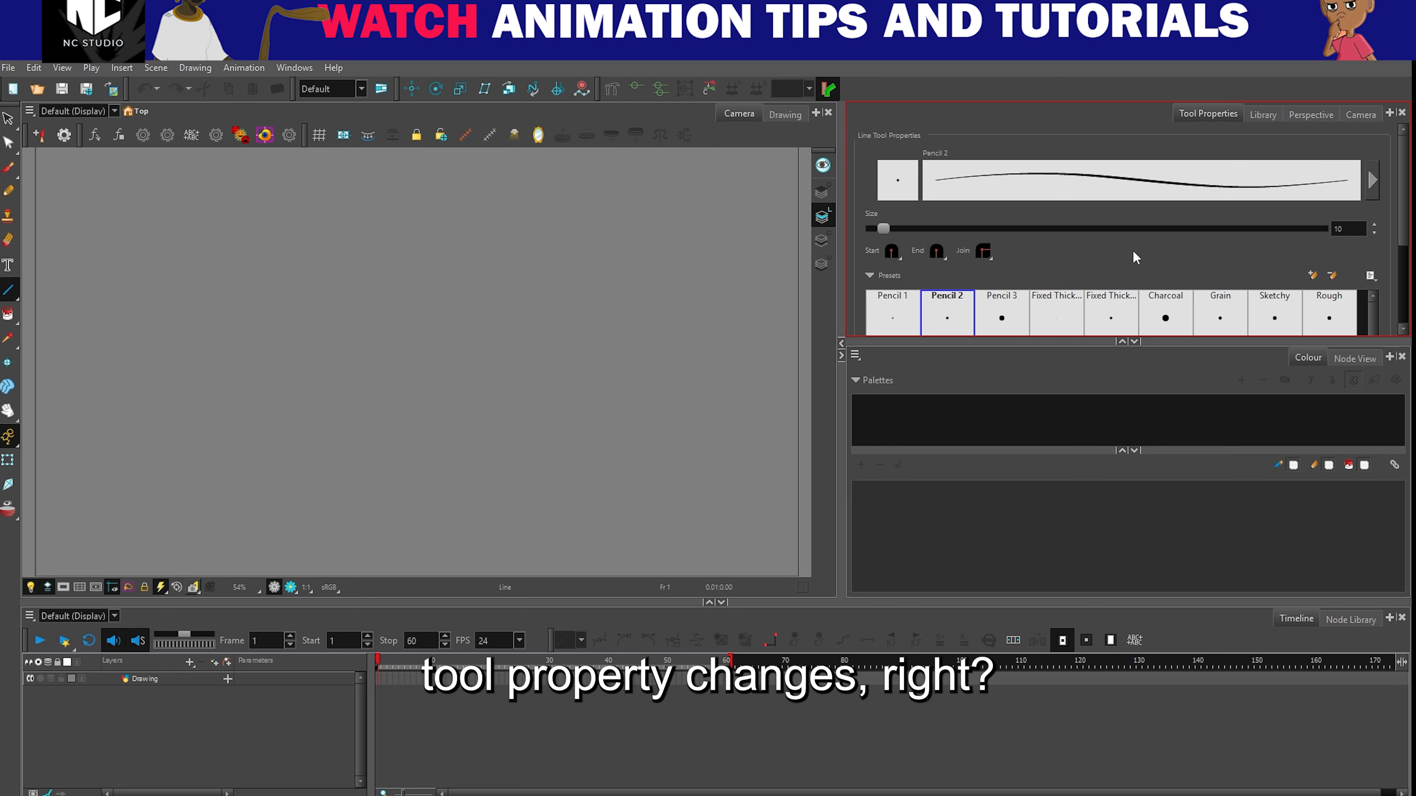
{"action": "left_click", "coordinate": [7, 120]}
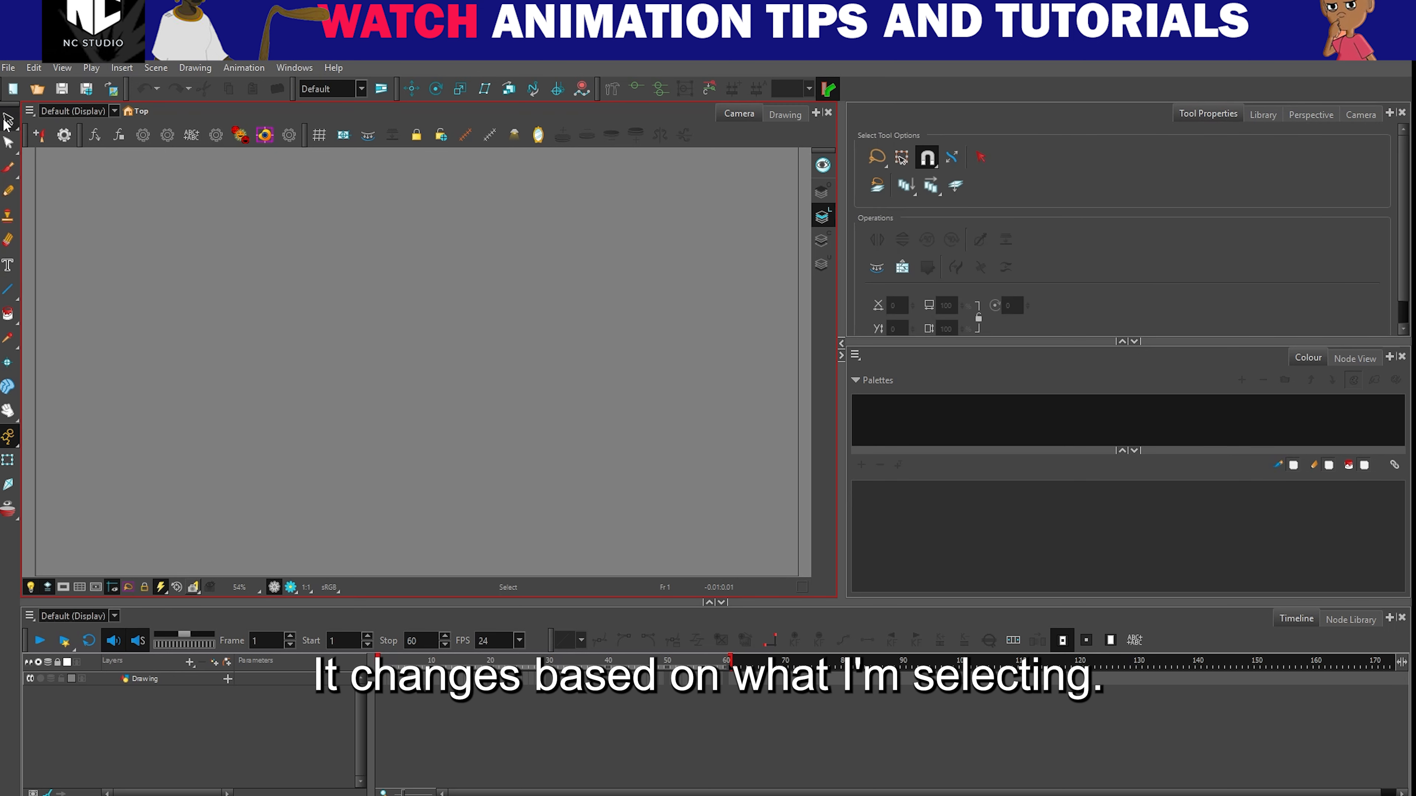
{"action": "left_click", "coordinate": [10, 290]}
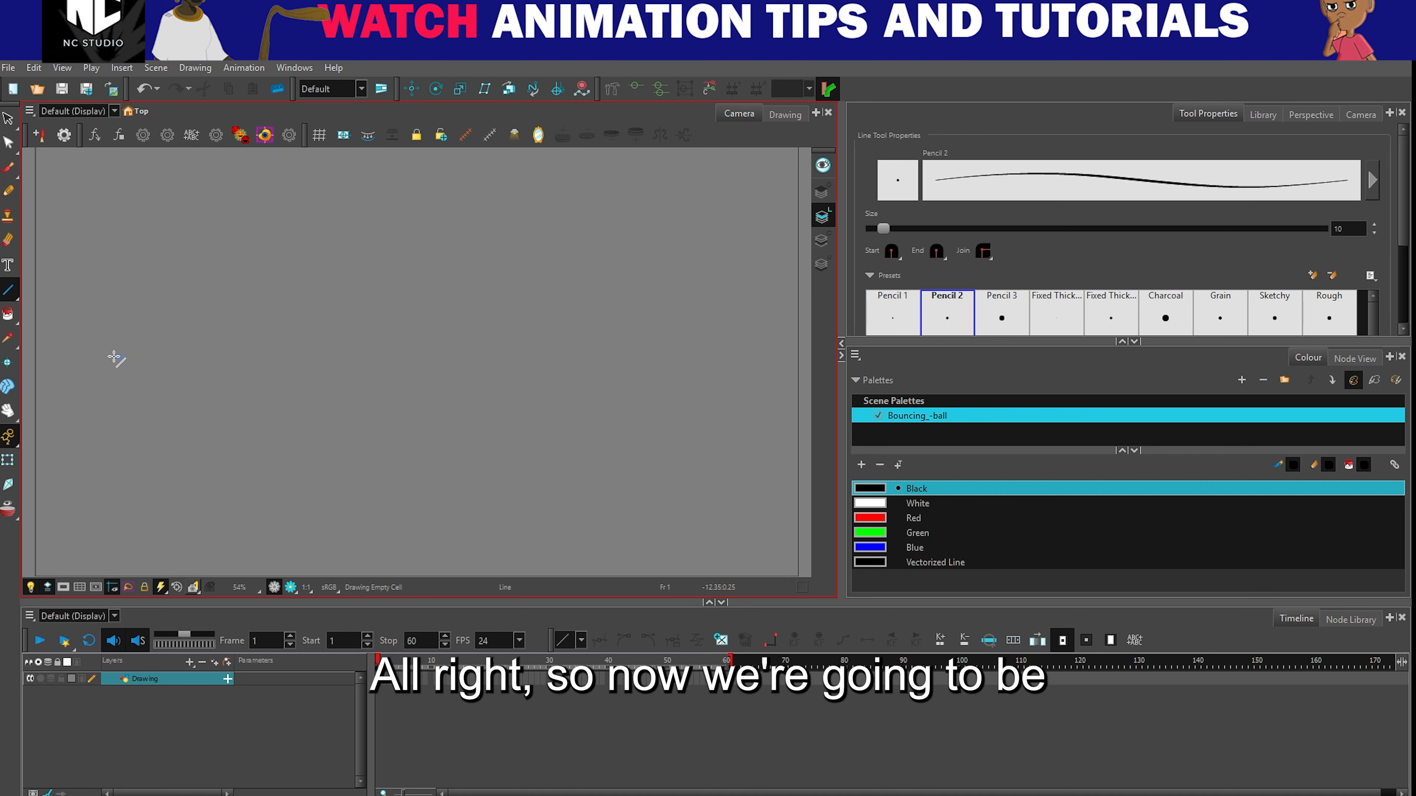
- Try a thicker Line tool size of about 26 and set it back to 10
{"action": "scroll", "coordinate": [1411, 233], "scroll_direction": "down", "scroll_amount": 2}
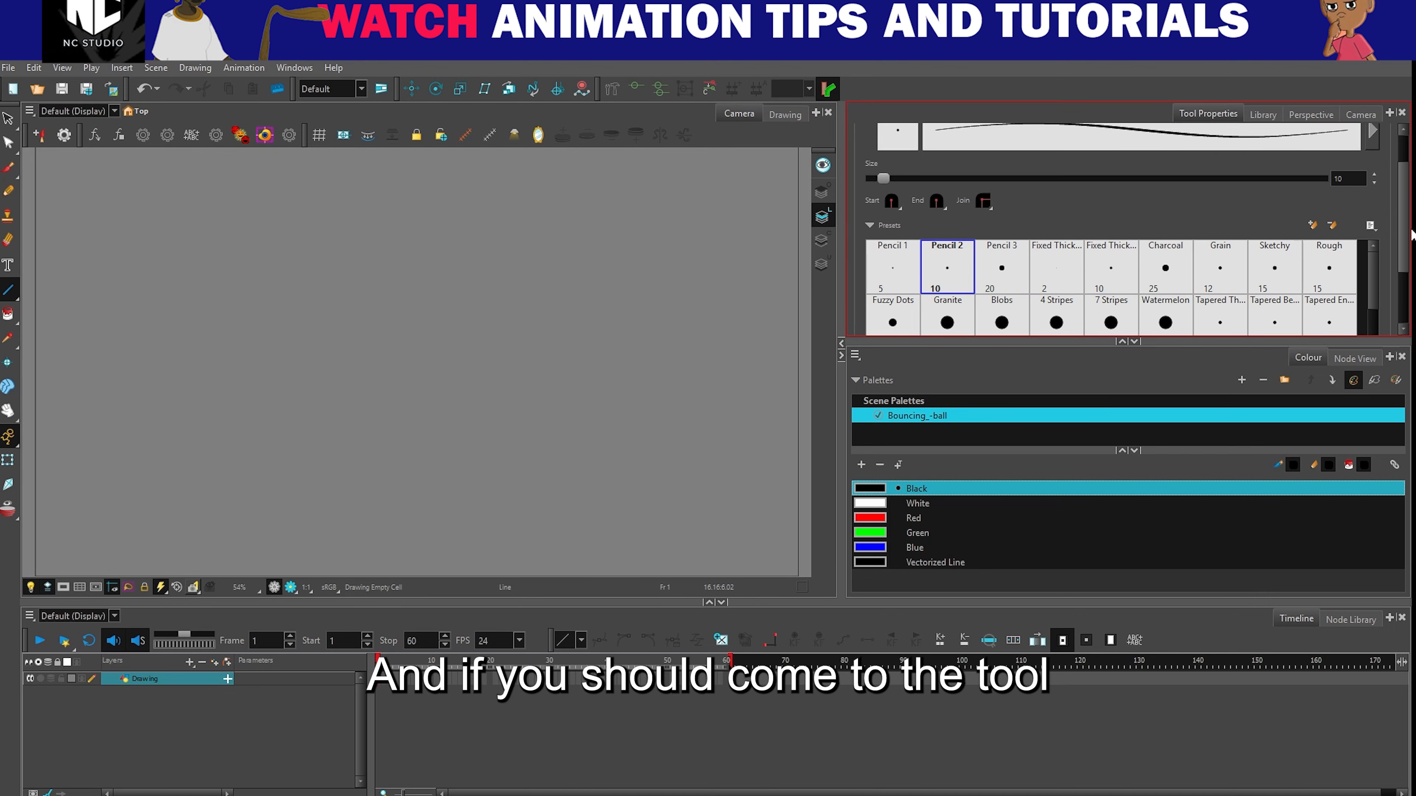
{"action": "scroll", "coordinate": [1411, 234], "scroll_direction": "up", "scroll_amount": 2}
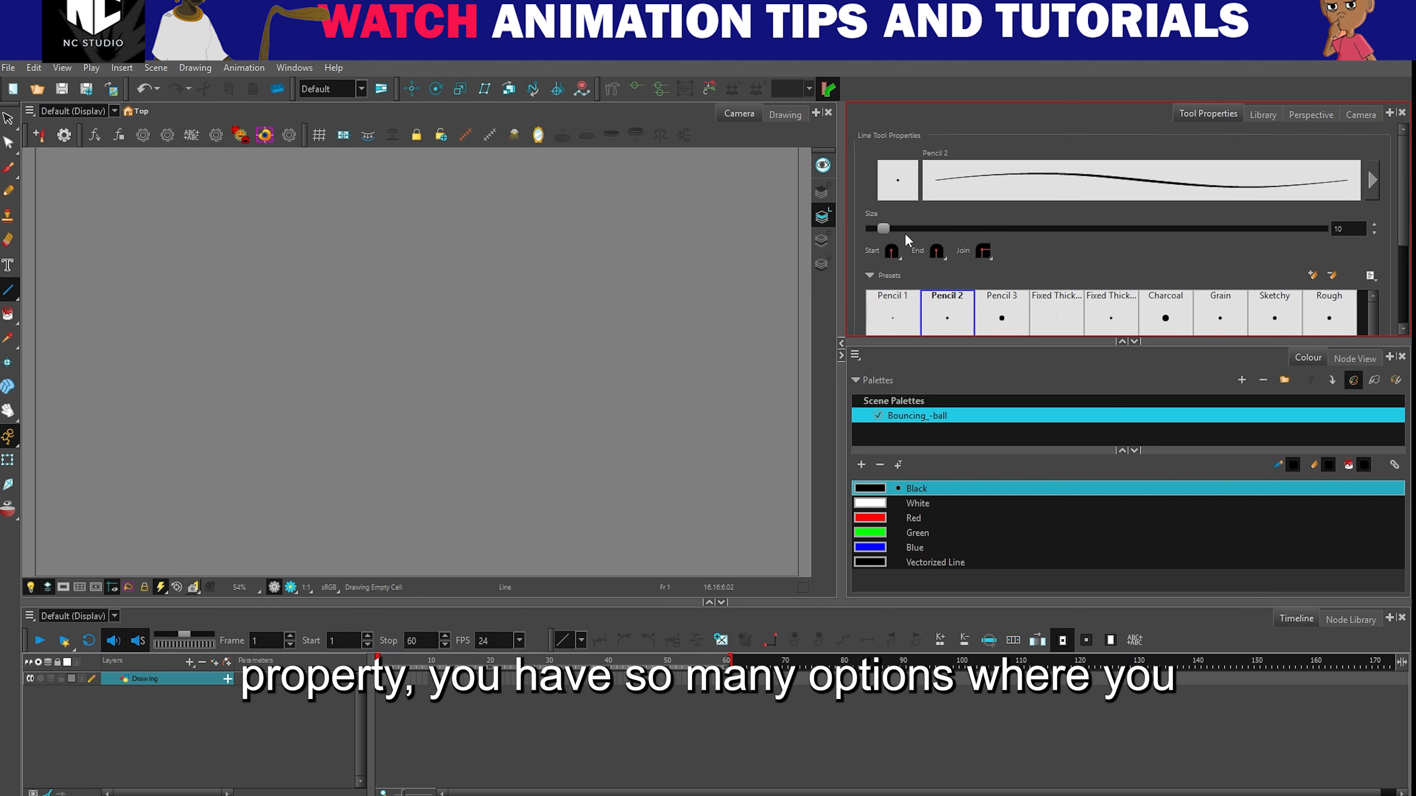
{"action": "mouse_move", "coordinate": [885, 229]}
{"action": "left_mouse_down"}
{"action": "mouse_move", "coordinate": [1010, 225]}
{"action": "mouse_move", "coordinate": [903, 230]}
{"action": "left_mouse_up"}
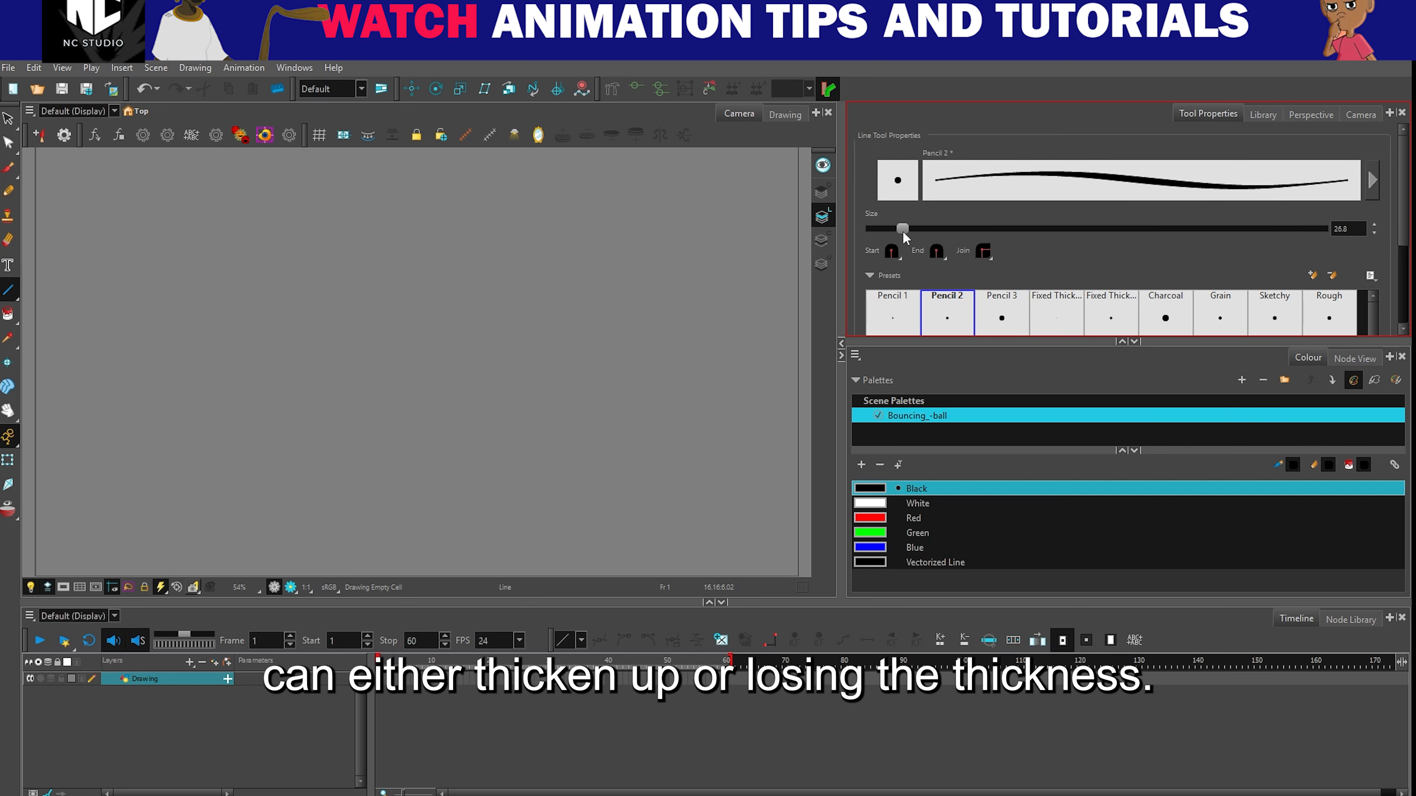
{"action": "double_click", "coordinate": [1338, 229]}
{"action": "type", "text": "10"}
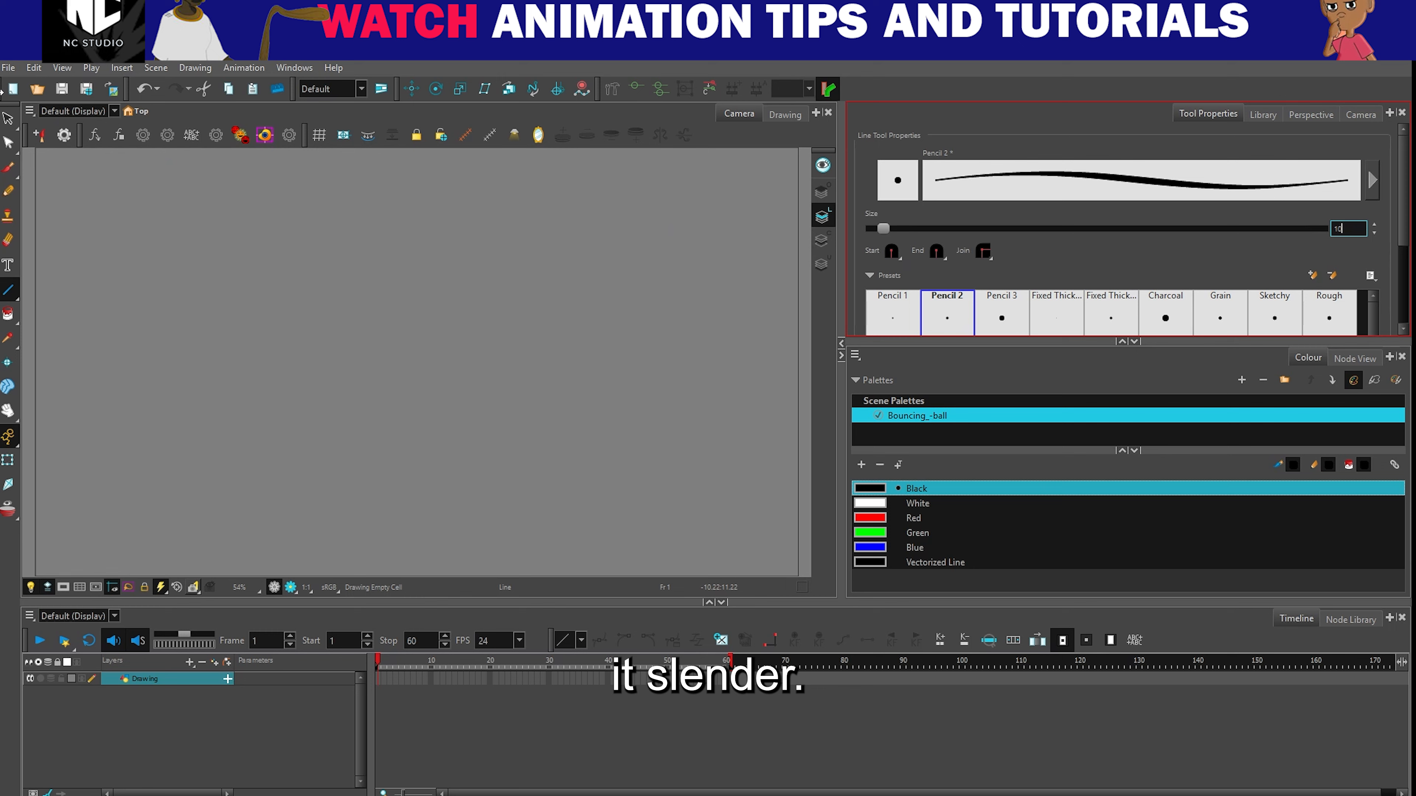
- Set the Line tool's size to 5 for the Pencil 2 preset
{"action": "left_click", "coordinate": [9, 118]}
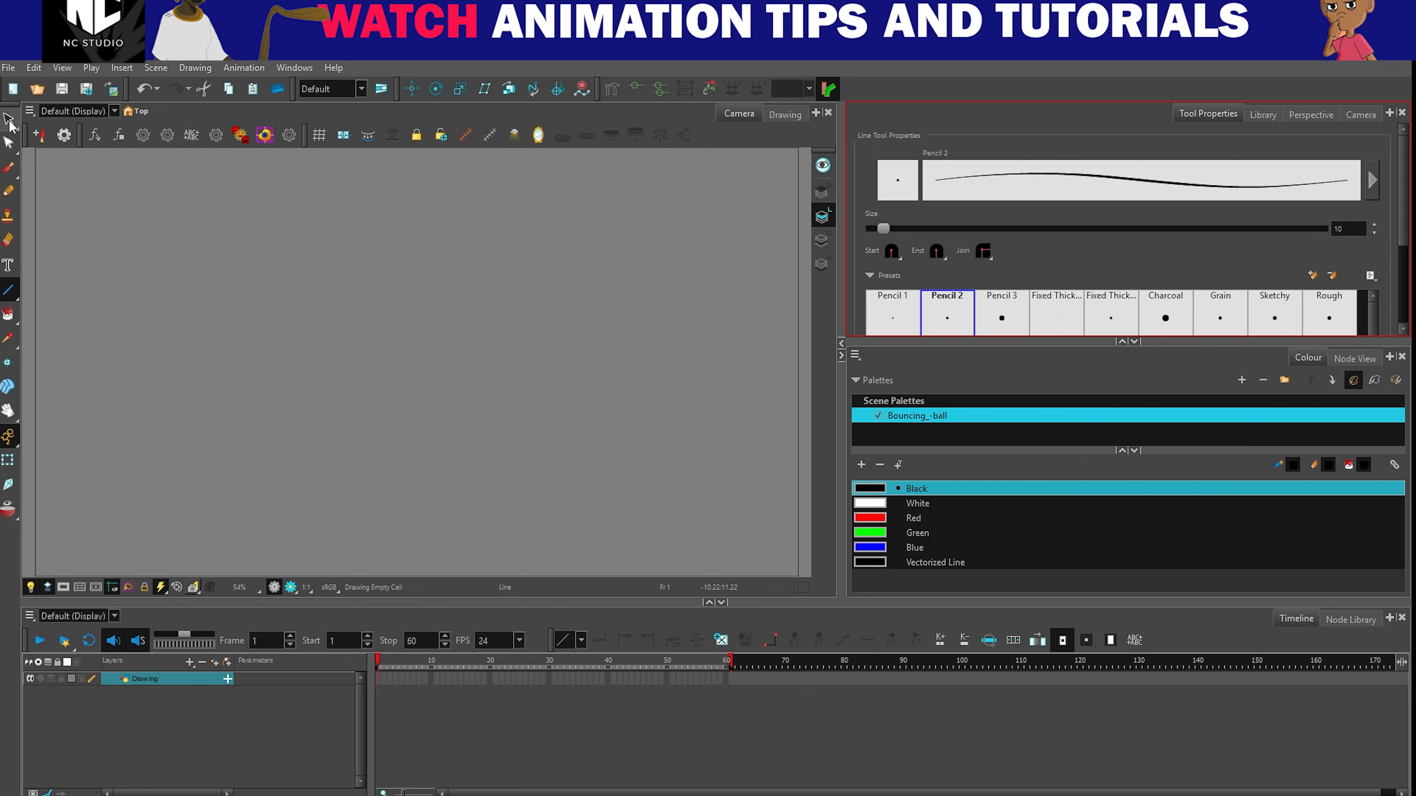
{"action": "left_click", "coordinate": [8, 290]}
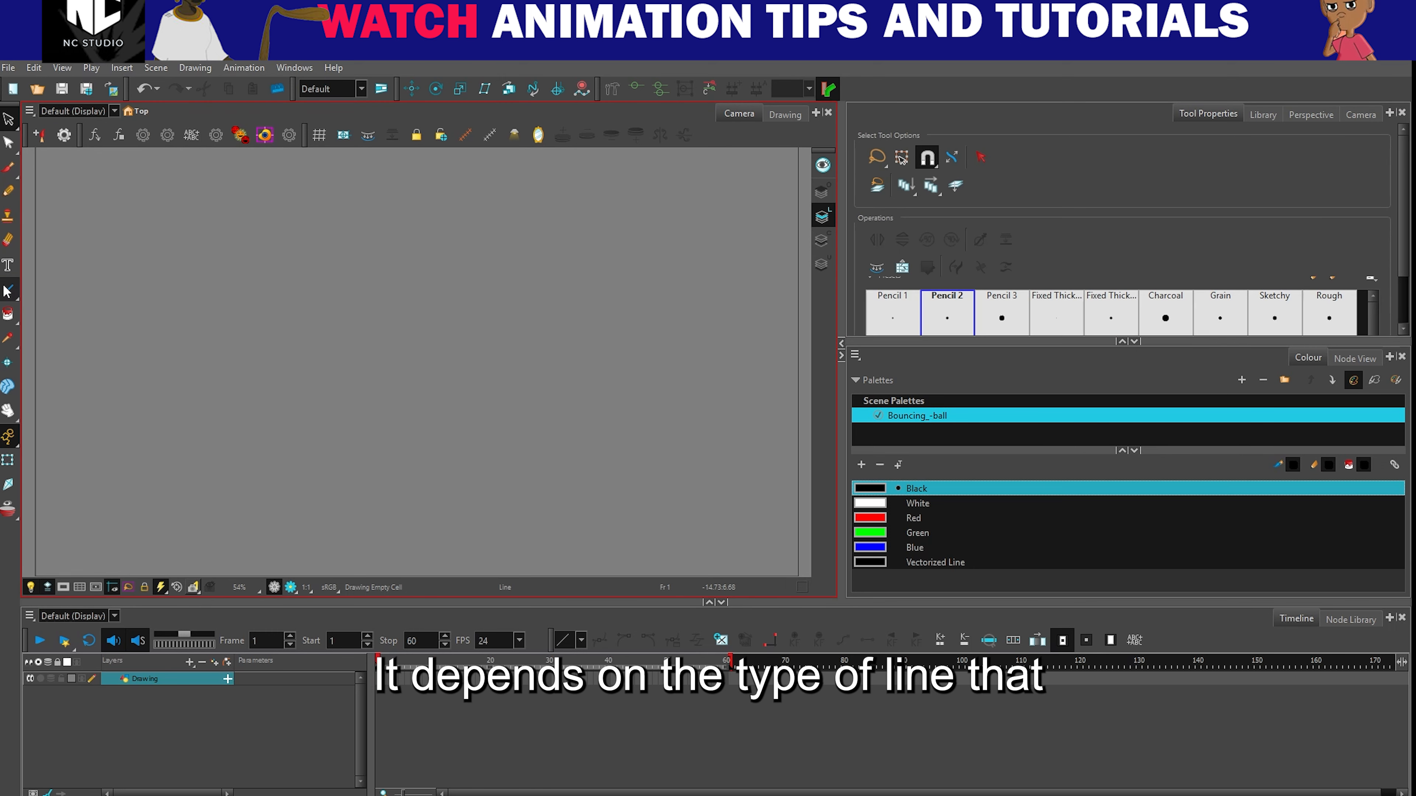
{"action": "double_click", "coordinate": [1354, 230]}
{"action": "type", "text": "5"}
{"action": "key", "text": "Return"}
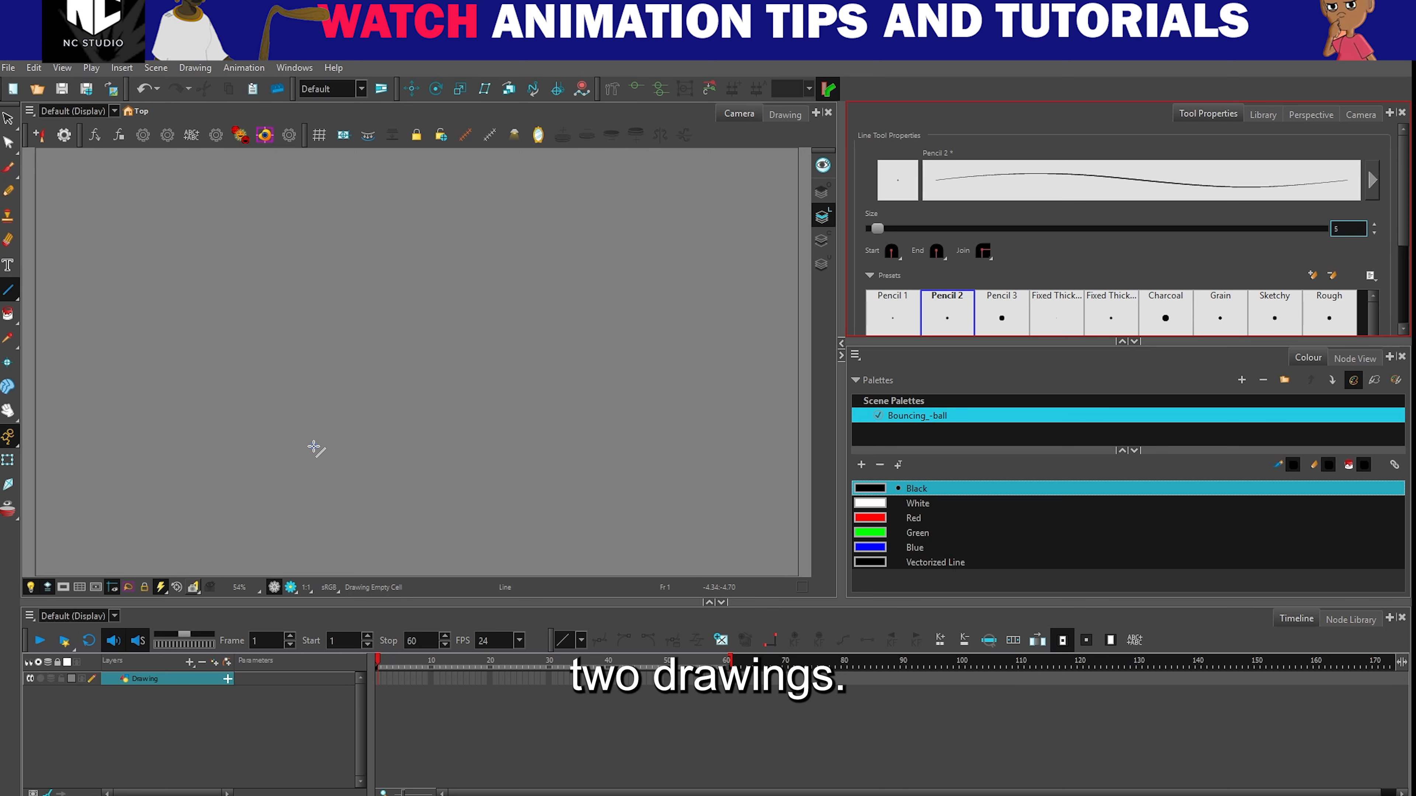
- Try adding a single vector drawing layer named Ground, and undo the addition
{"action": "left_click", "coordinate": [190, 664]}
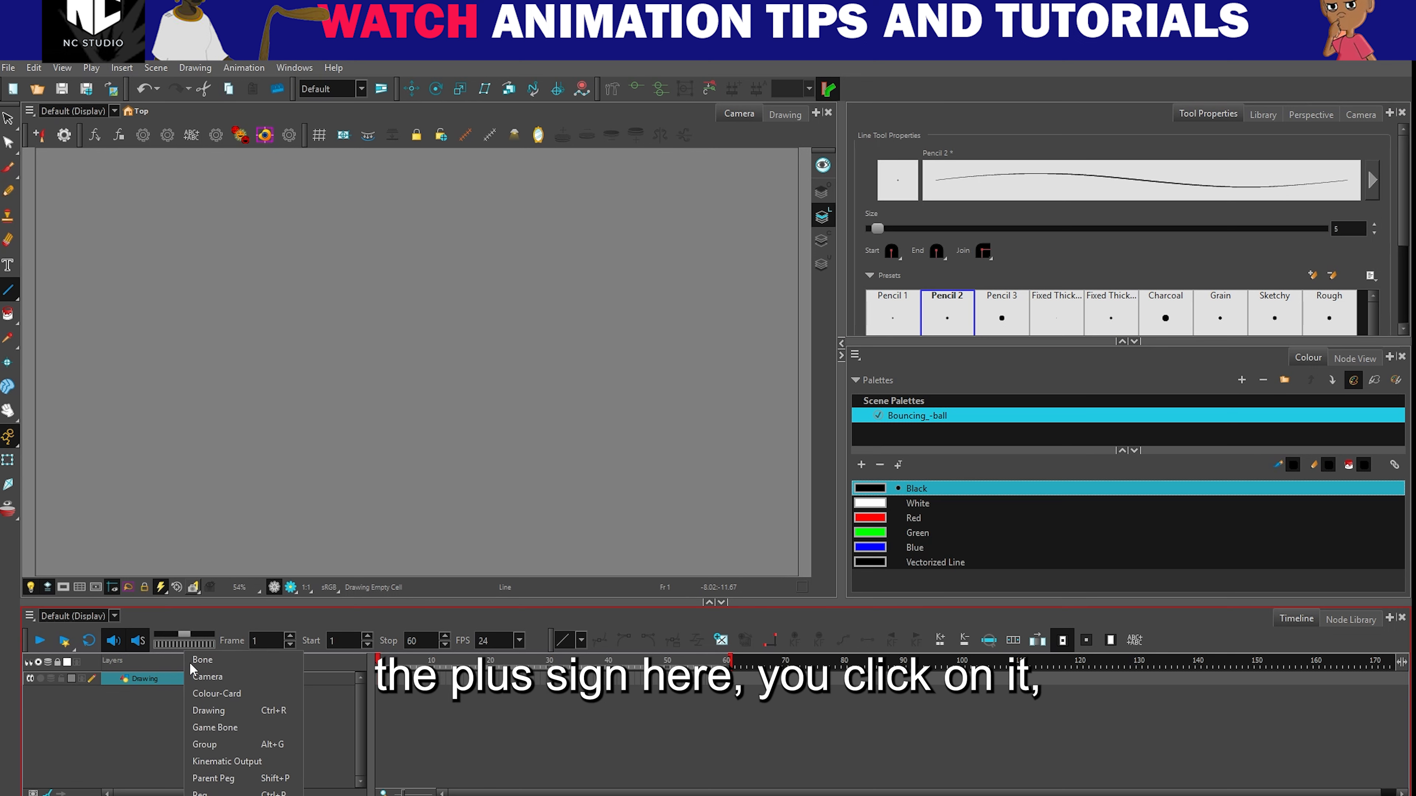
{"action": "left_click", "coordinate": [210, 712]}
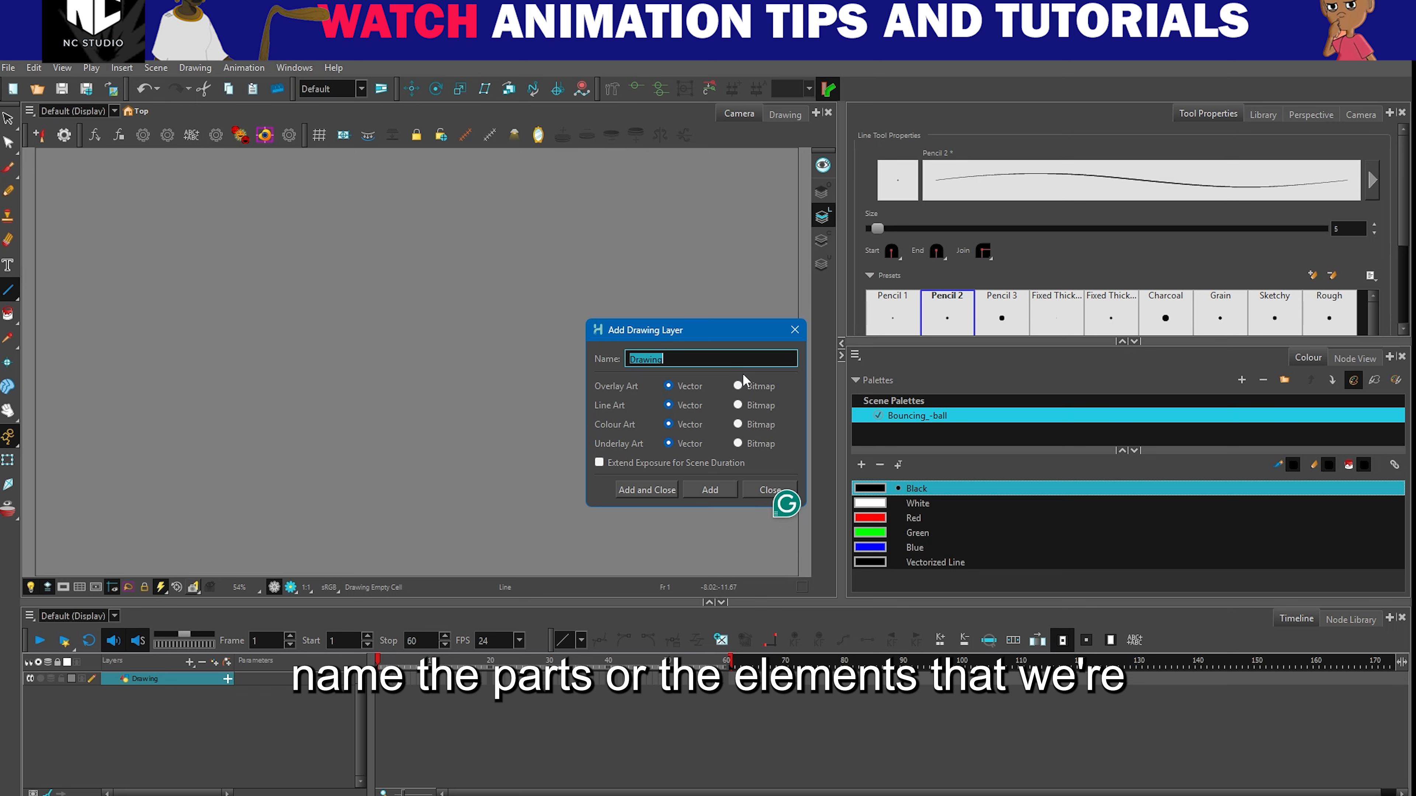
{"action": "key", "text": "BackSpace"}
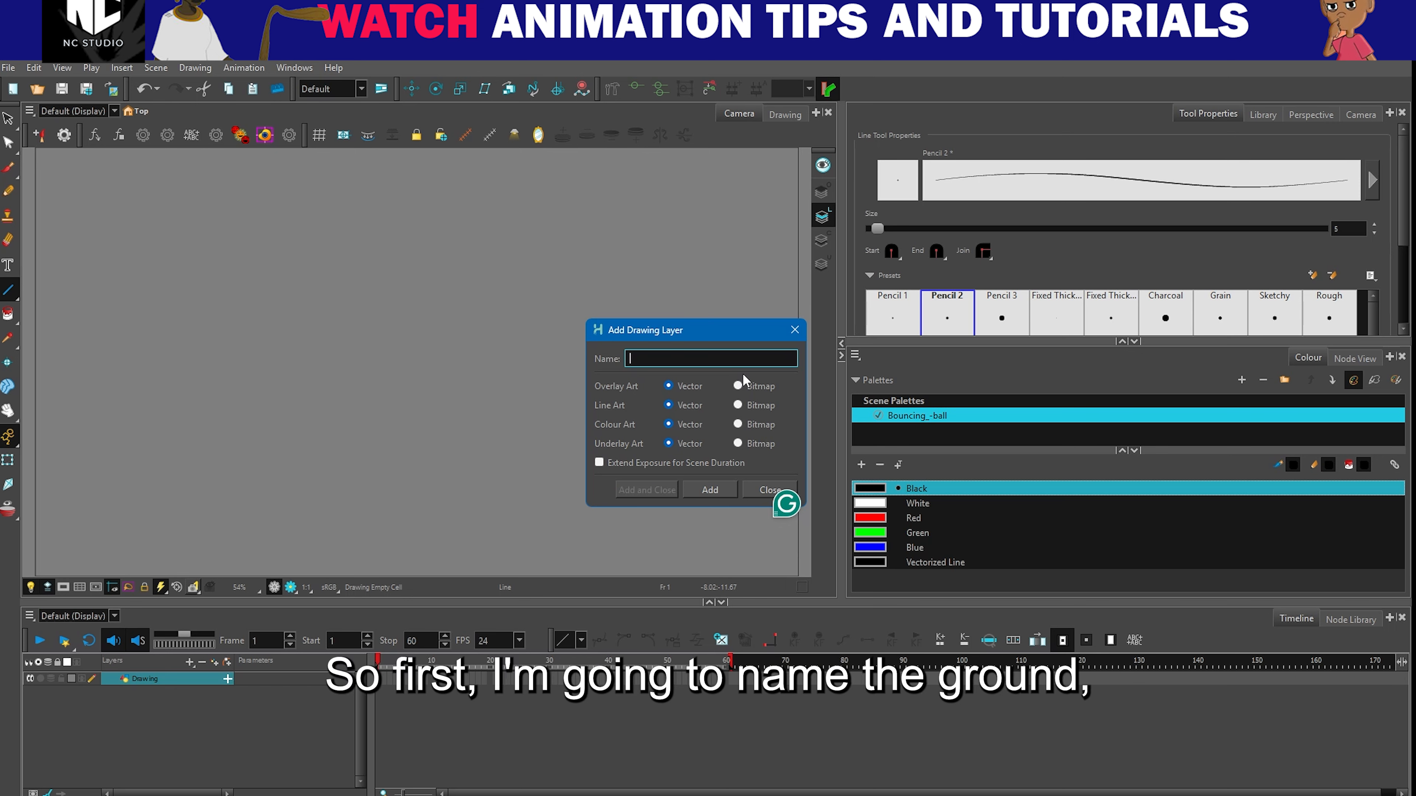
{"action": "type", "text": "G"}
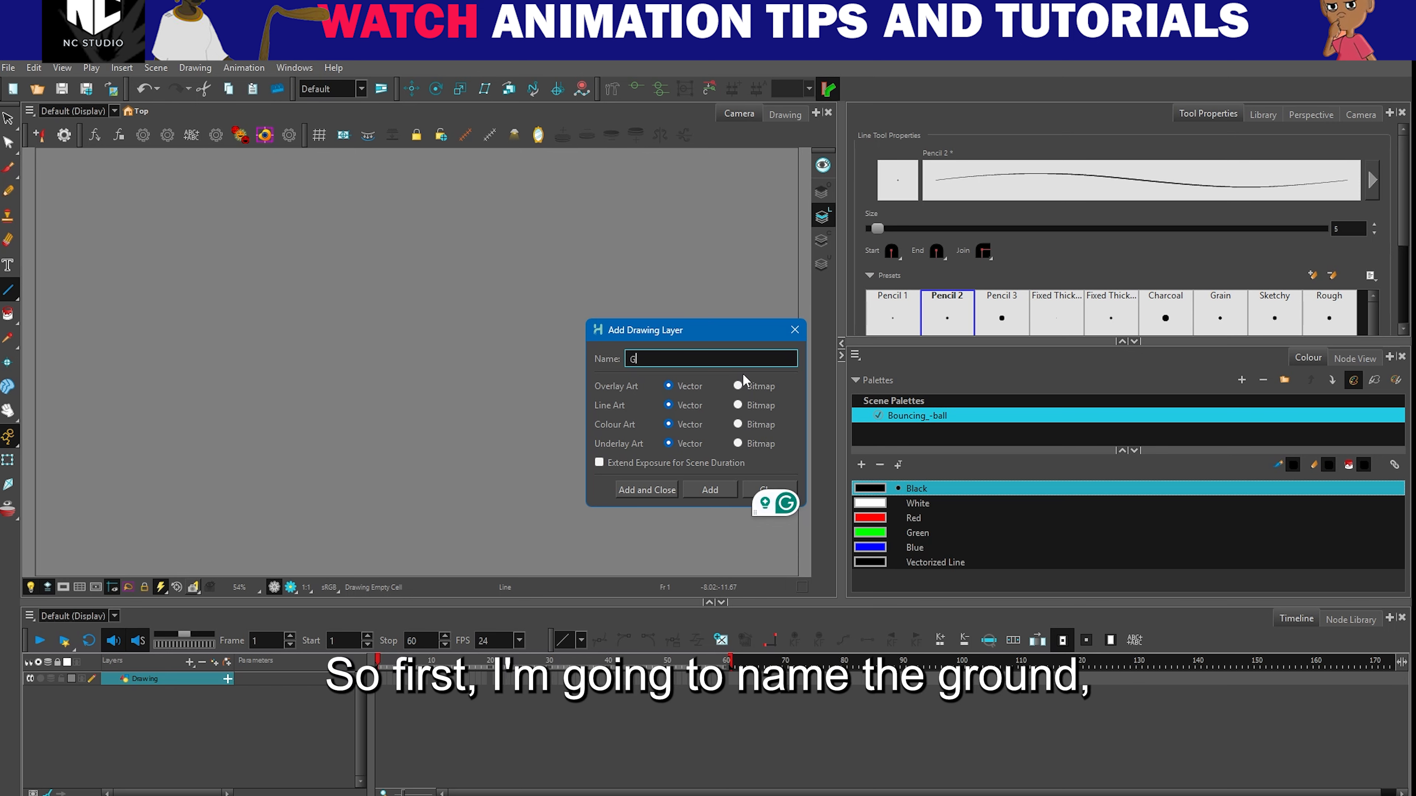
{"action": "type", "text": "round"}
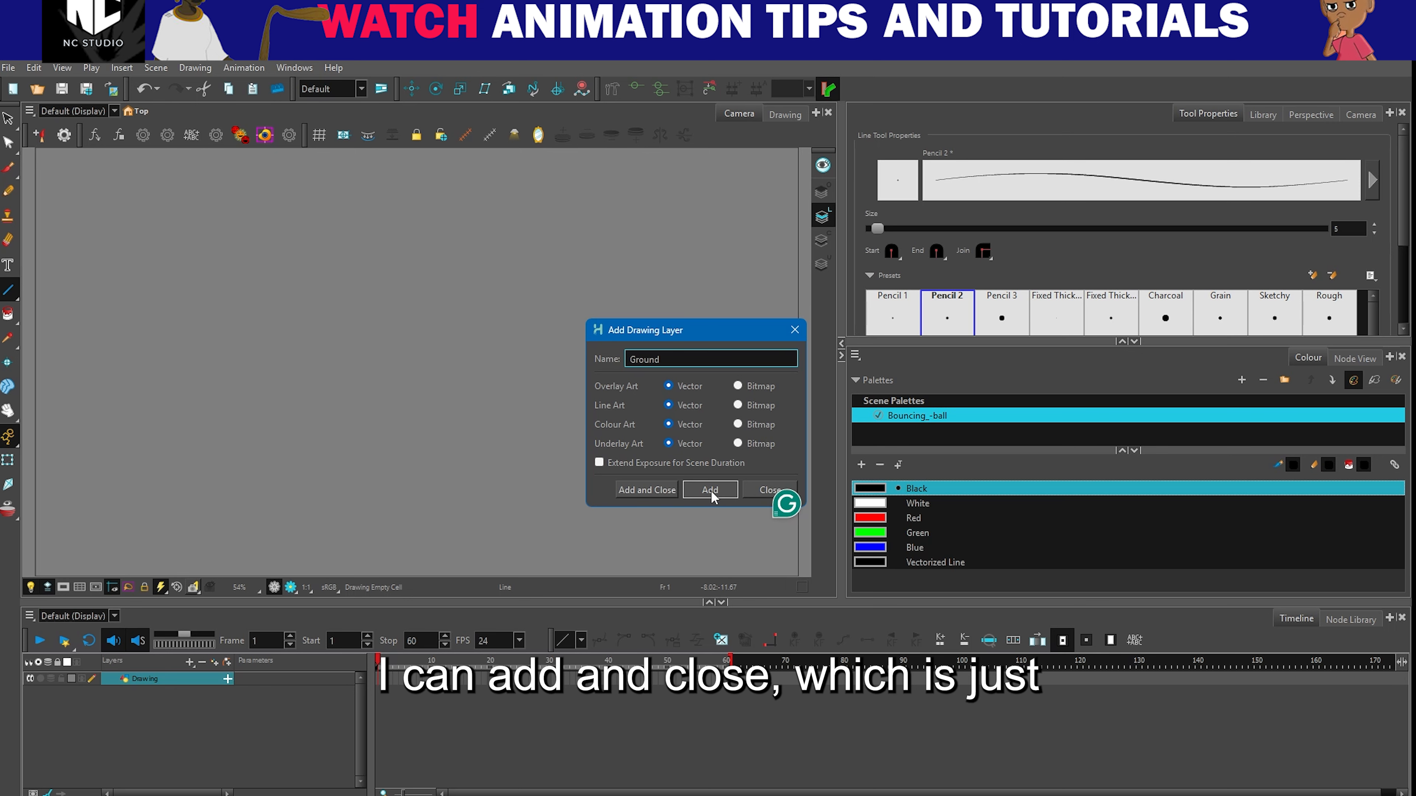
{"action": "left_click", "coordinate": [667, 491]}
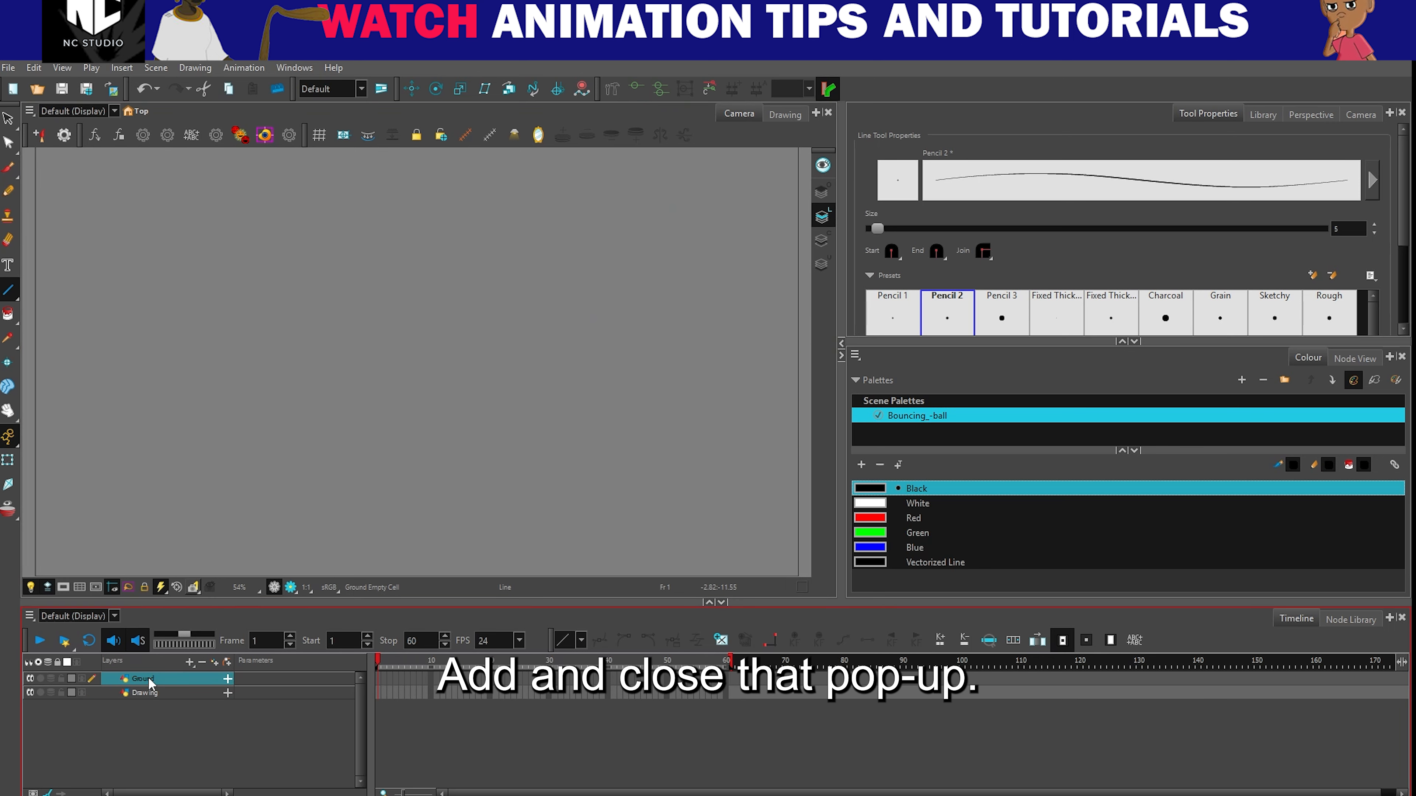
{"action": "key", "text": "ctrl+z"}
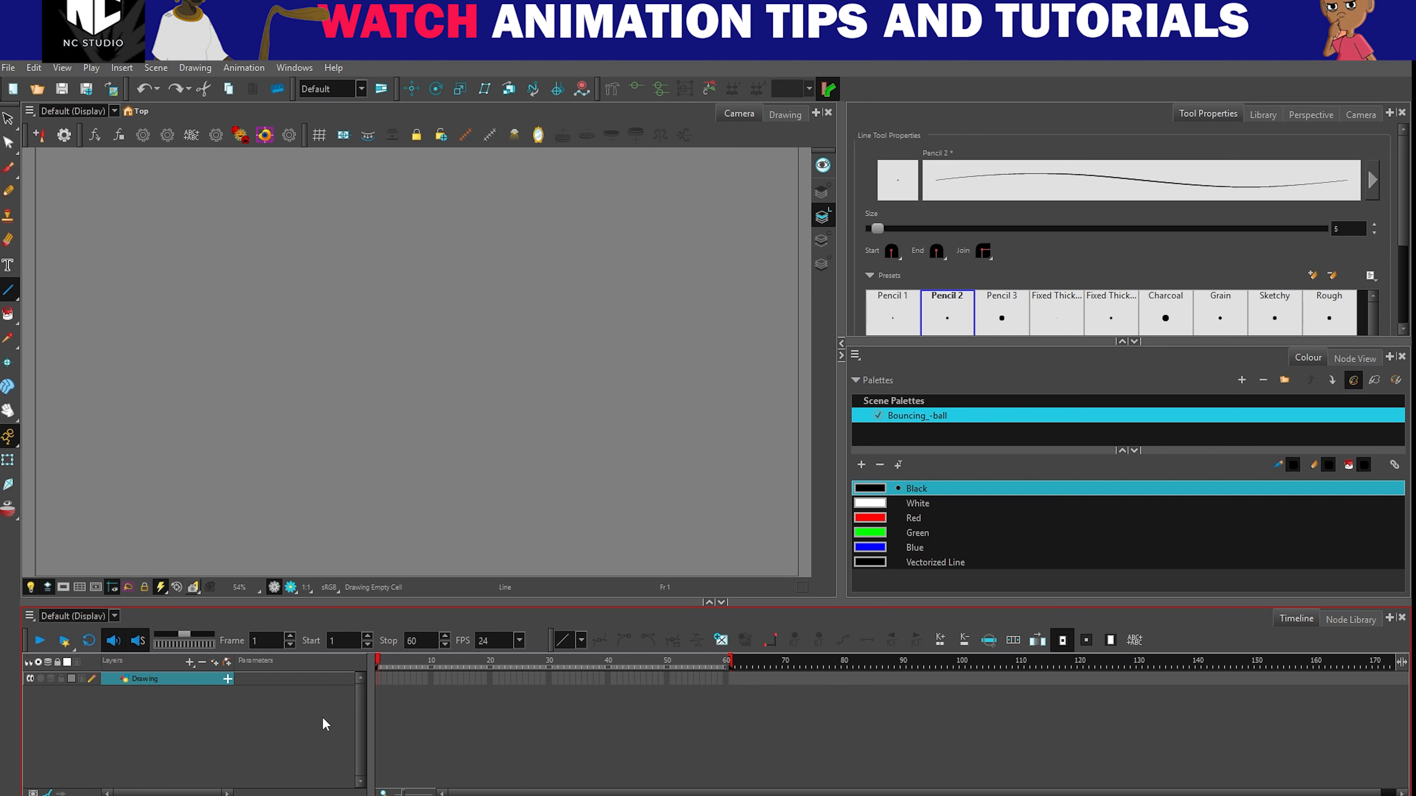
- Add a vector drawing layer named Ground, keeping the layer dialog open for another layer
{"action": "right_click", "coordinate": [185, 667]}
{"action": "left_click", "coordinate": [200, 712]}
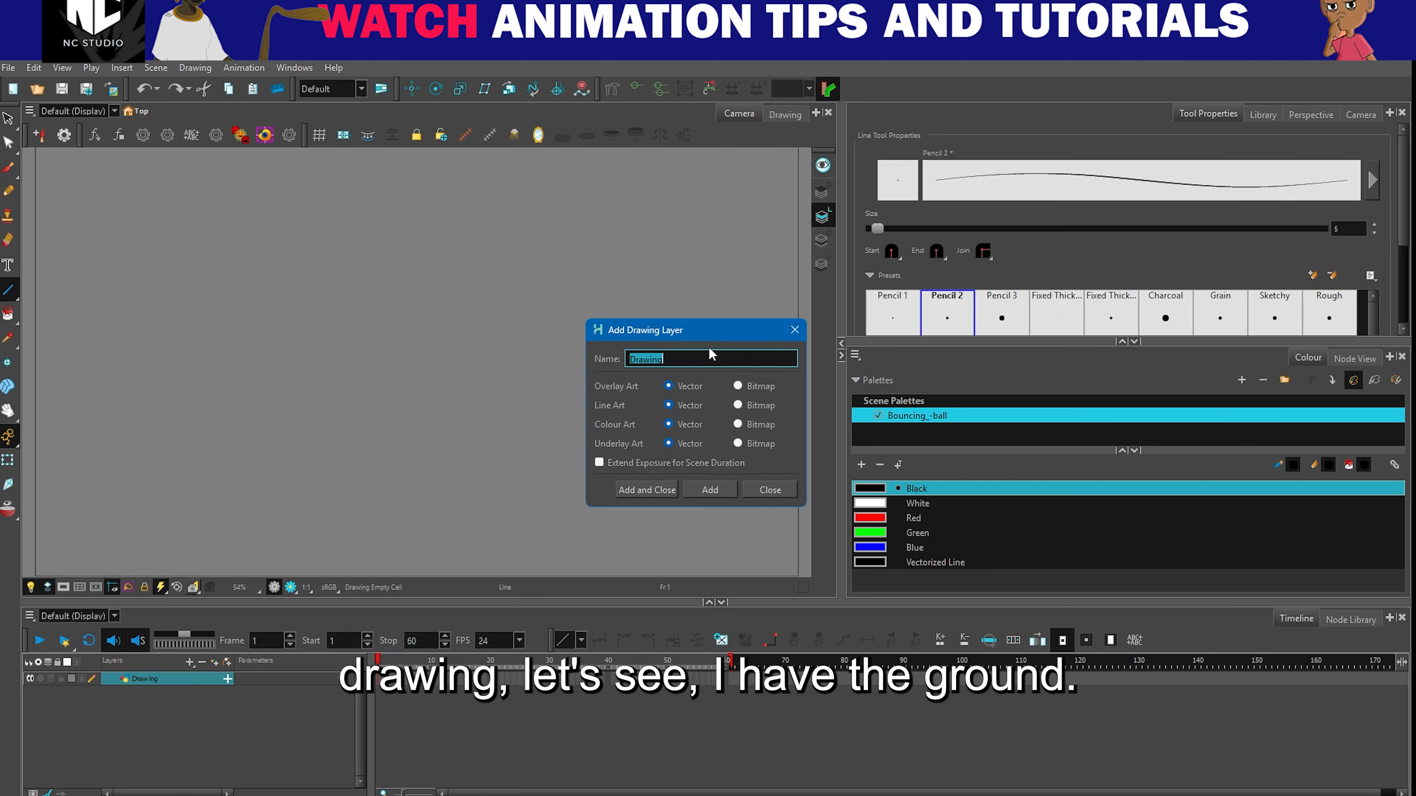
{"action": "type", "text": "Ground"}
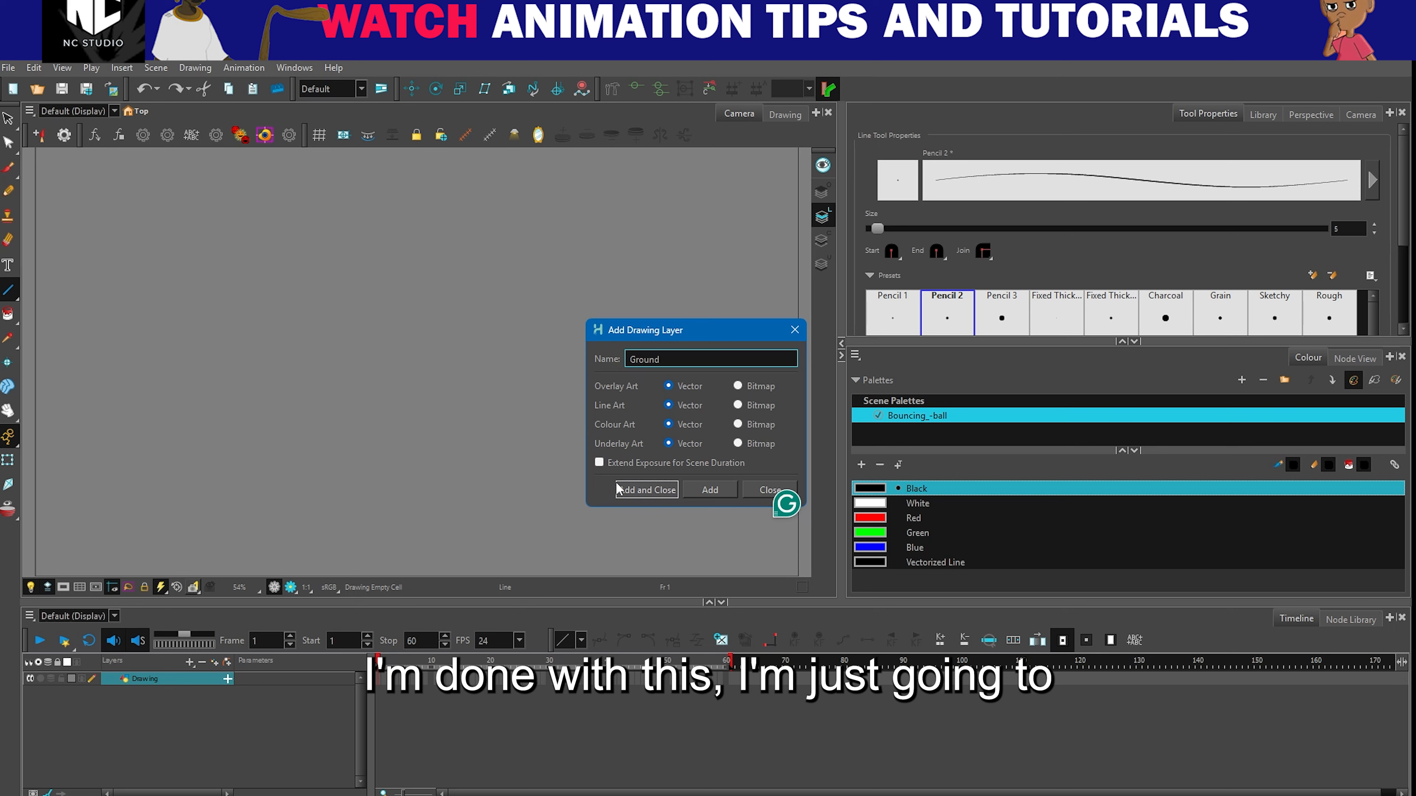
{"action": "left_click", "coordinate": [707, 491]}
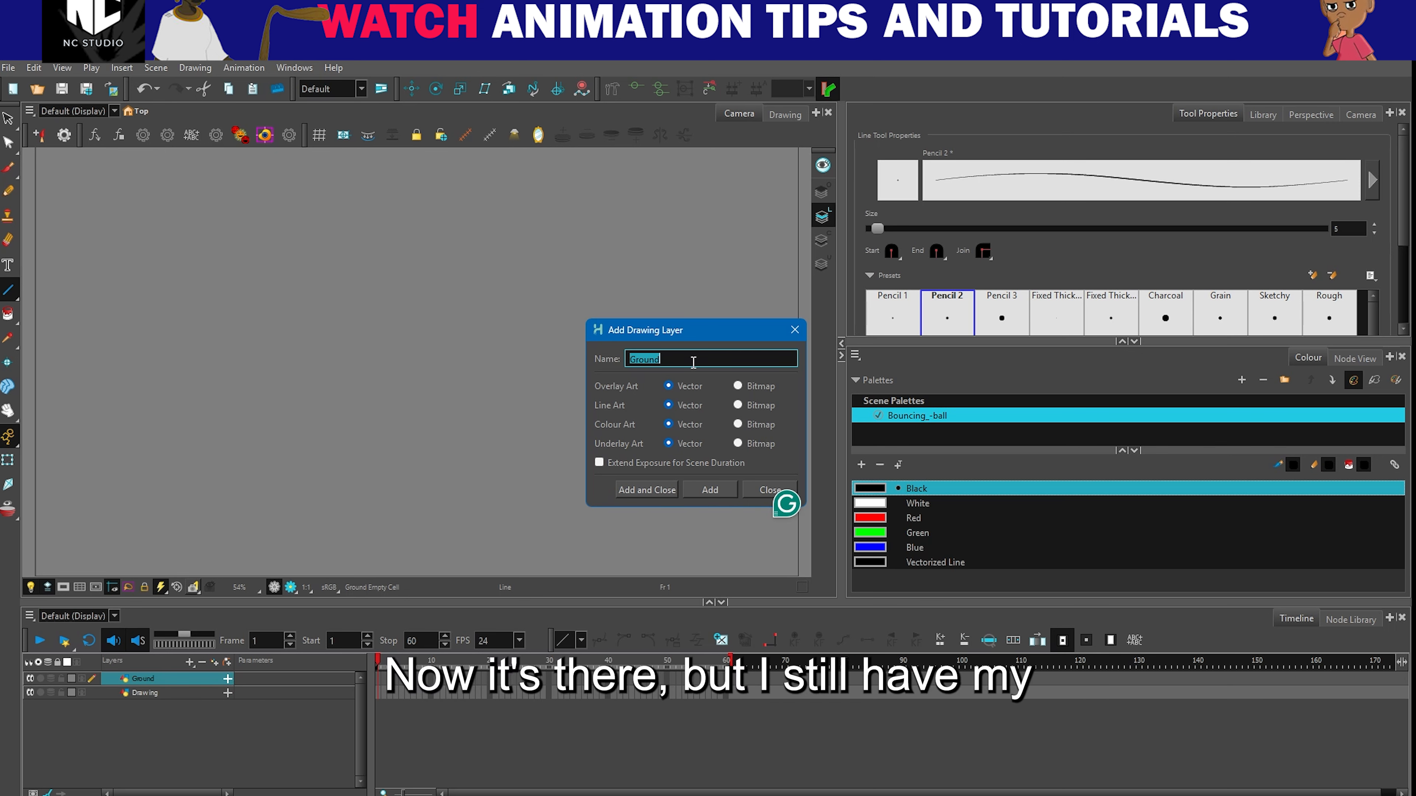
- Add a second vector drawing layer named Ball and close the layer dialog
{"action": "type", "text": "B"}
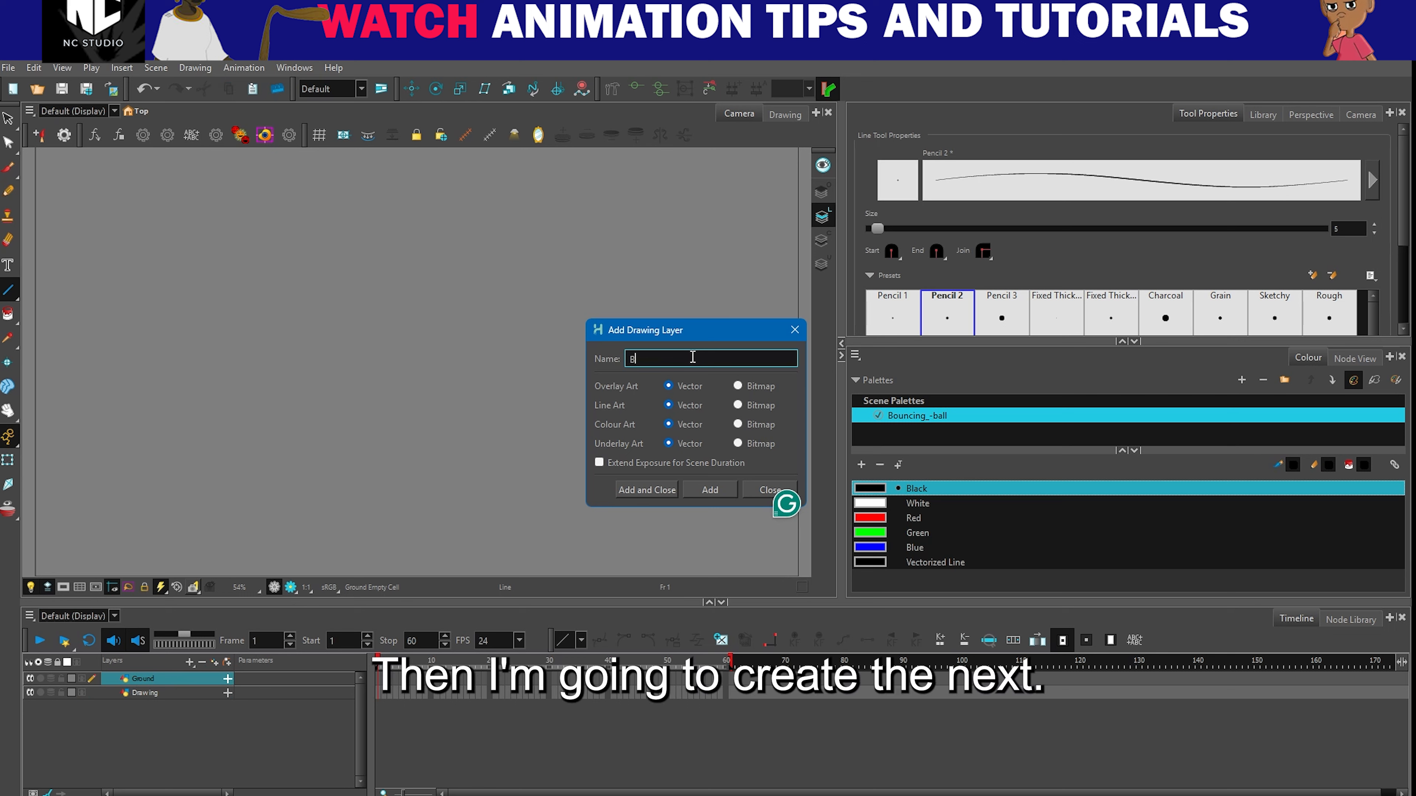
{"action": "type", "text": "a"}
{"action": "type", "text": "ll"}
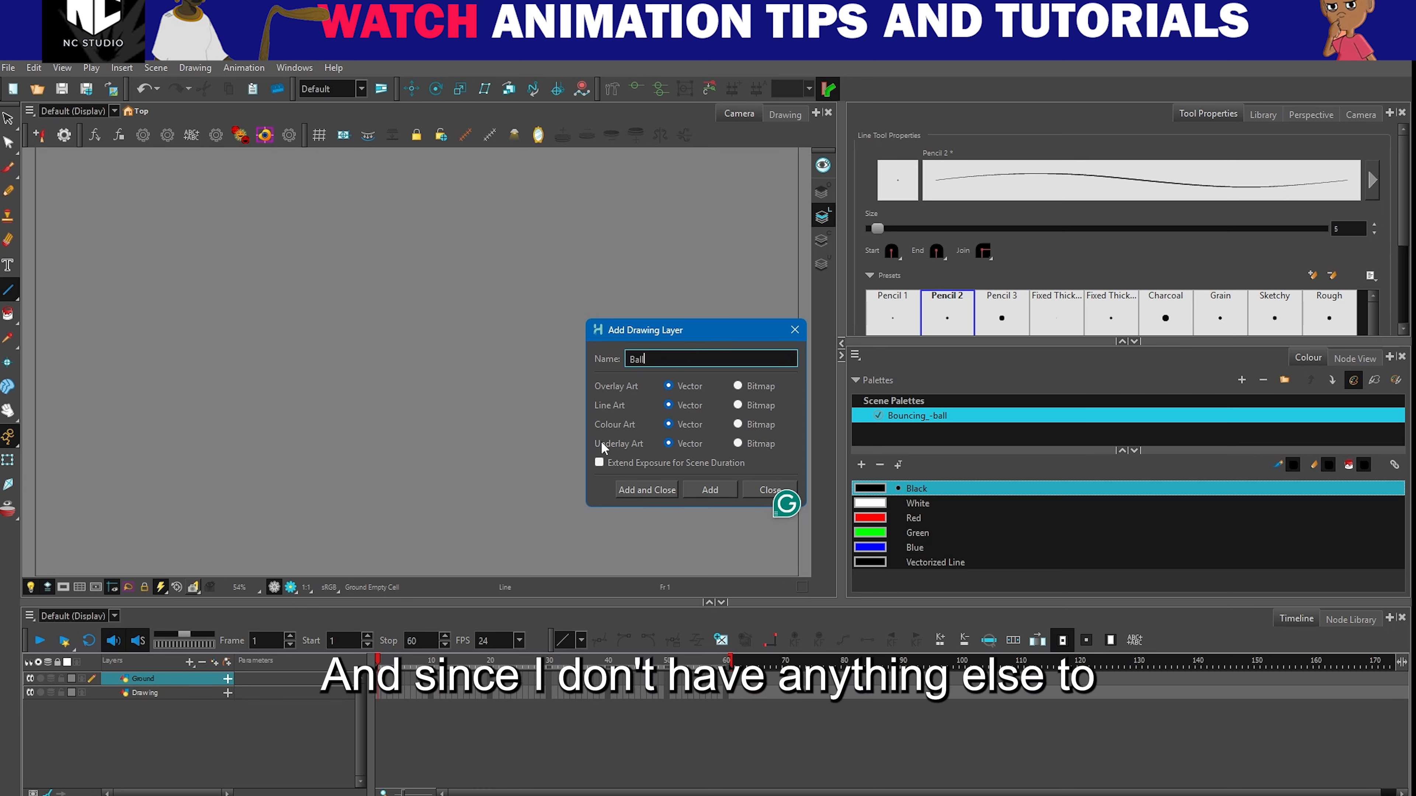
{"action": "left_click", "coordinate": [650, 489]}
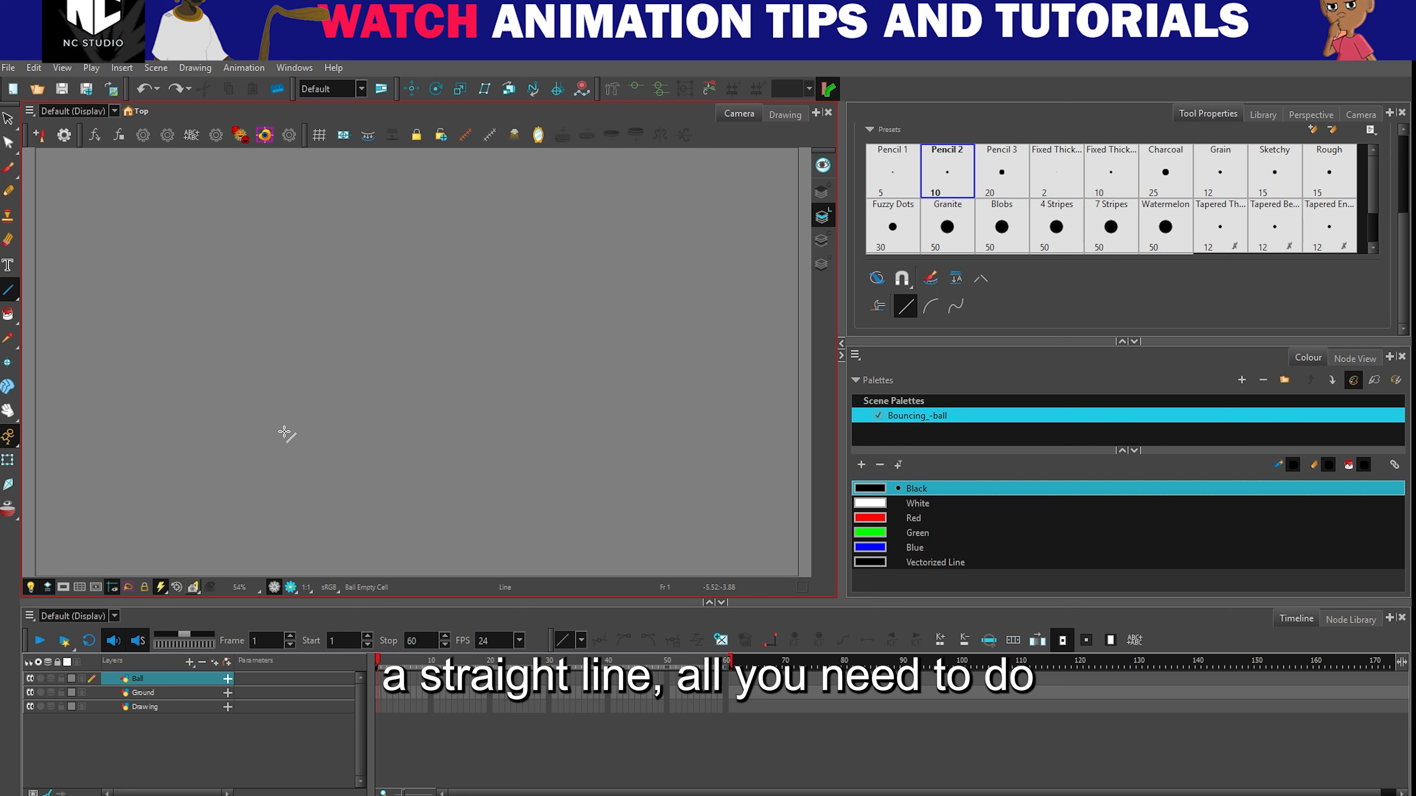
- Try a straight horizontal ground line inside the lower part of the camera frame, and undo it
{"action": "left_click_drag", "start_coordinate": [117, 468], "coordinate": [736, 468]}
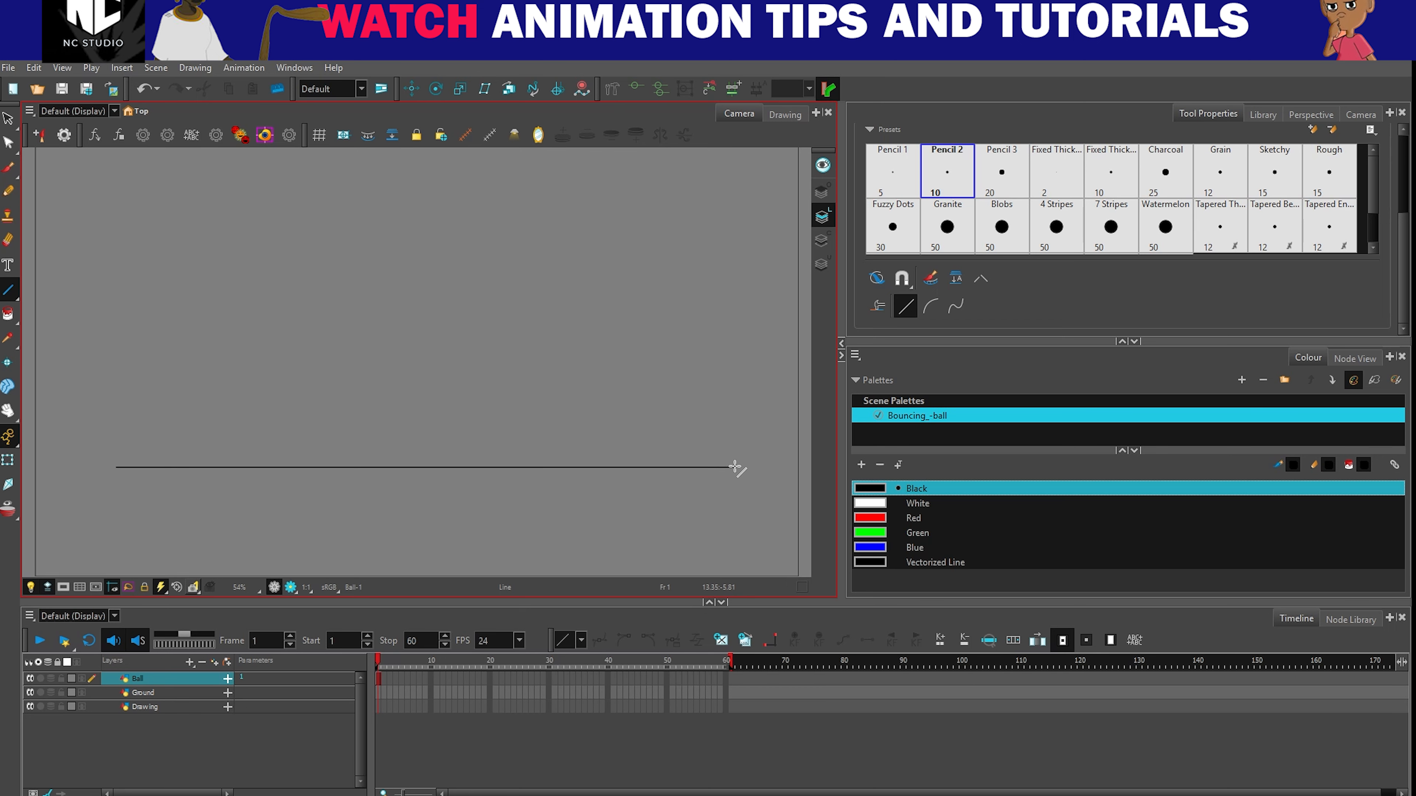
{"action": "scroll", "coordinate": [730, 468], "scroll_direction": "up", "scroll_amount": 1}
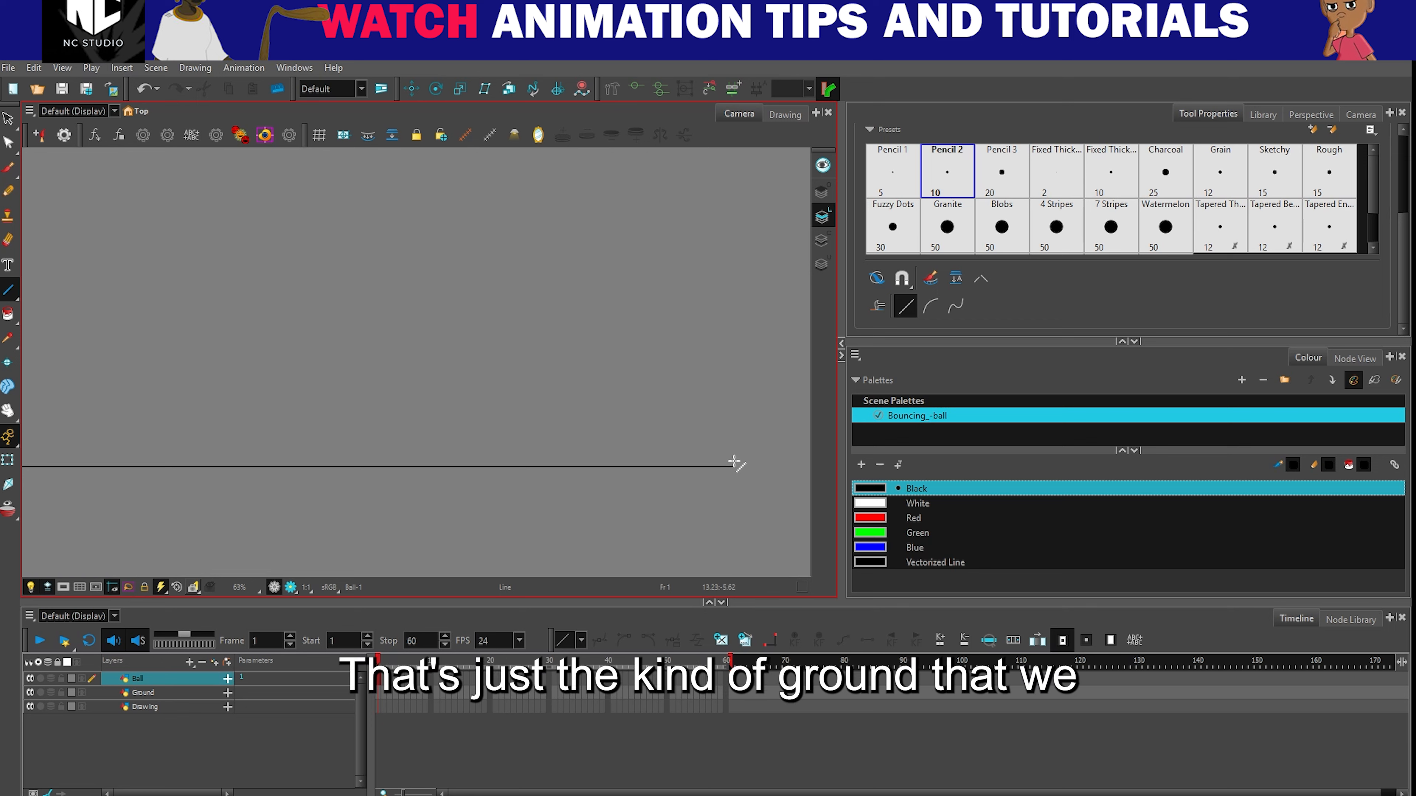
{"action": "scroll", "coordinate": [645, 472], "scroll_direction": "down", "scroll_amount": 2}
{"action": "scroll", "coordinate": [407, 498], "scroll_direction": "up", "scroll_amount": 1}
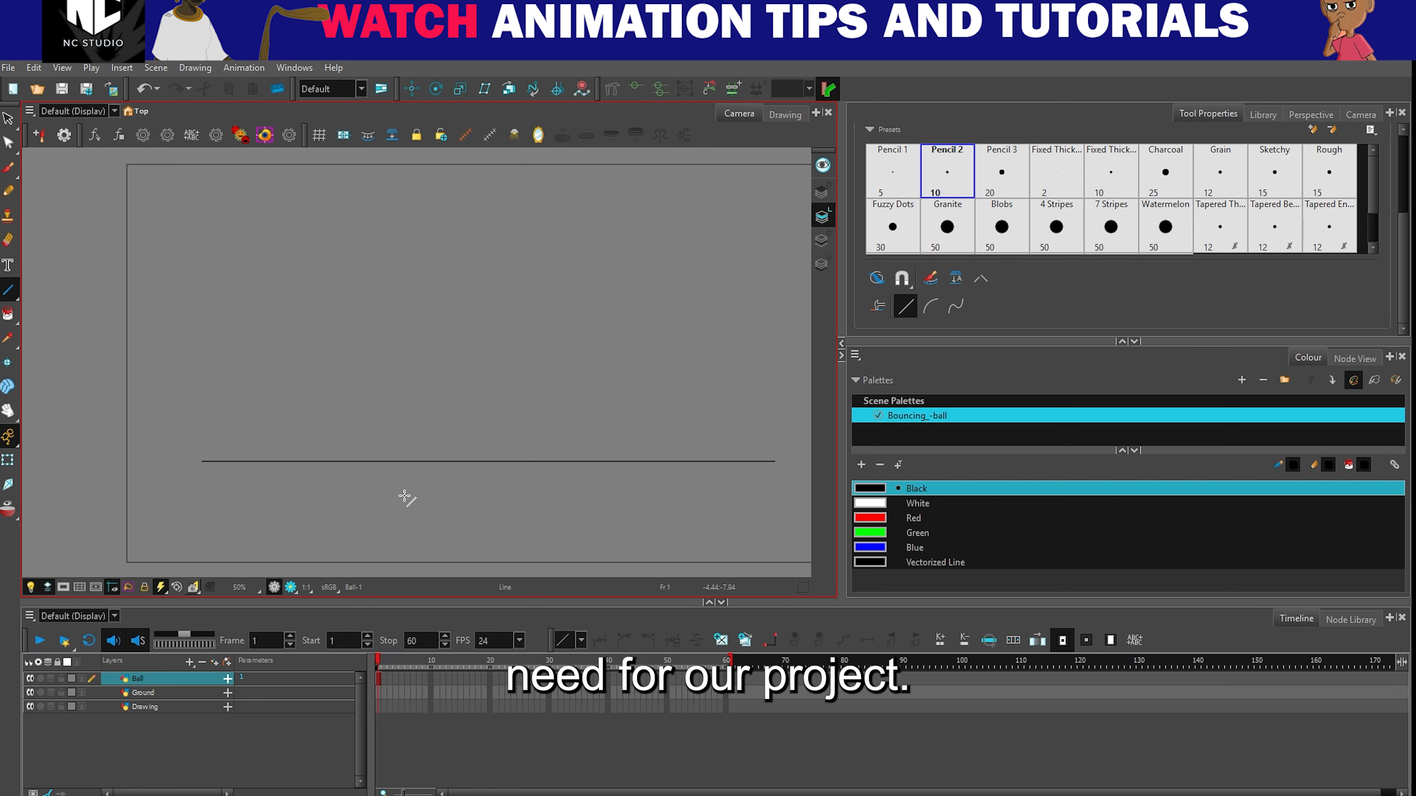
{"action": "key", "text": "ctrl+z"}
- Draw a straight horizontal ground line on the Ball layer, just above the camera frame's lower edge and extending past both sides
{"action": "scroll", "coordinate": [212, 502], "scroll_direction": "down", "scroll_amount": 3}
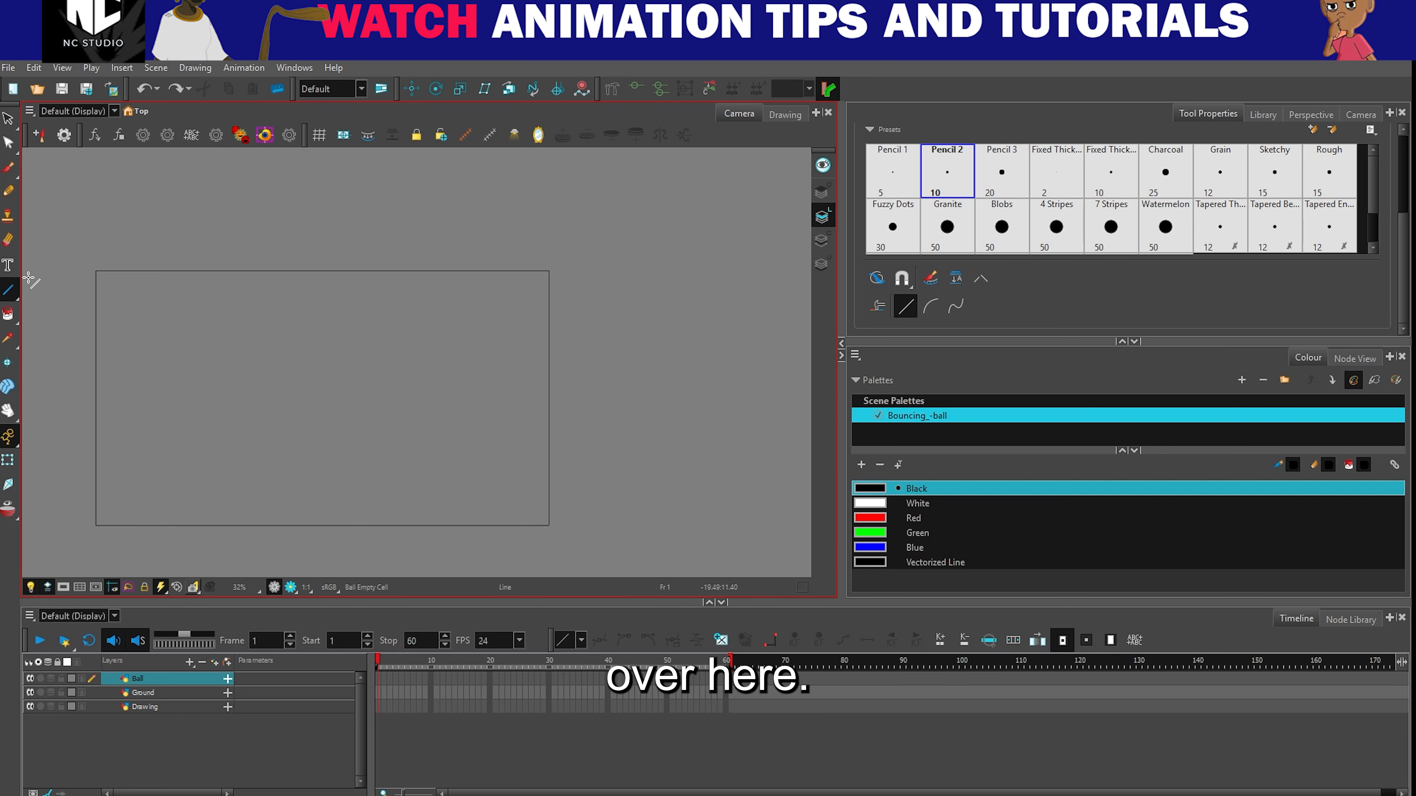
{"action": "left_click_drag", "start_coordinate": [83, 506], "coordinate": [595, 477]}
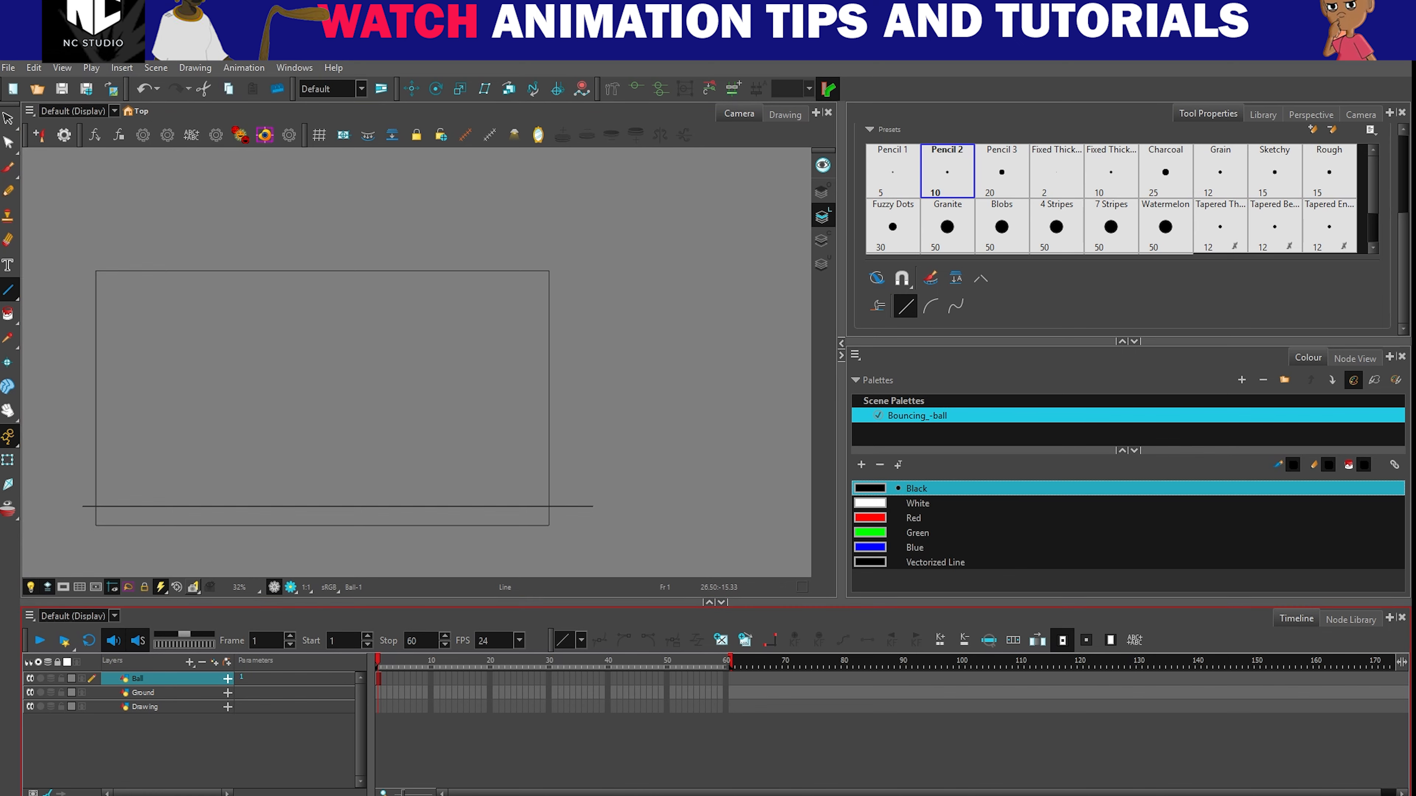
{"action": "left_click", "coordinate": [930, 795]}
{"action": "left_click", "coordinate": [1085, 542]}
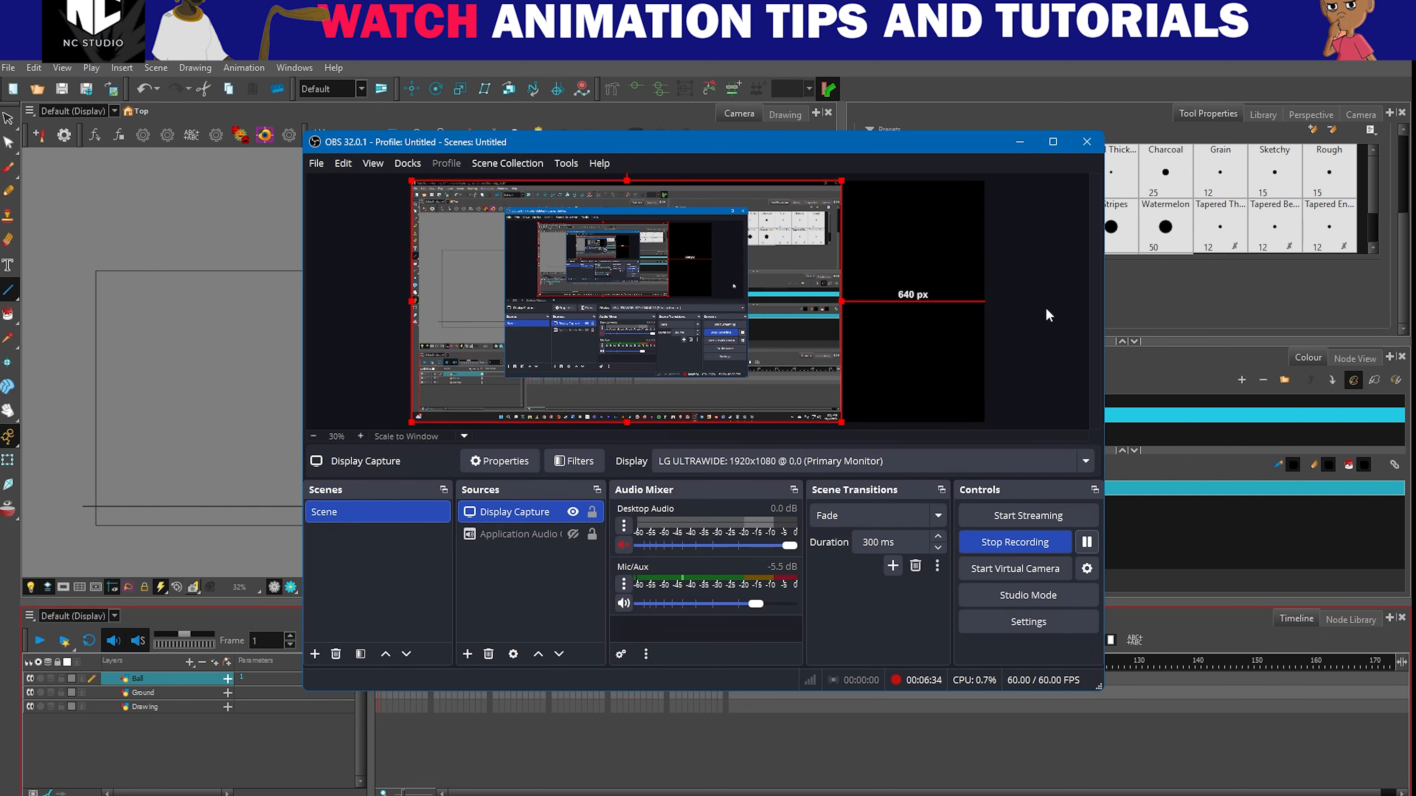
{"action": "left_click", "coordinate": [1019, 141]}
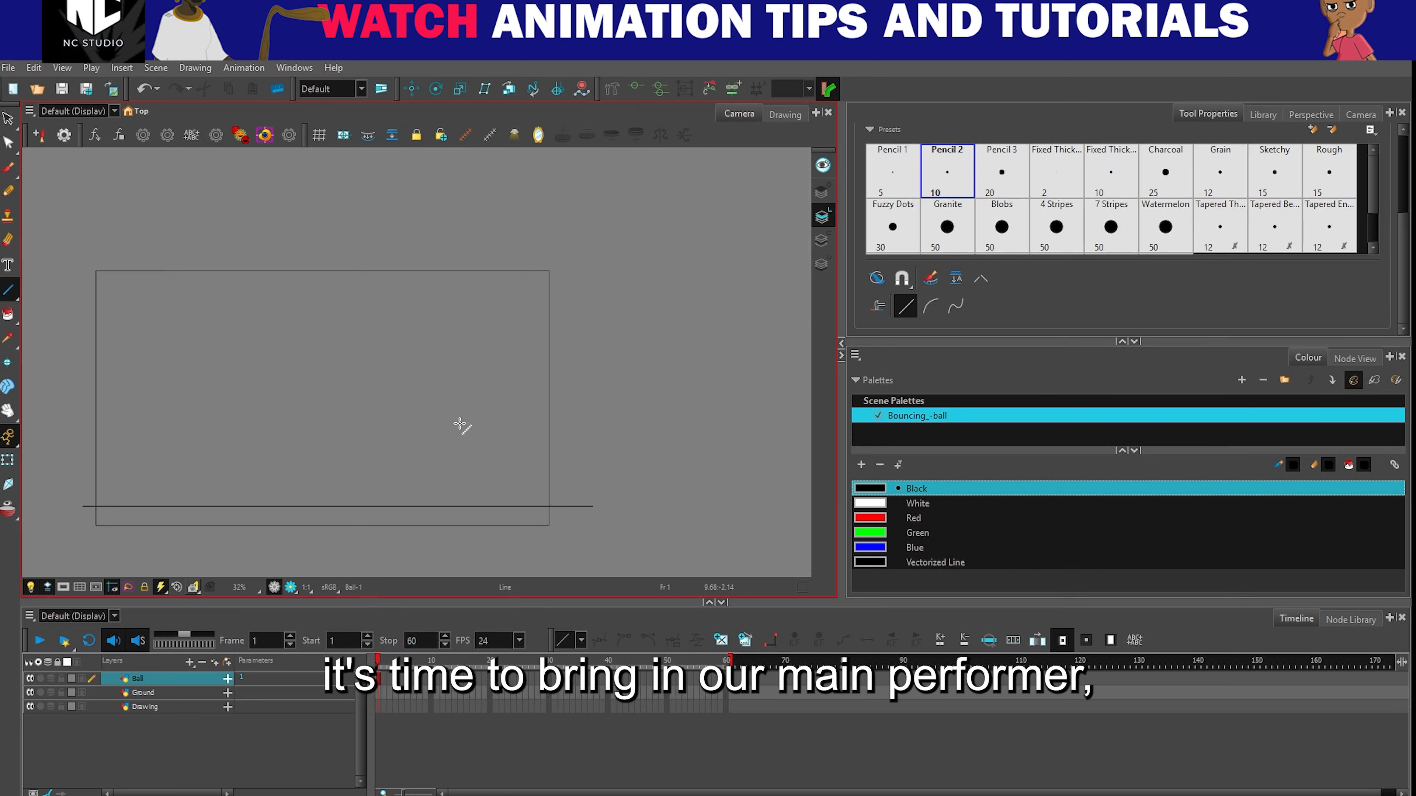
- Try to draw the ball's outline freehand with the Pencil tool inside the camera frame, and undo it
{"action": "left_click", "coordinate": [8, 167]}
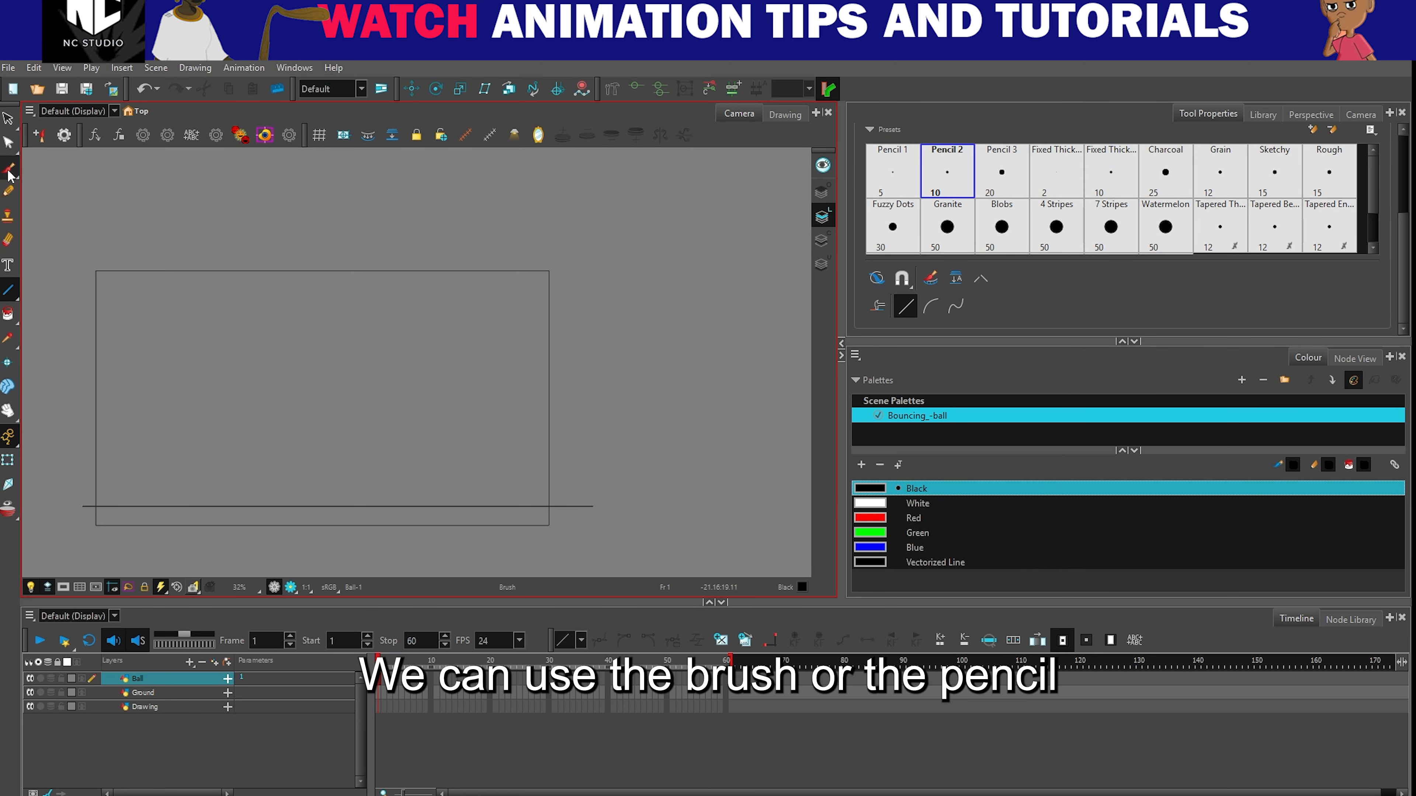
{"action": "left_click", "coordinate": [8, 191]}
{"action": "mouse_move", "coordinate": [186, 385]}
{"action": "left_mouse_down"}
{"action": "mouse_move", "coordinate": [226, 457]}
{"action": "mouse_move", "coordinate": [186, 391]}
{"action": "left_mouse_up"}
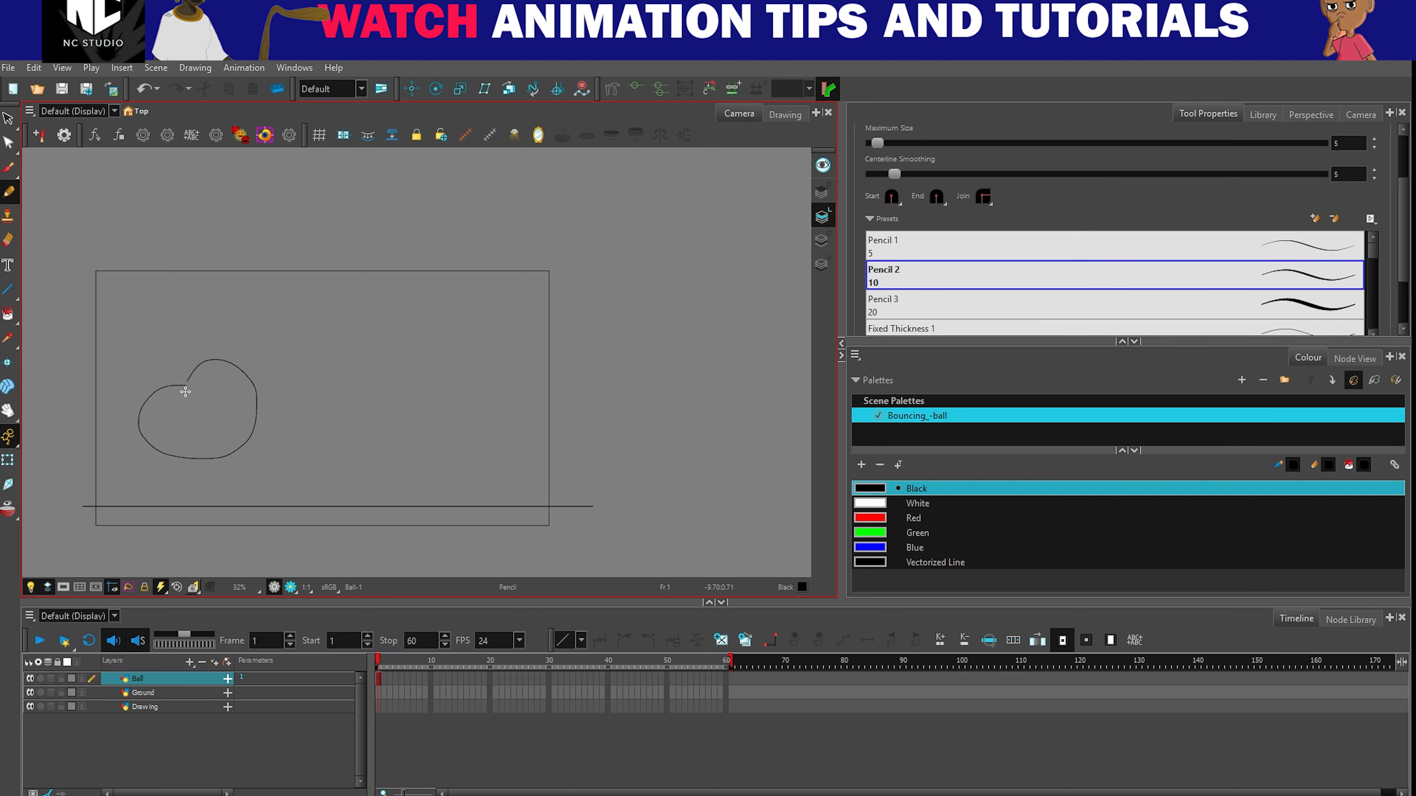
{"action": "key", "text": "ctrl+z"}
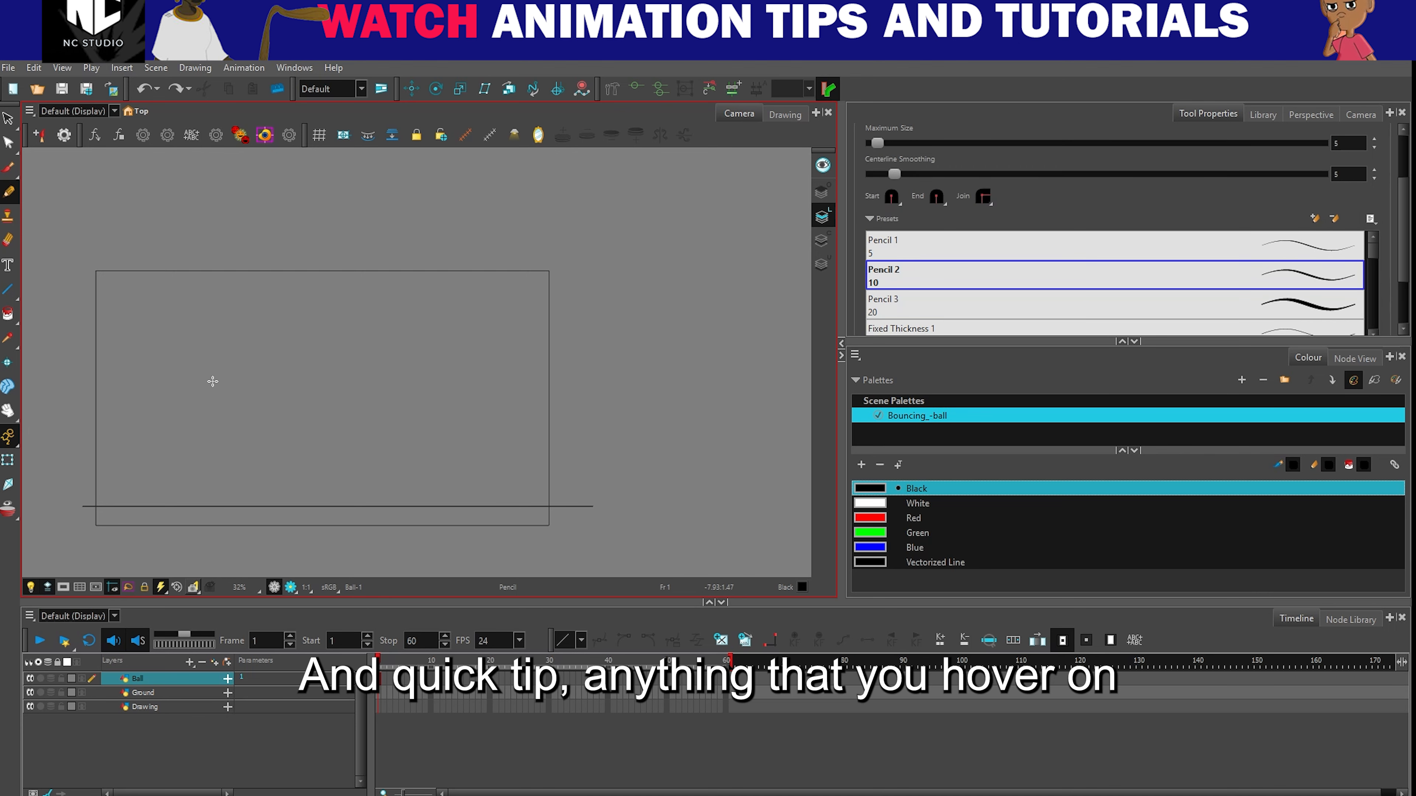
- Try to paint the ball's outline freehand with the Brush tool, and undo the strokes
{"action": "left_click", "coordinate": [16, 176]}
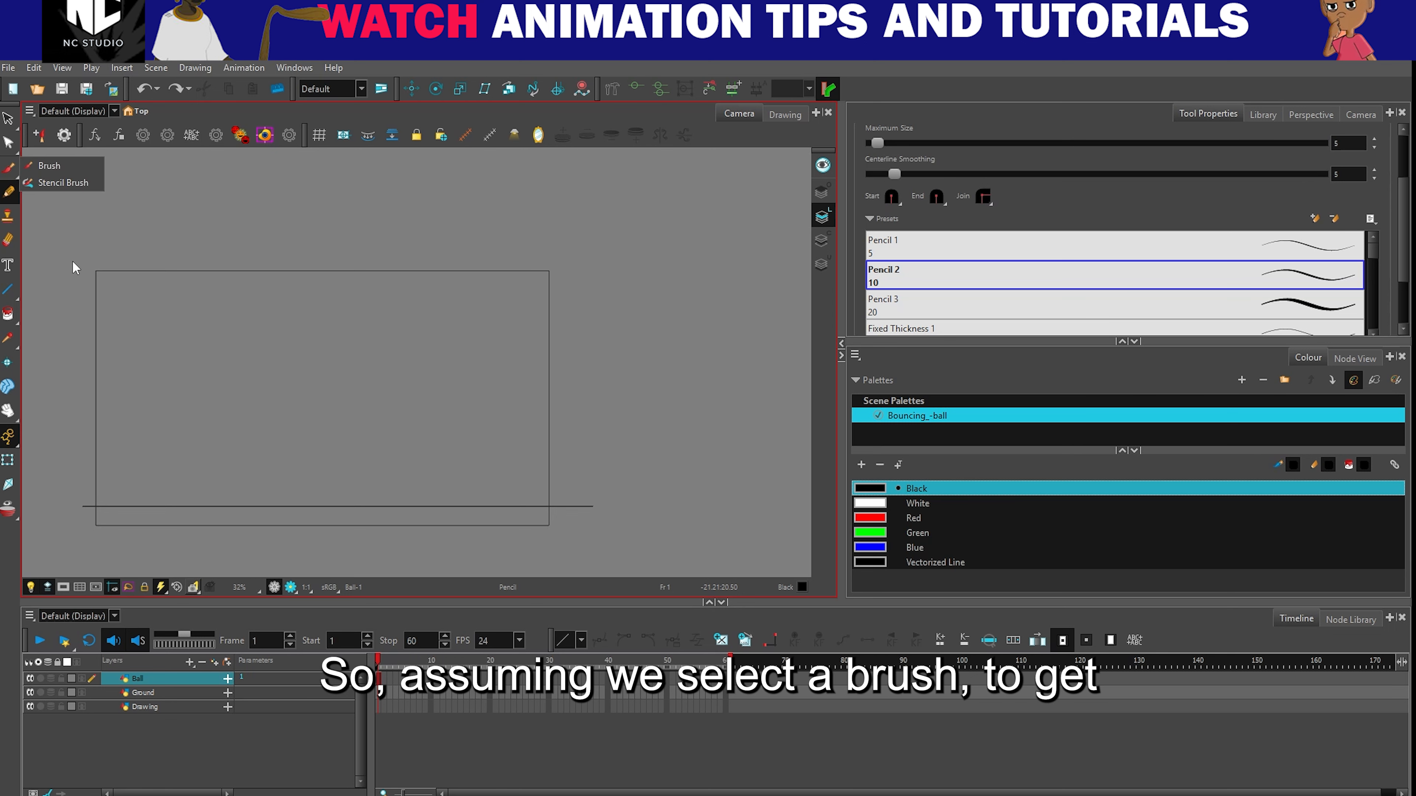
{"action": "left_click", "coordinate": [49, 166]}
{"action": "mouse_move", "coordinate": [225, 369]}
{"action": "left_mouse_down"}
{"action": "mouse_move", "coordinate": [162, 441]}
{"action": "mouse_move", "coordinate": [209, 370]}
{"action": "mouse_move", "coordinate": [235, 370]}
{"action": "mouse_move", "coordinate": [263, 454]}
{"action": "mouse_move", "coordinate": [190, 370]}
{"action": "left_mouse_up"}
{"action": "key", "text": "ctrl+z"}
- Try another freehand Pencil outline of the ball above the ground line, and undo it
{"action": "key", "text": "ctrl+z"}
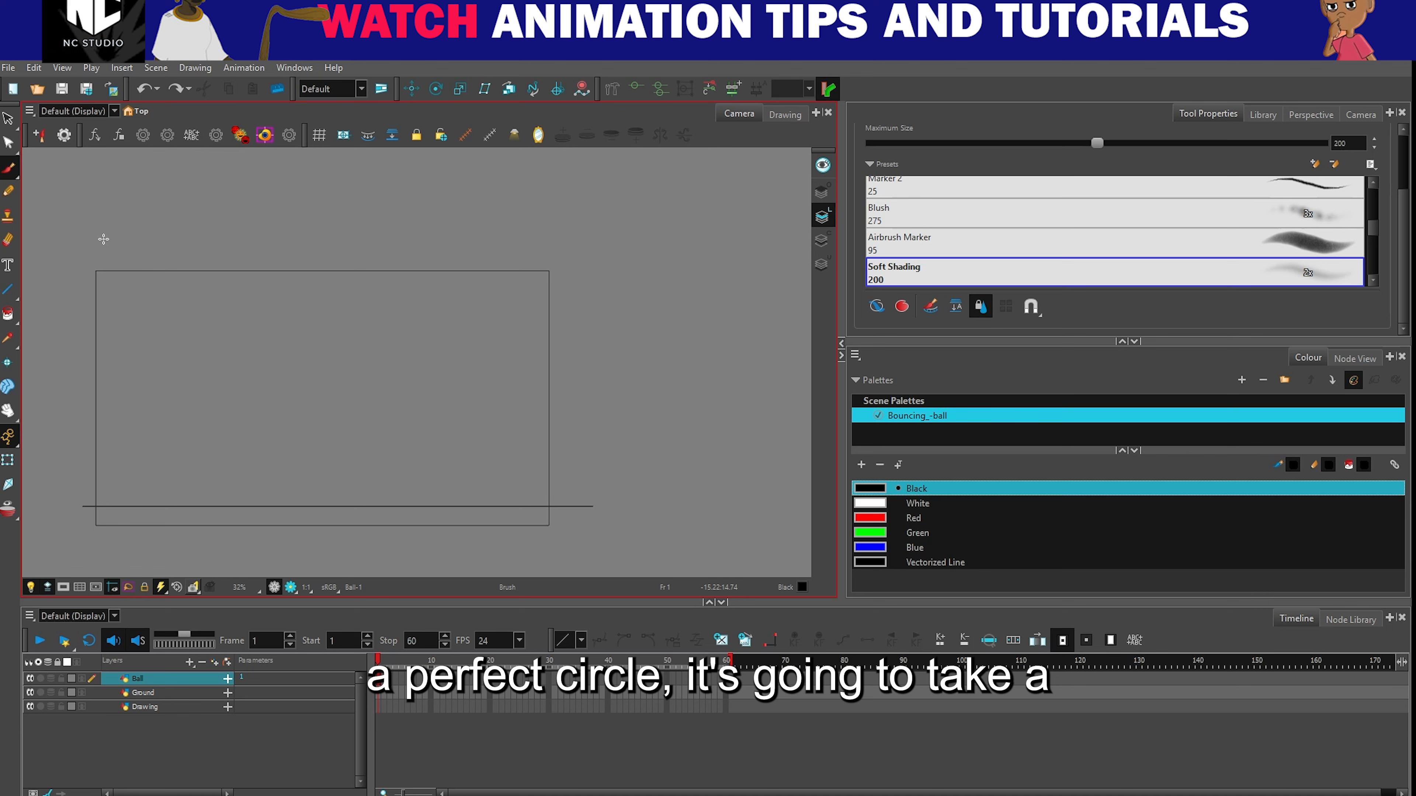
{"action": "left_click", "coordinate": [9, 192]}
{"action": "mouse_move", "coordinate": [294, 386]}
{"action": "left_mouse_down"}
{"action": "mouse_move", "coordinate": [330, 453]}
{"action": "mouse_move", "coordinate": [214, 369]}
{"action": "mouse_move", "coordinate": [269, 409]}
{"action": "left_mouse_up"}
{"action": "key", "text": "ctrl+z"}
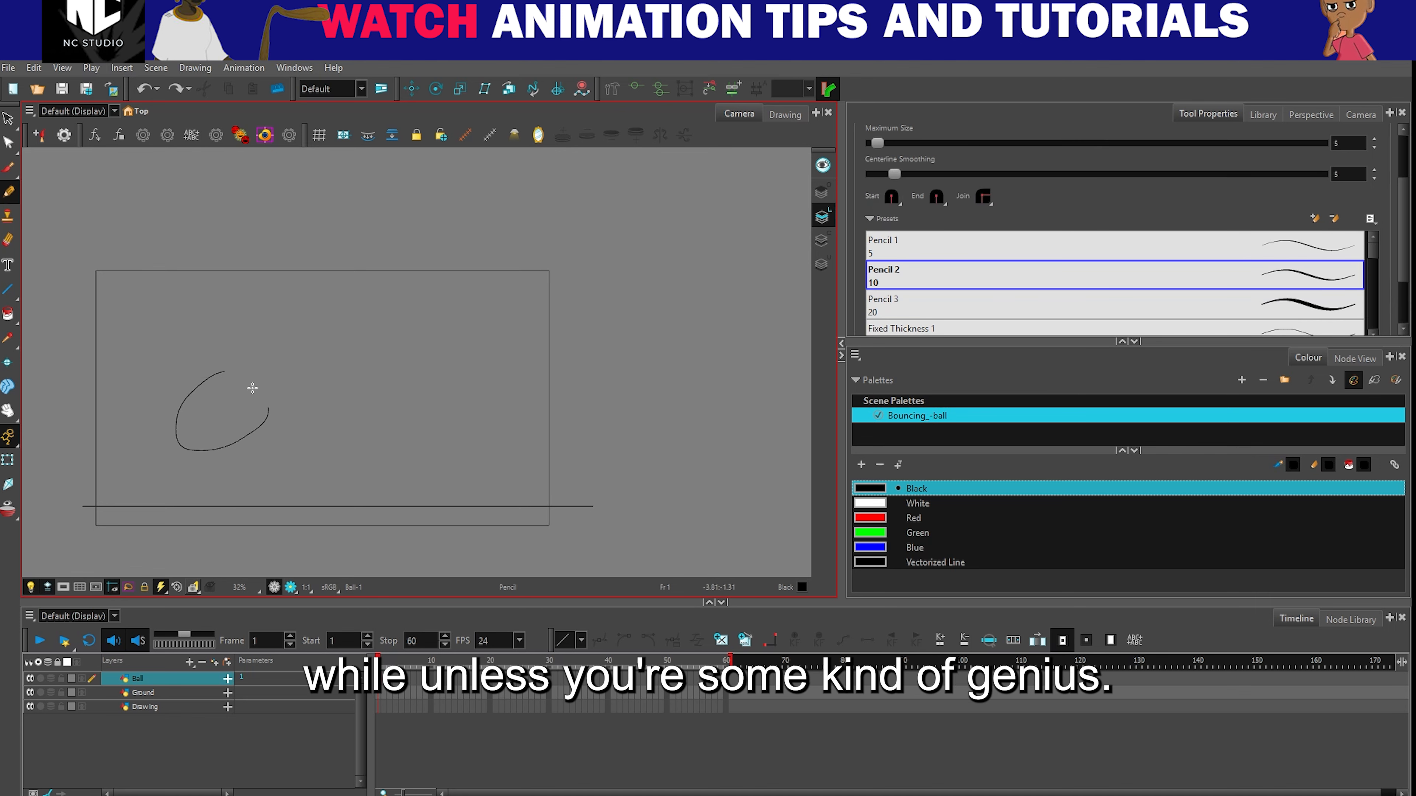
{"action": "key", "text": "ctrl+z"}
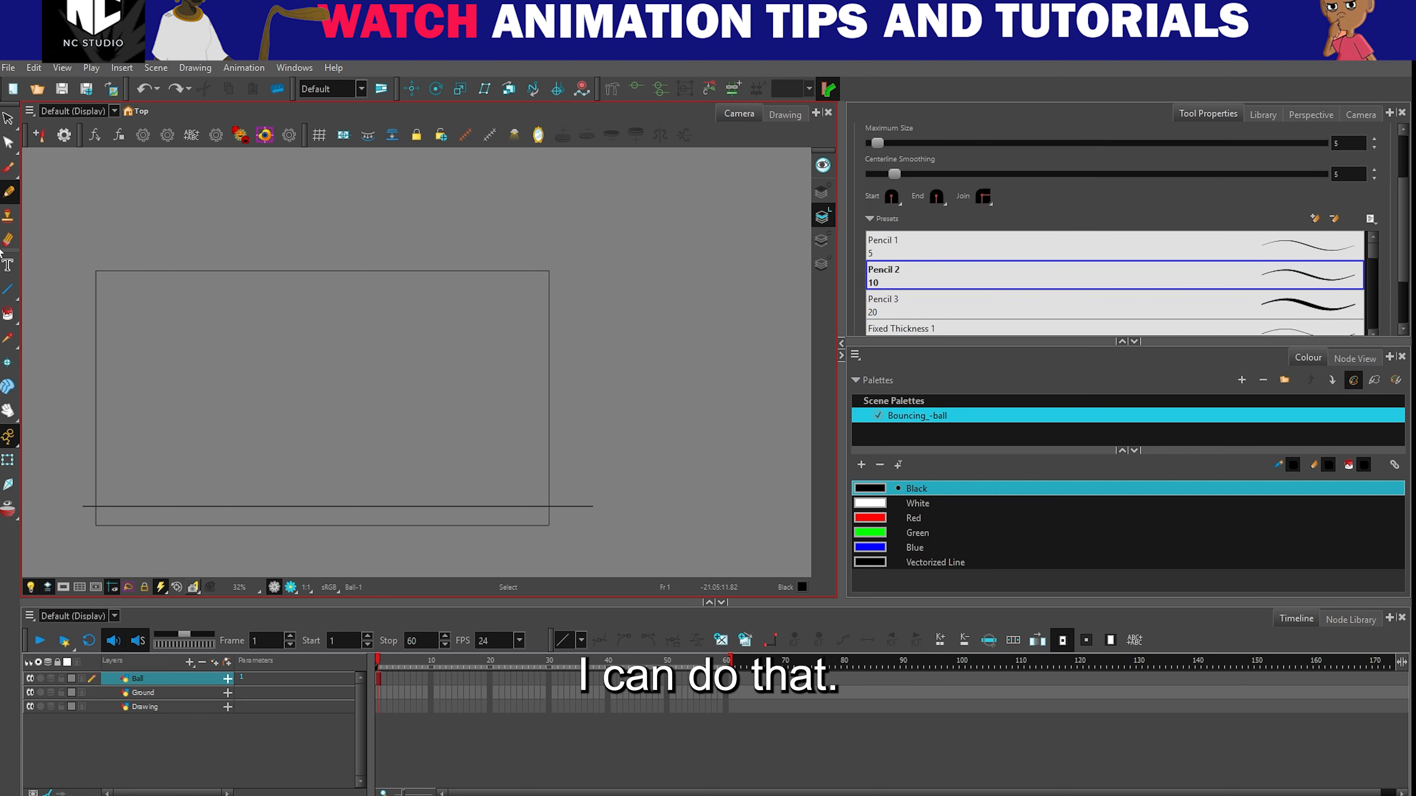
- Draw the ball as a perfect circle from its centre with the Ellipse tool, mid-frame above the ground line, undoing two trial ellipses first
{"action": "left_click", "coordinate": [13, 299]}
{"action": "left_click", "coordinate": [50, 311]}
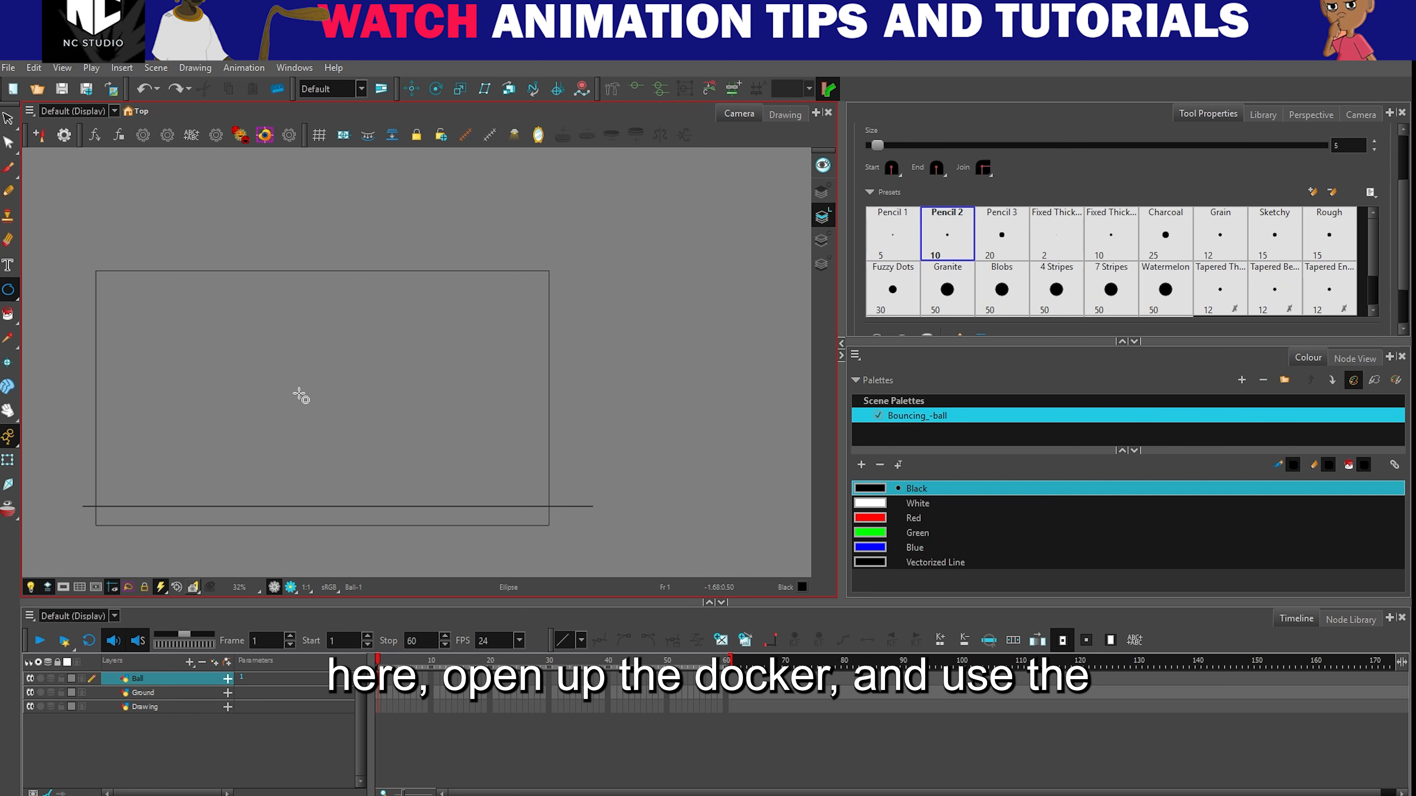
{"action": "left_click_drag", "start_coordinate": [260, 393], "coordinate": [385, 490]}
{"action": "key", "text": "ctrl+z"}
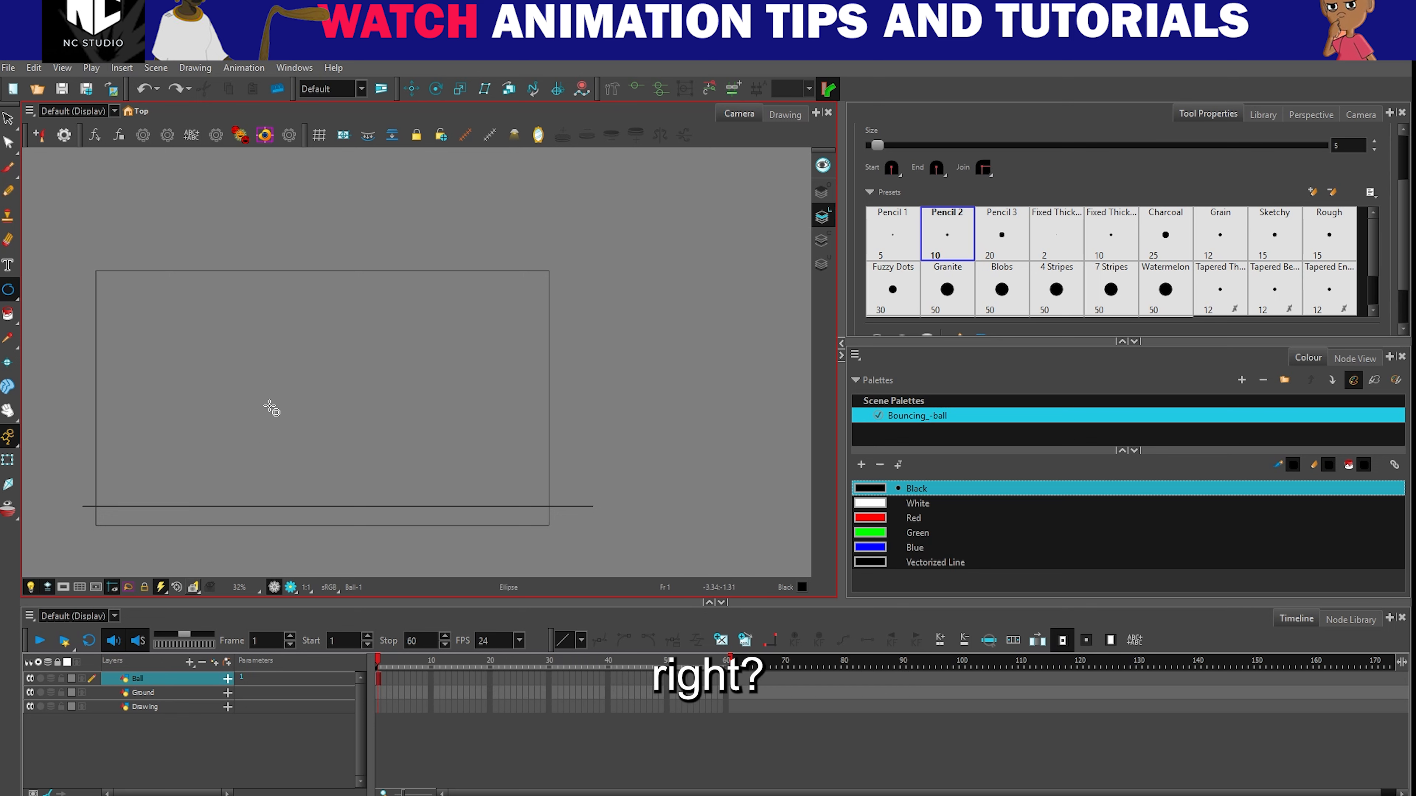
{"action": "left_click_drag", "start_coordinate": [290, 397], "coordinate": [368, 459]}
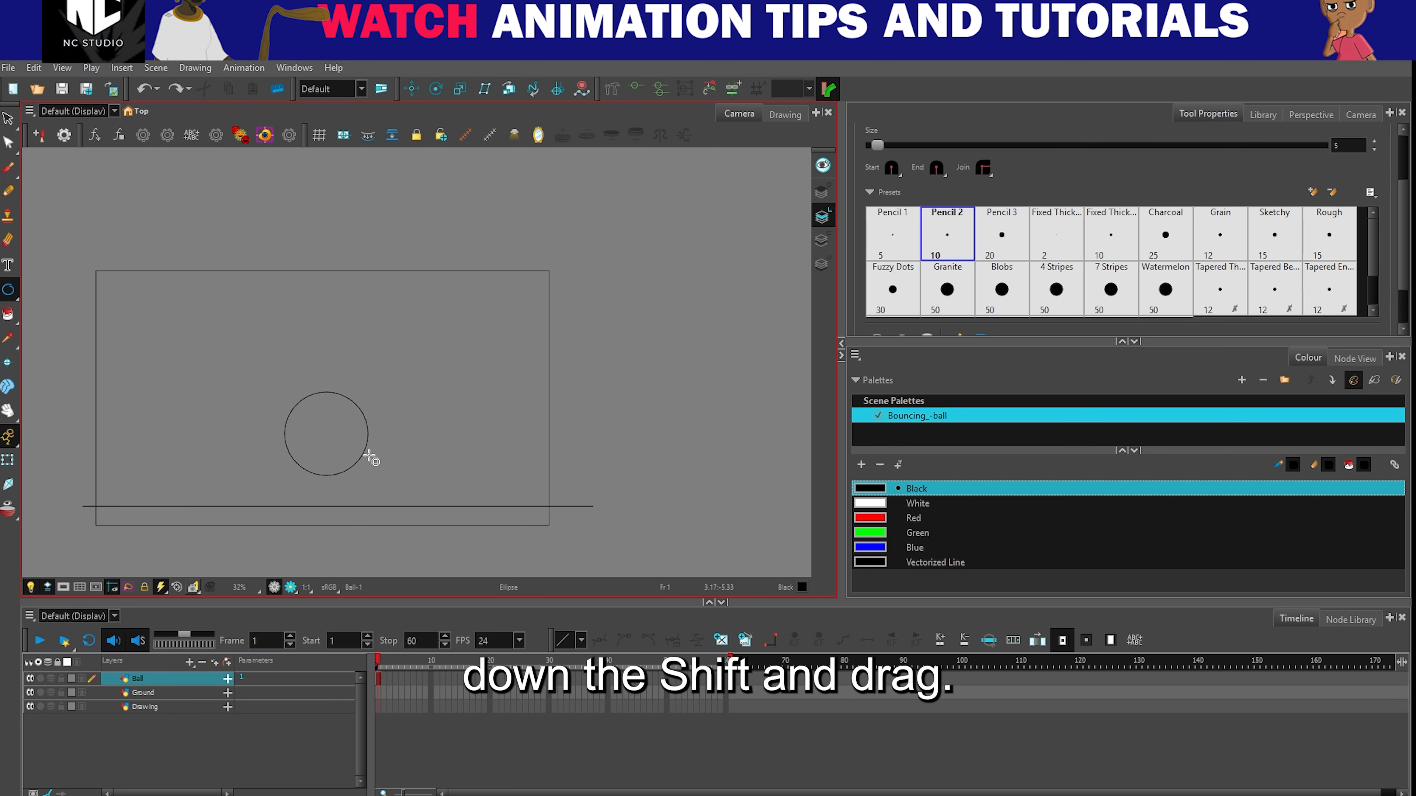
{"action": "key", "text": "ctrl+z"}
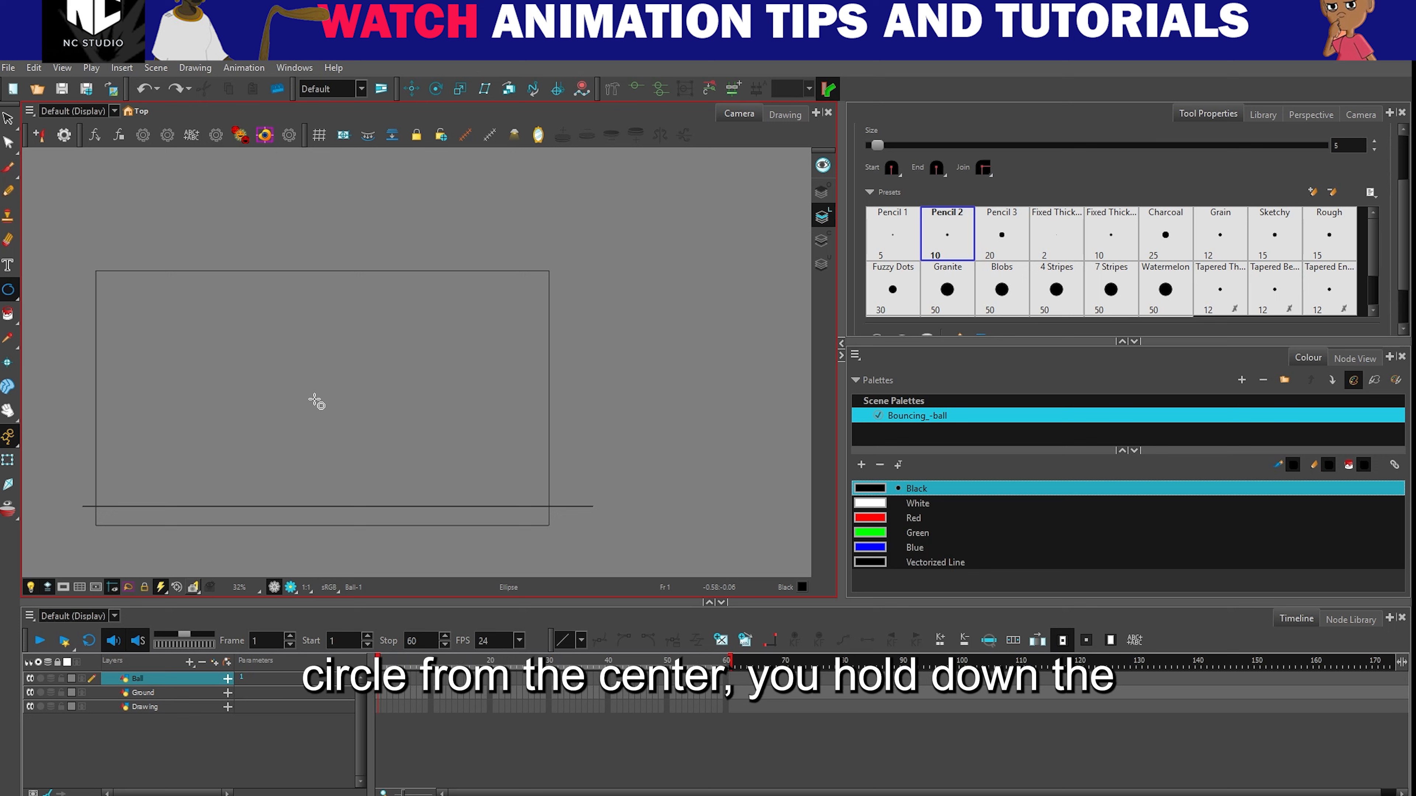
{"action": "left_click_drag", "start_coordinate": [316, 401], "coordinate": [365, 389]}
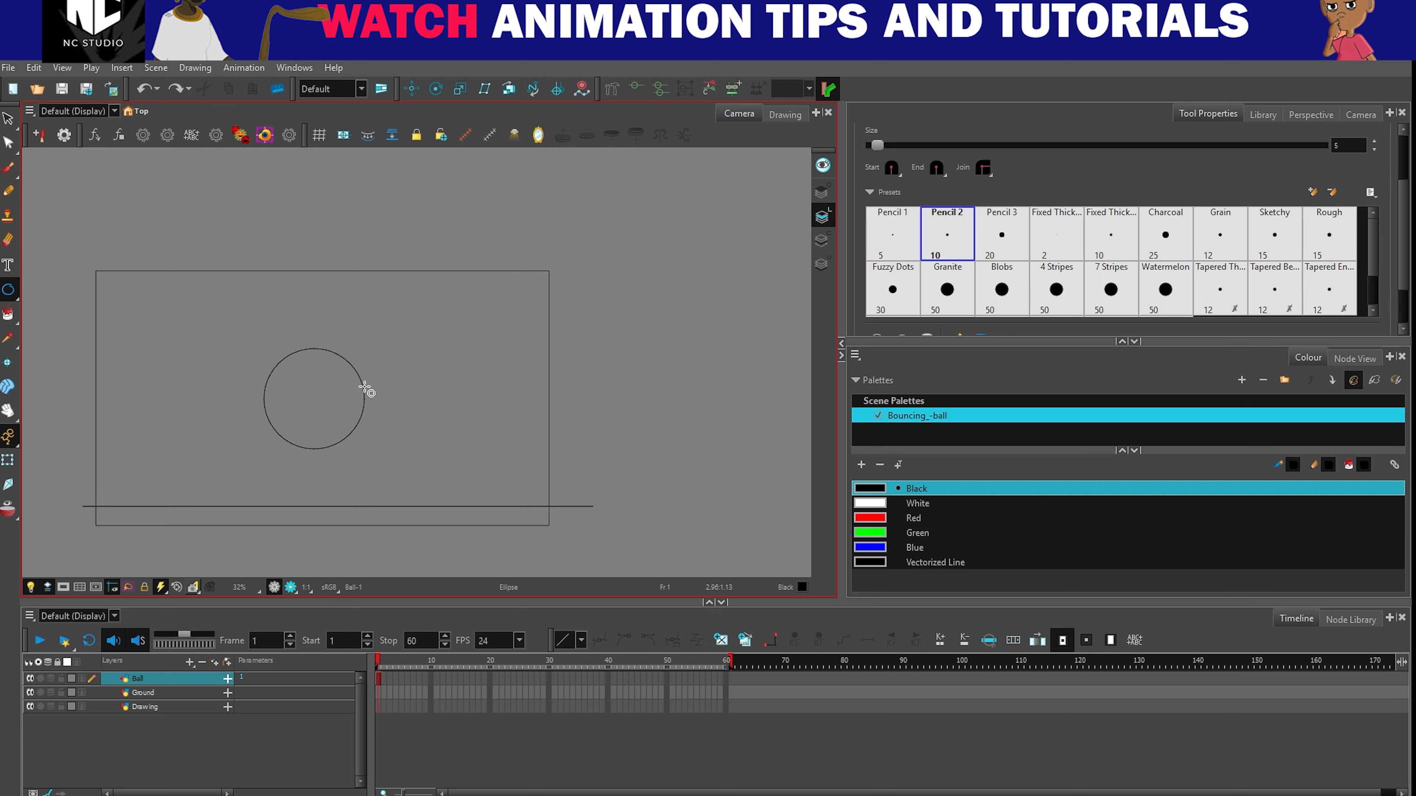
- Select the ground line and the ball circle in turn with the Select tool to check which layer holds each drawing
{"action": "left_click", "coordinate": [9, 118]}
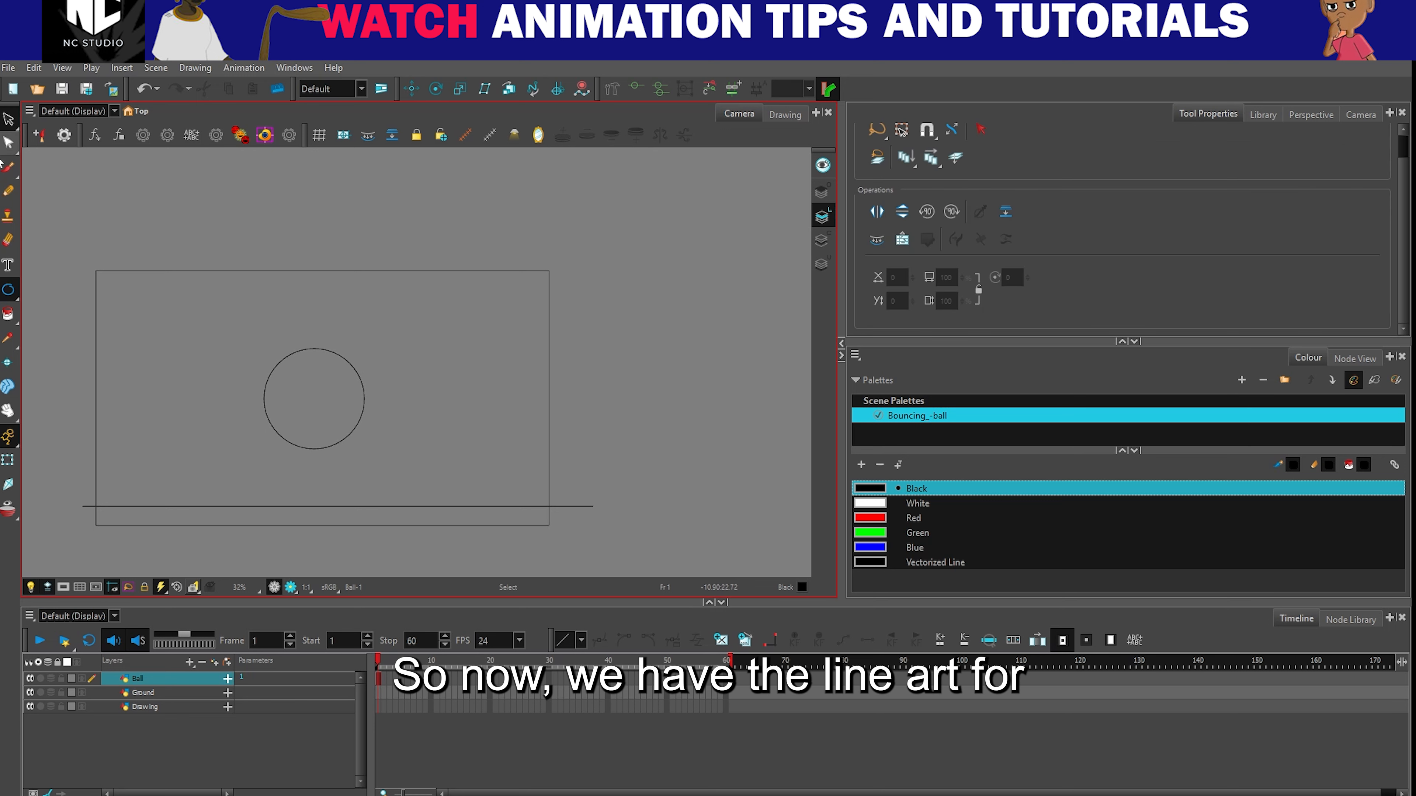
{"action": "mouse_move", "coordinate": [414, 402]}
{"action": "left_mouse_down"}
{"action": "mouse_move", "coordinate": [237, 367]}
{"action": "mouse_move", "coordinate": [385, 366]}
{"action": "left_mouse_up"}
{"action": "left_click", "coordinate": [410, 475]}
{"action": "left_click_drag", "start_coordinate": [408, 471], "coordinate": [430, 506]}
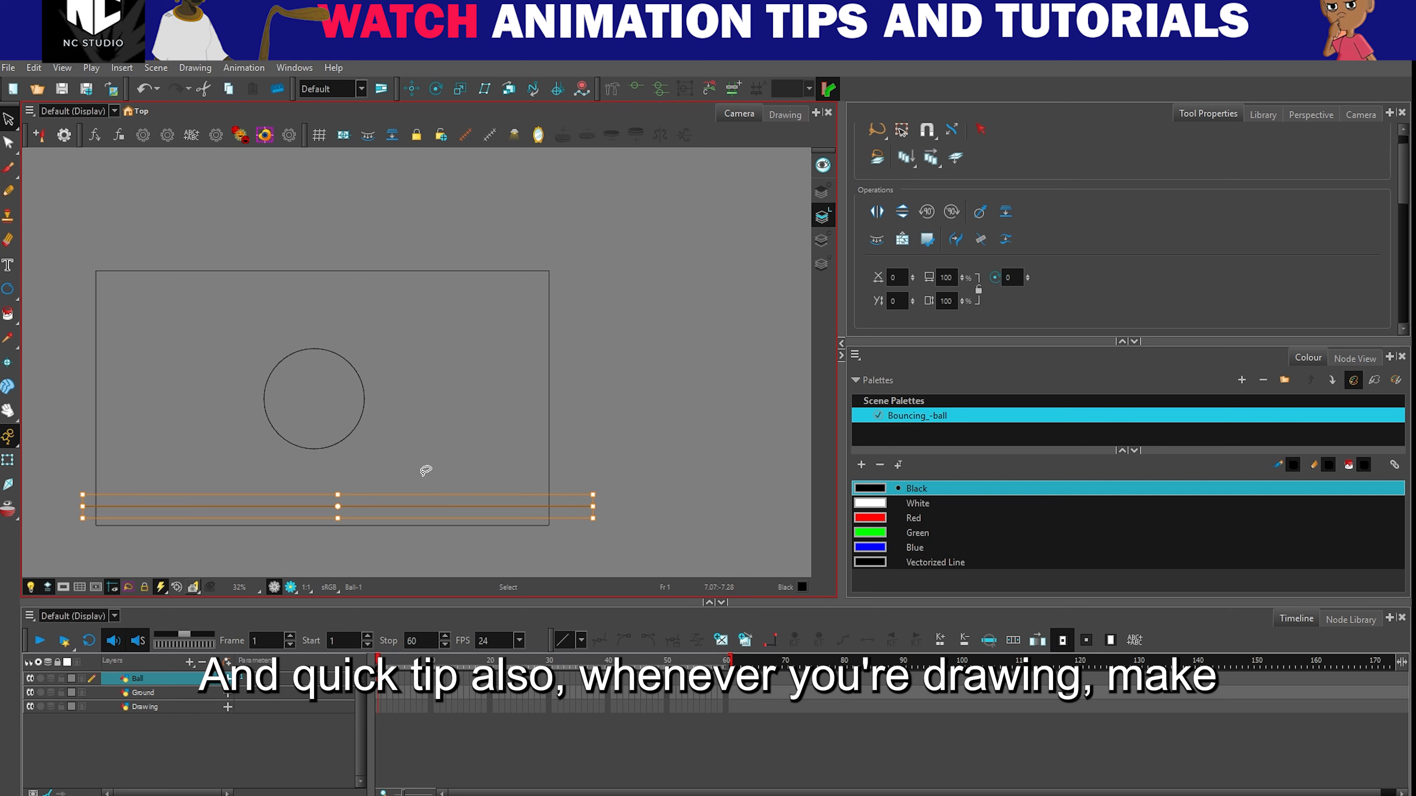
{"action": "left_click_drag", "start_coordinate": [392, 316], "coordinate": [415, 342]}
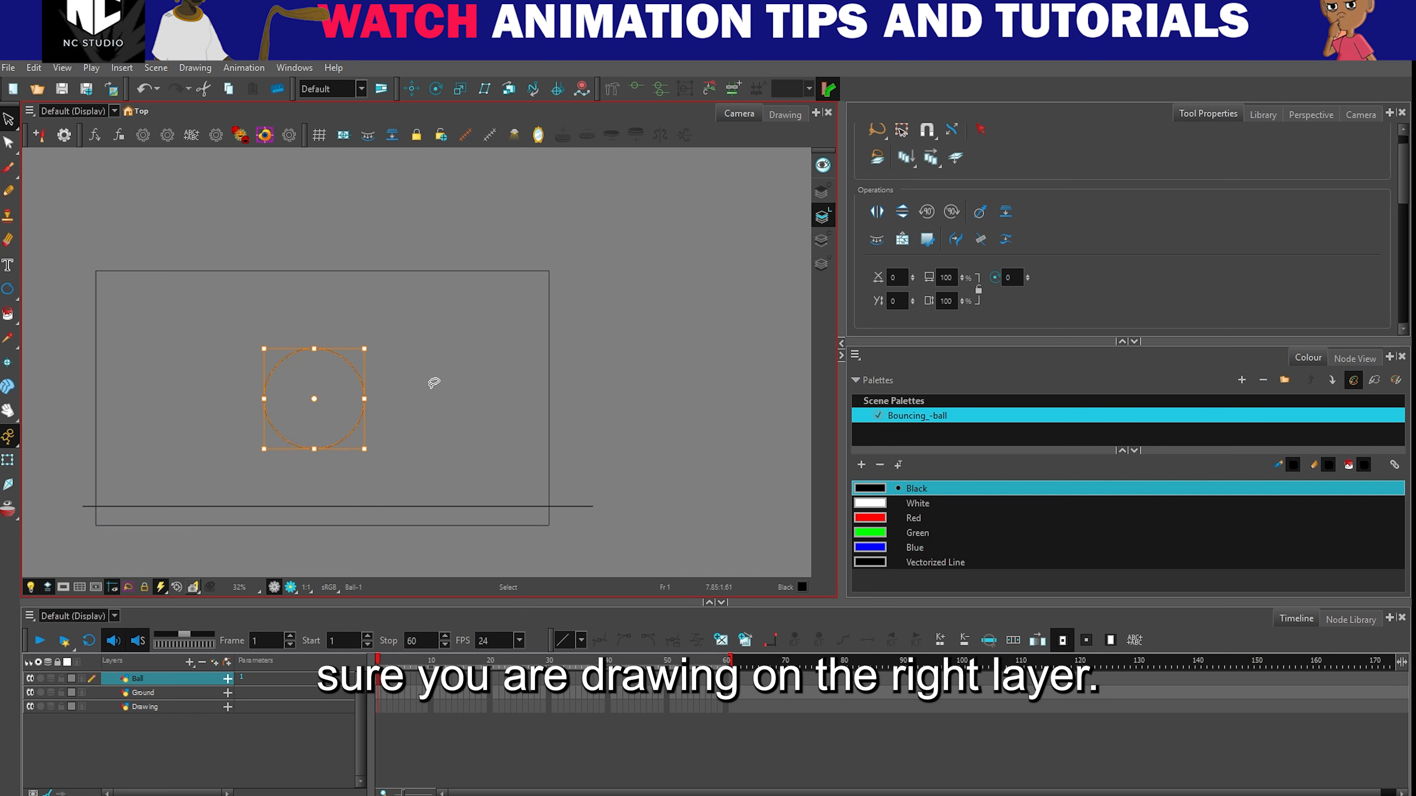
{"action": "left_click_drag", "start_coordinate": [432, 473], "coordinate": [449, 521]}
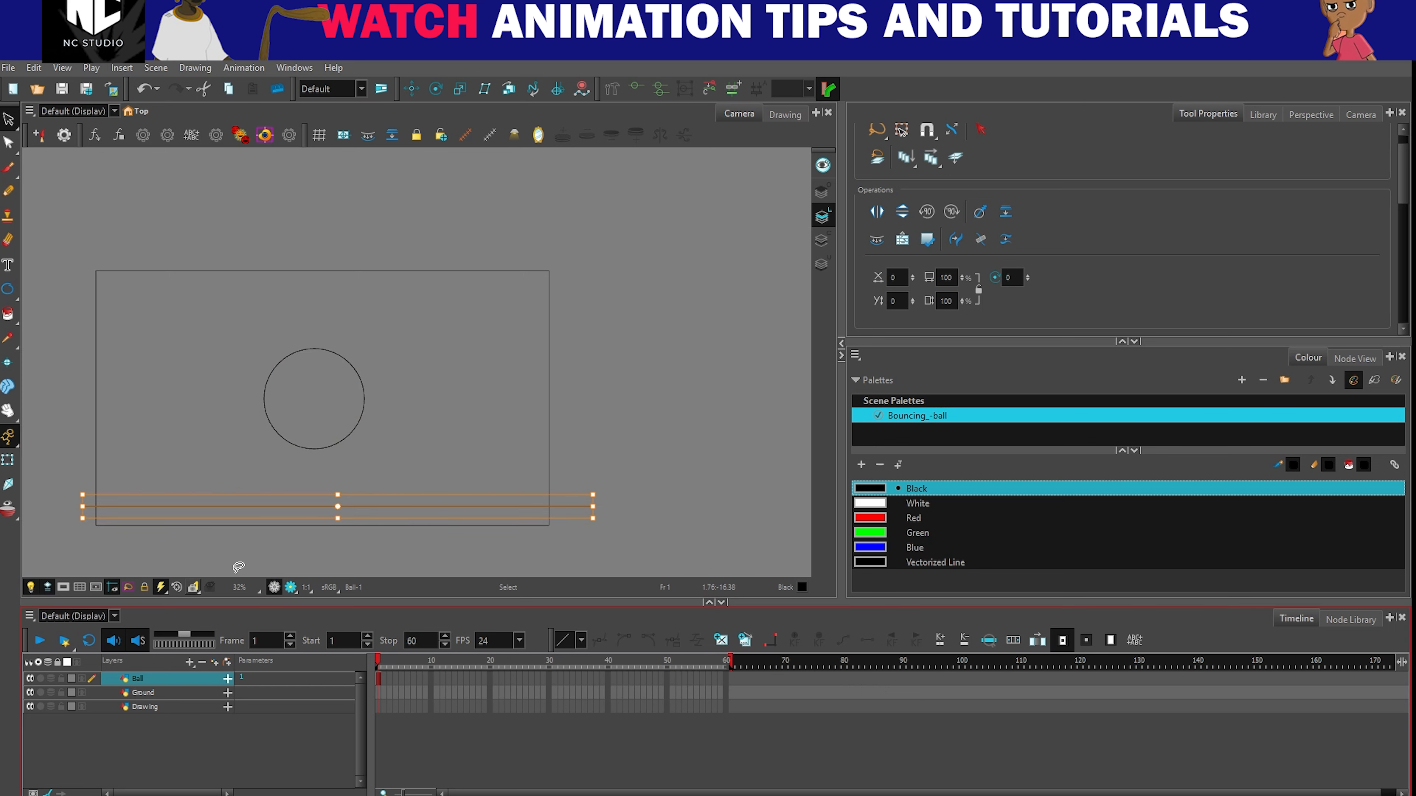
{"action": "left_click", "coordinate": [195, 385]}
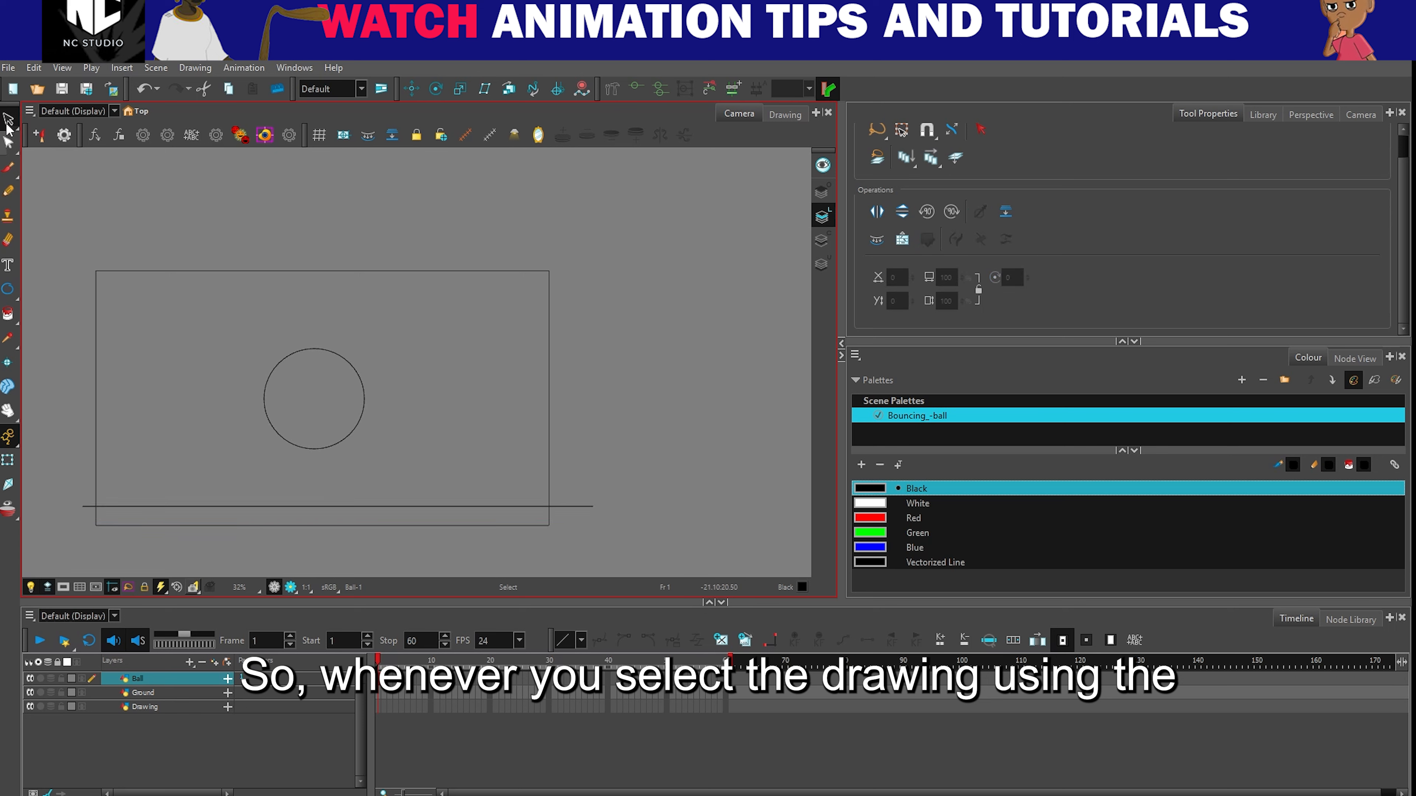
{"action": "left_click", "coordinate": [9, 121]}
{"action": "left_click", "coordinate": [53, 119]}
{"action": "left_click_drag", "start_coordinate": [151, 455], "coordinate": [185, 520]}
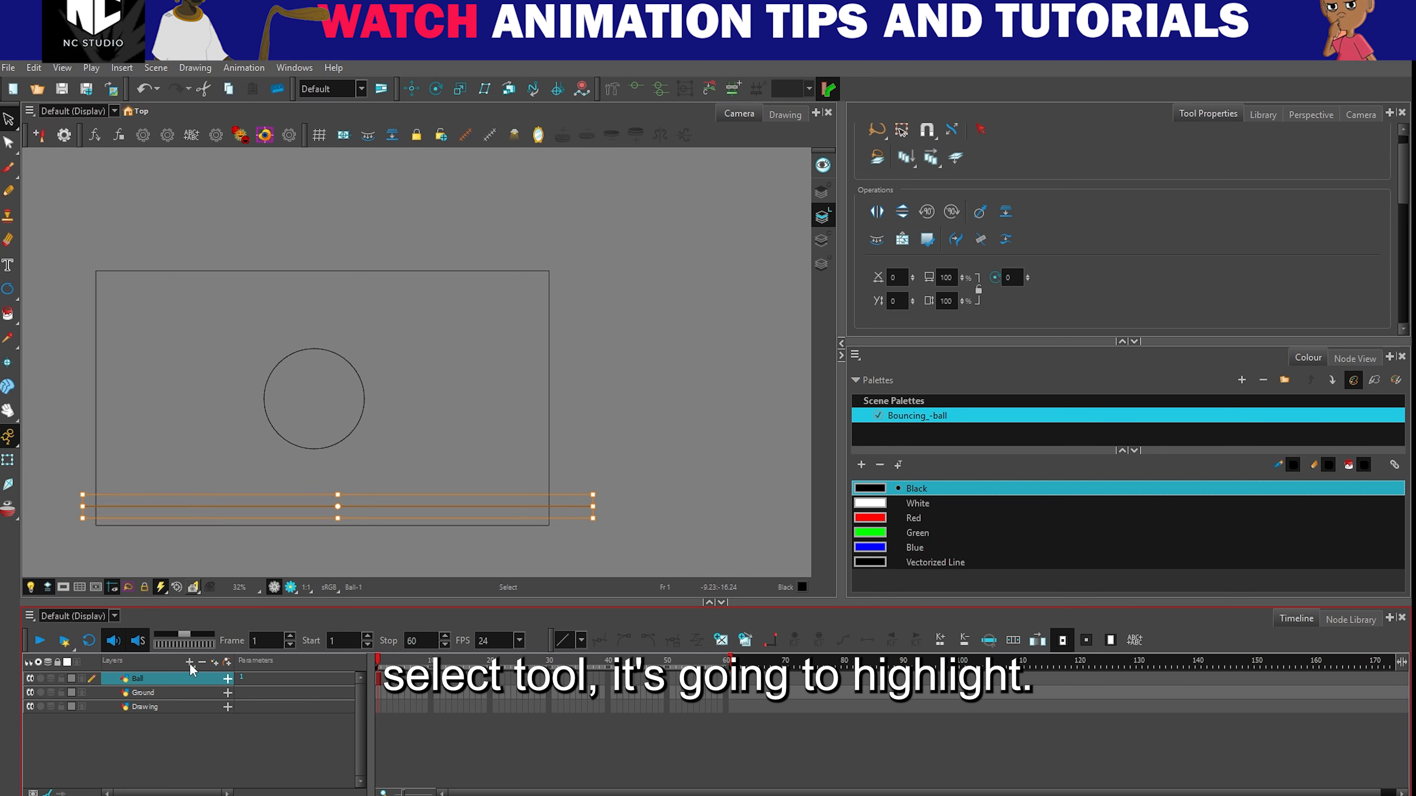
{"action": "left_click", "coordinate": [427, 466]}
{"action": "left_click_drag", "start_coordinate": [399, 457], "coordinate": [425, 527]}
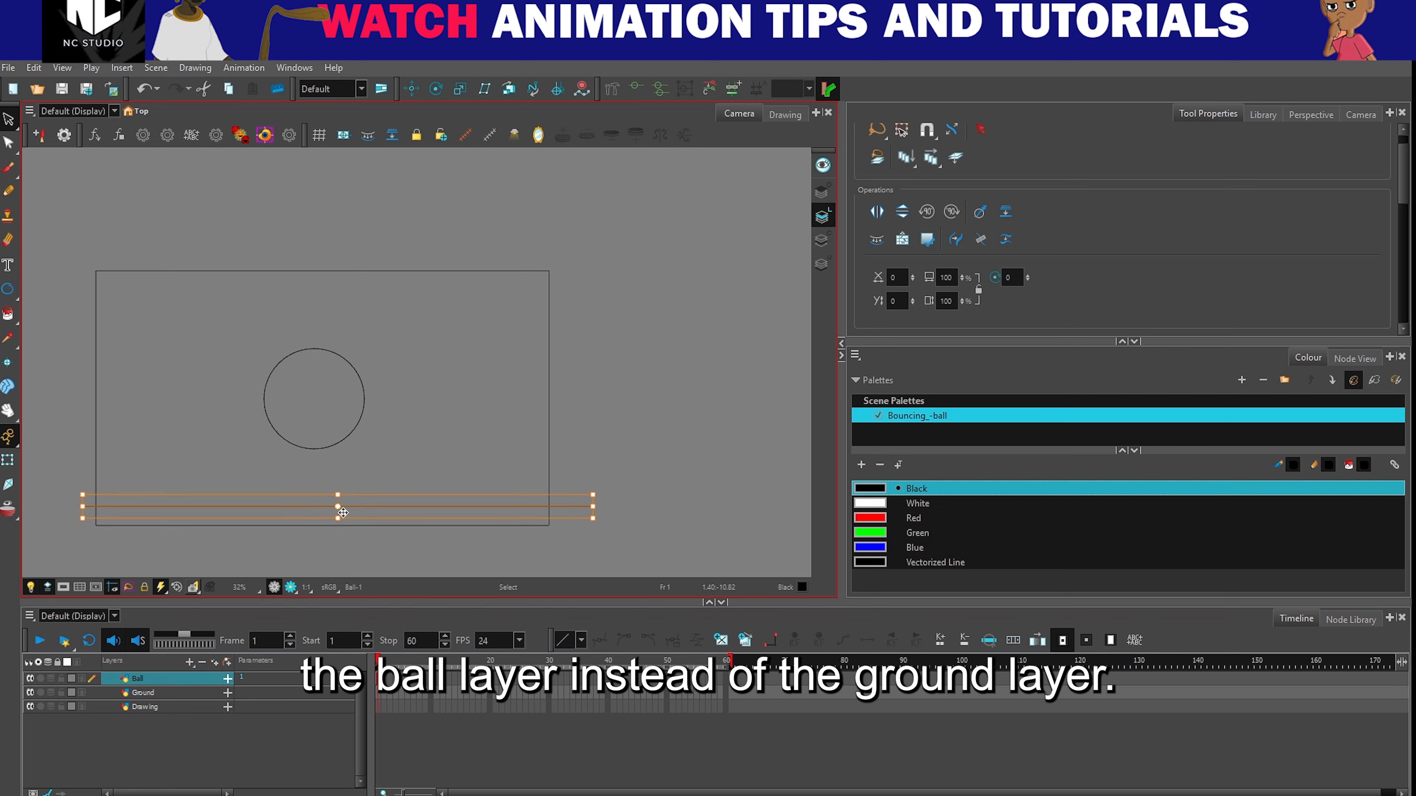
- Cut the ground line from the Ball layer and paste it onto the Ground layer
{"action": "left_click", "coordinate": [400, 484]}
{"action": "left_click_drag", "start_coordinate": [375, 457], "coordinate": [413, 521]}
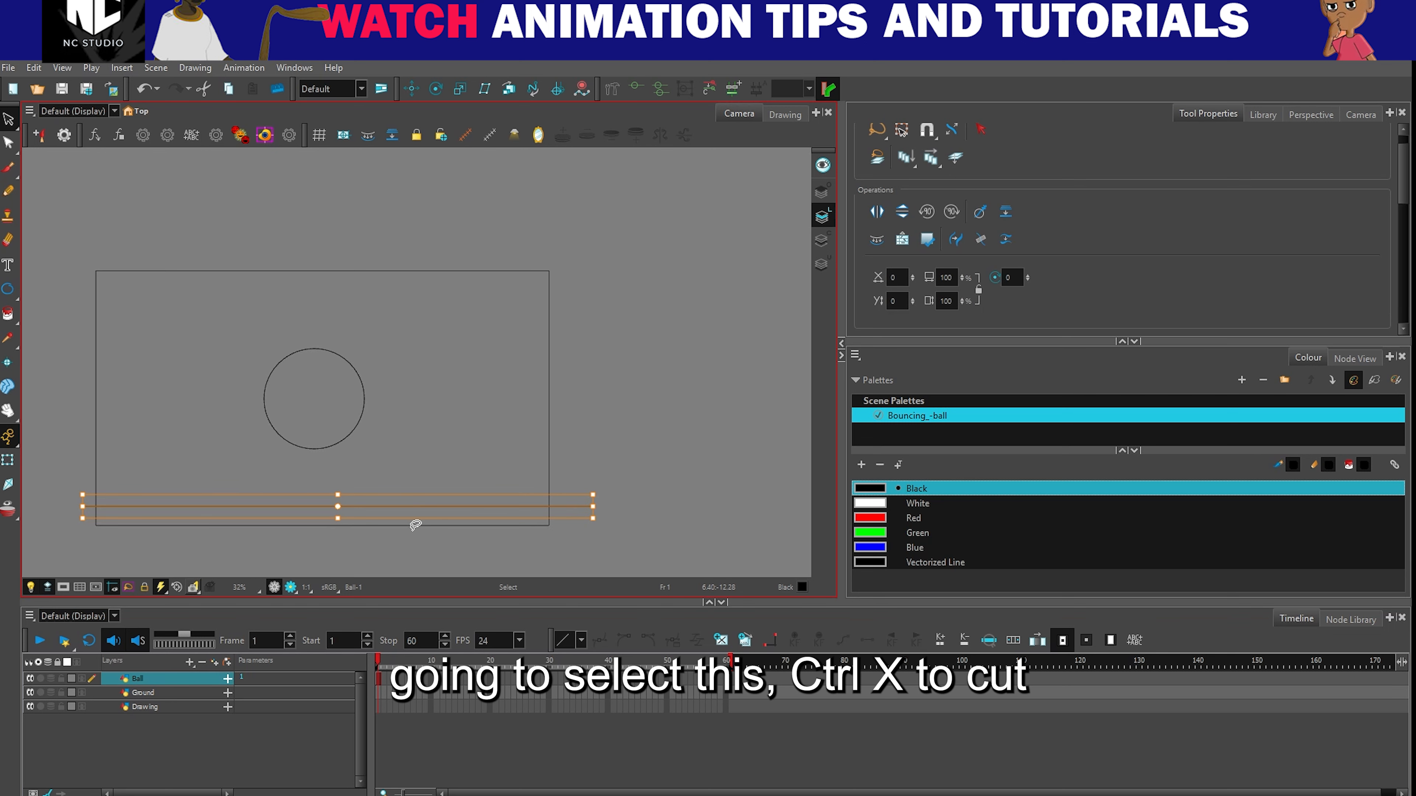
{"action": "key", "text": "ctrl+x"}
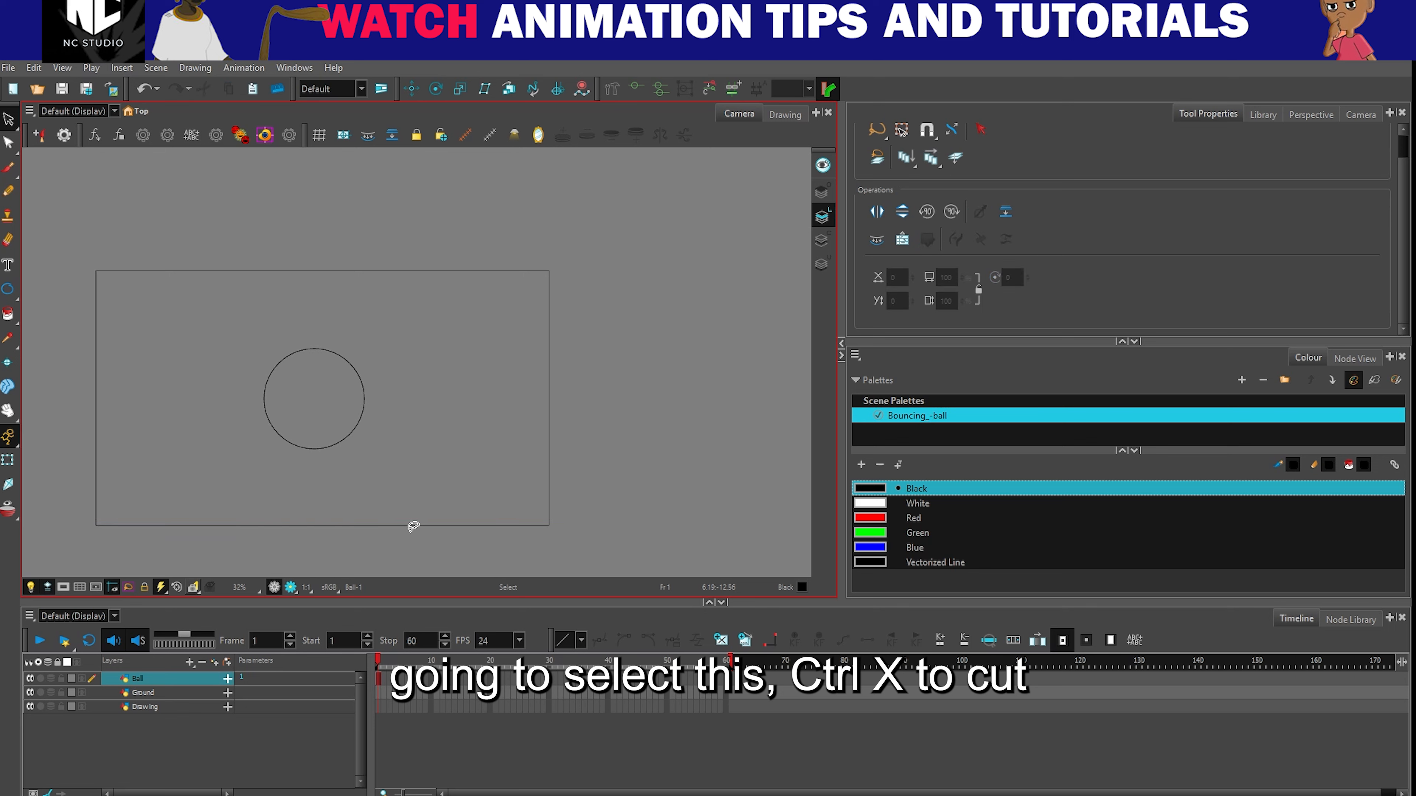
{"action": "left_click", "coordinate": [146, 693]}
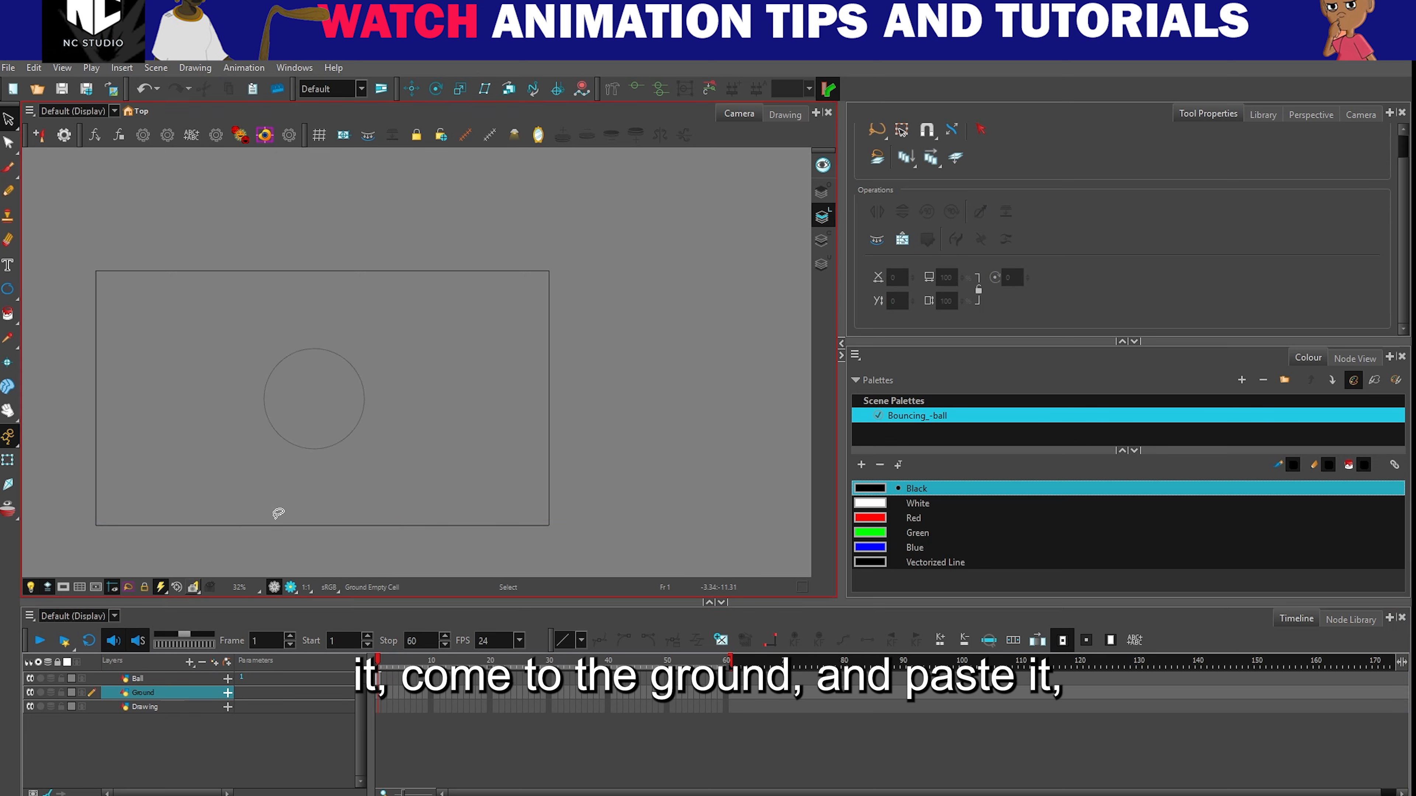
{"action": "key", "text": "ctrl+v"}
- Check which line art belongs to the Ground layer, using the Transform tool
{"action": "left_click", "coordinate": [127, 693]}
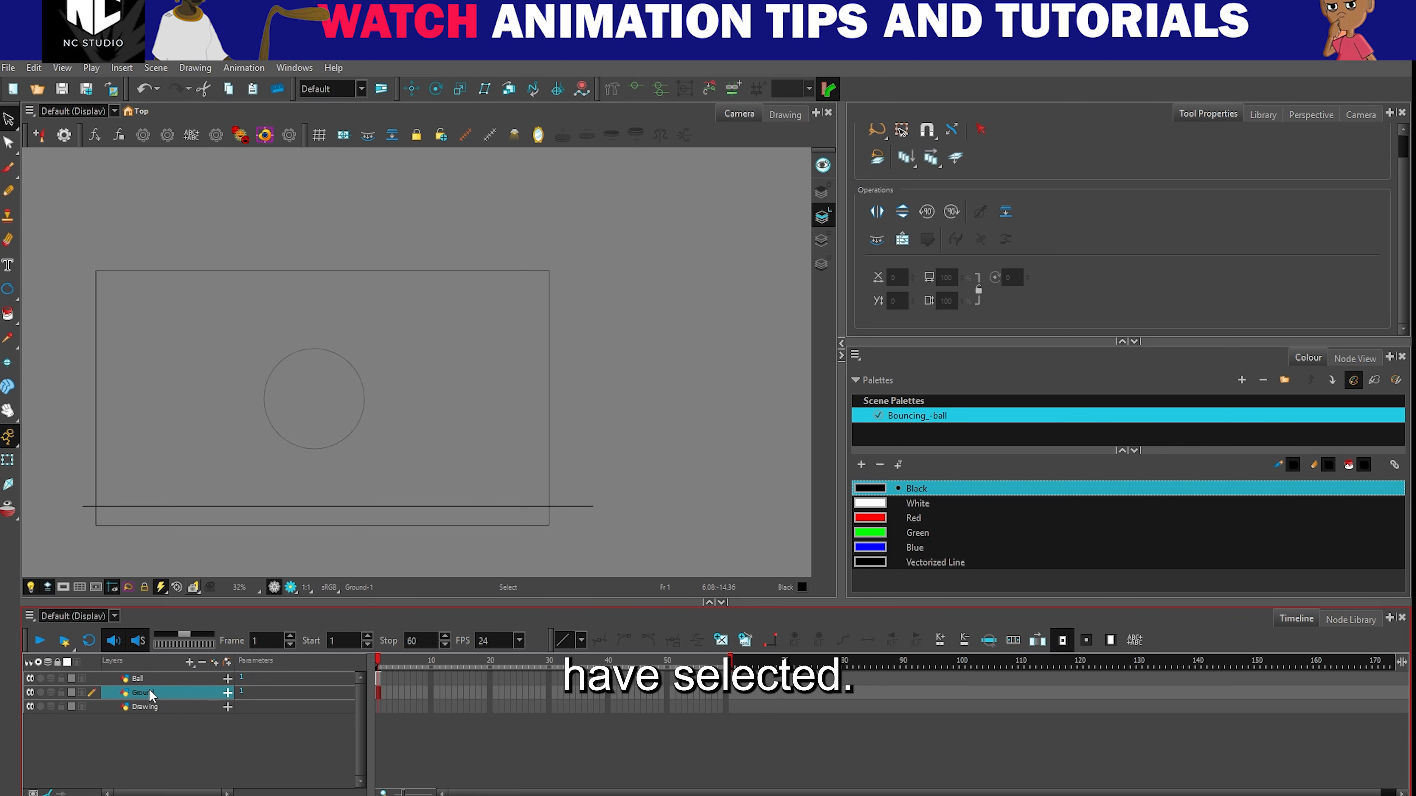
{"action": "left_click", "coordinate": [8, 460]}
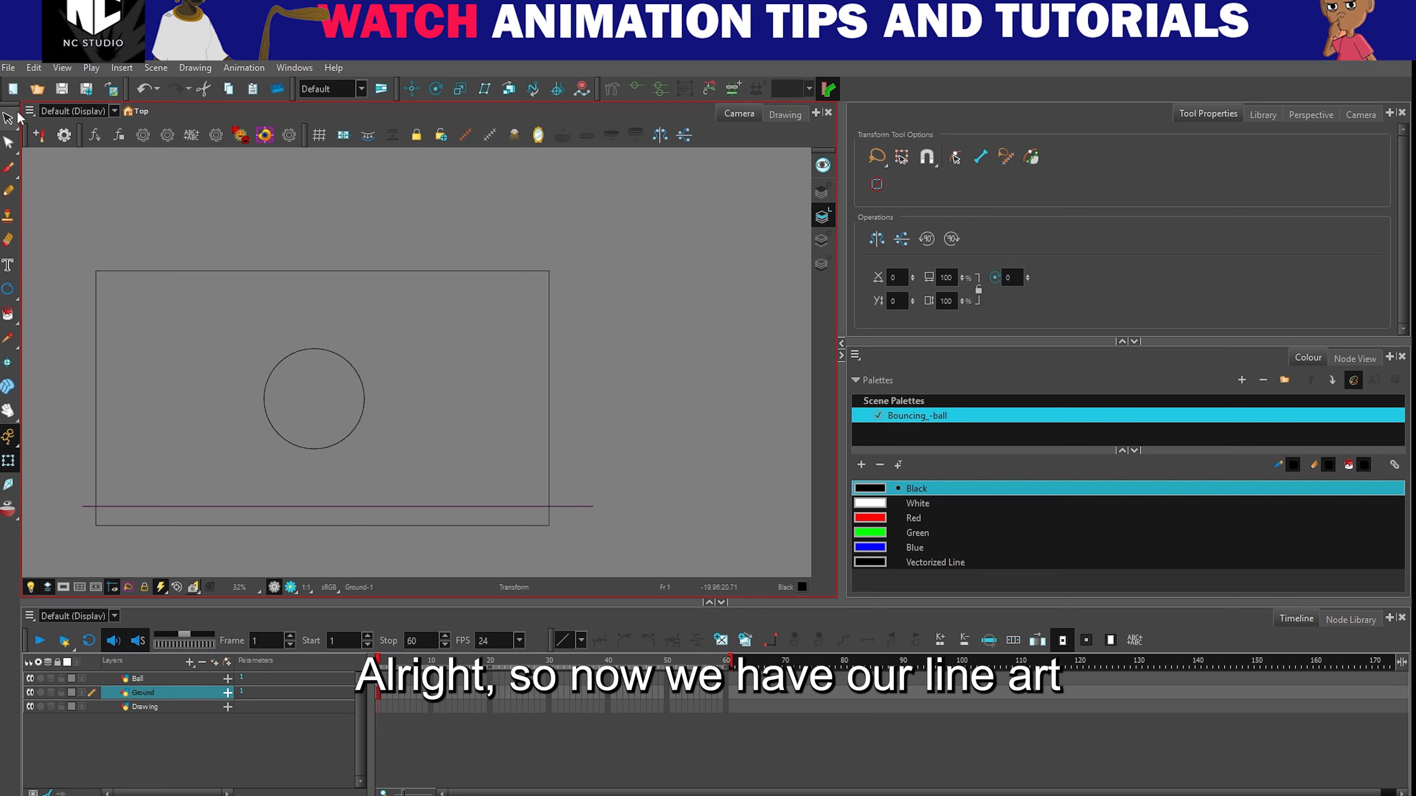
{"action": "left_click", "coordinate": [9, 118]}
{"action": "left_click", "coordinate": [8, 461]}
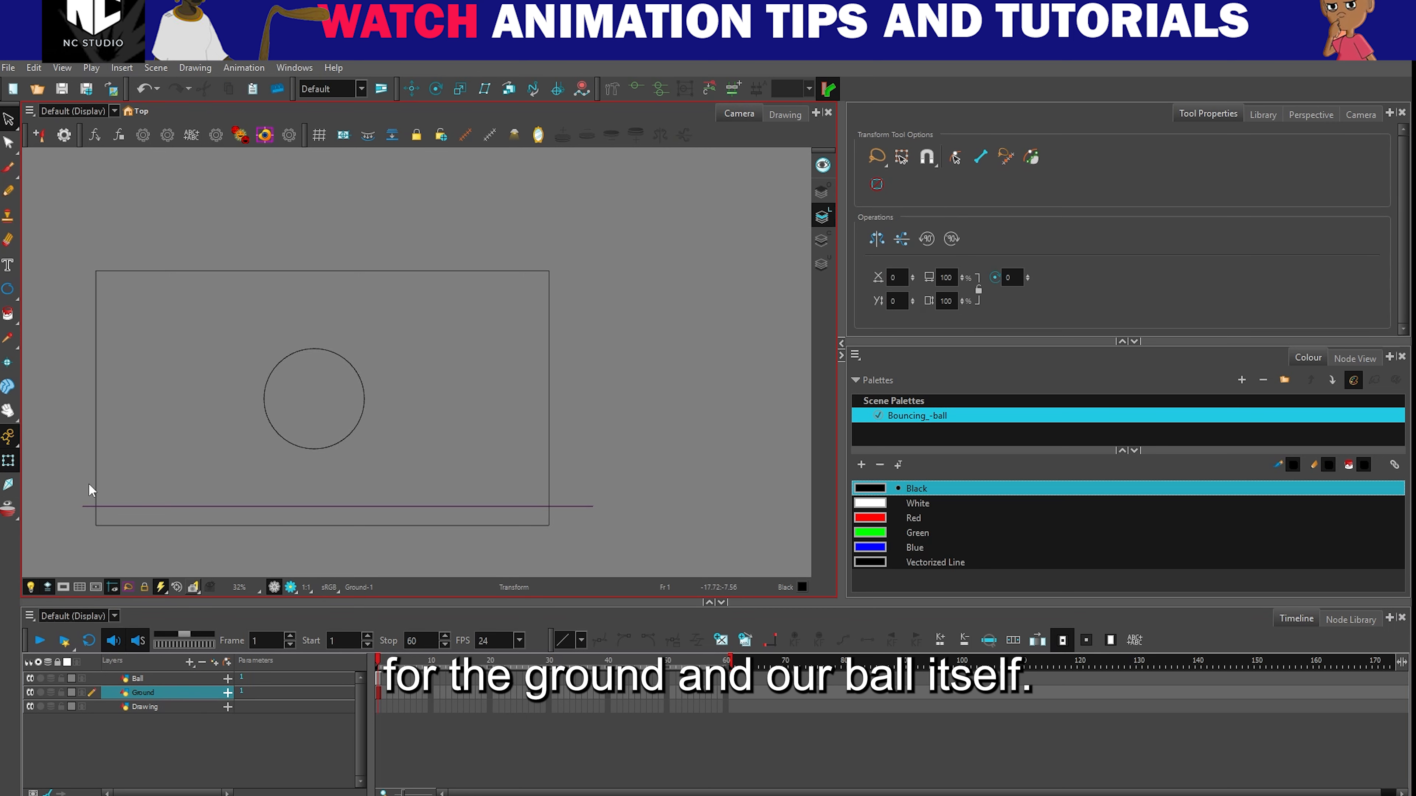
{"action": "left_click", "coordinate": [185, 499]}
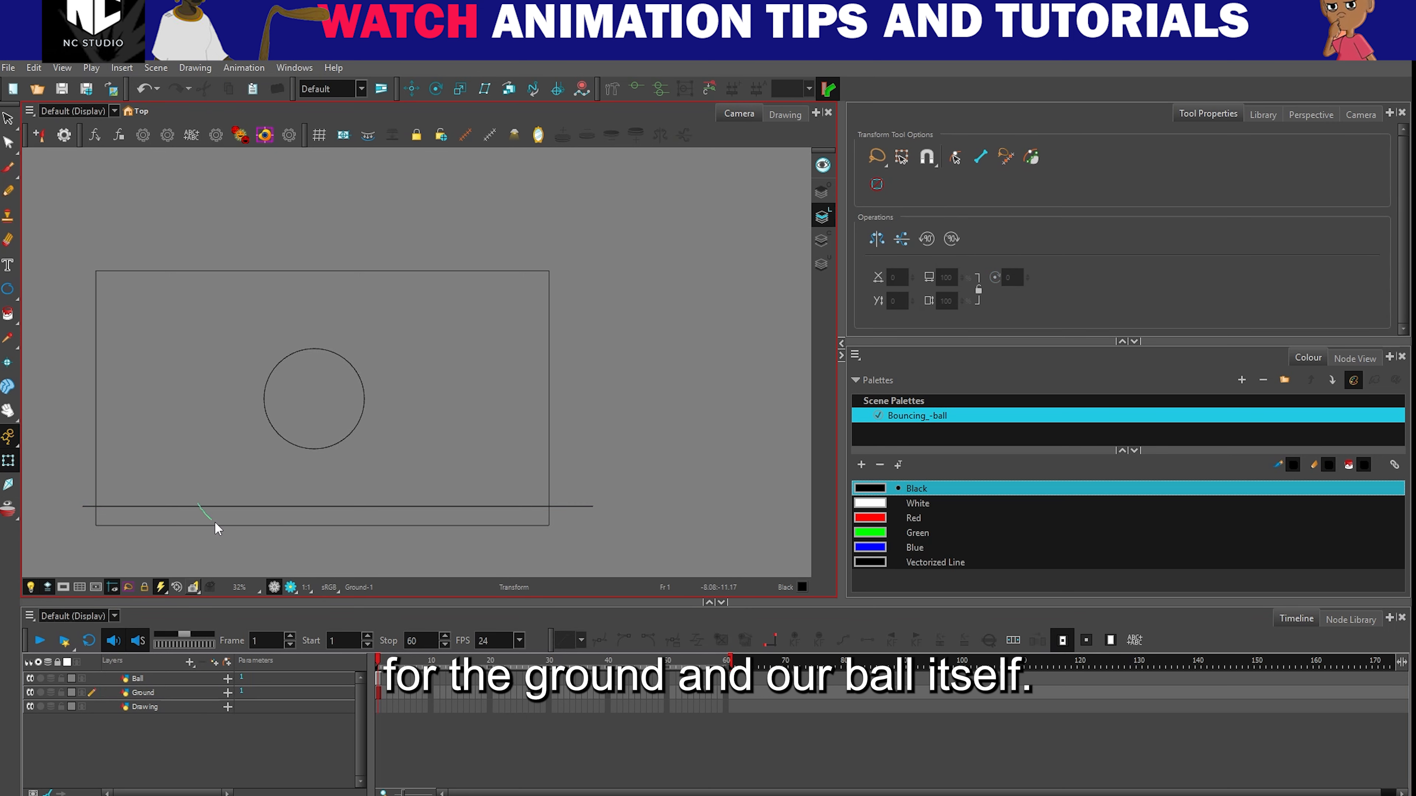
- With the Ball layer active, add a new colour swatch based on Green to the Bouncing_-ball palette
{"action": "left_click", "coordinate": [162, 679]}
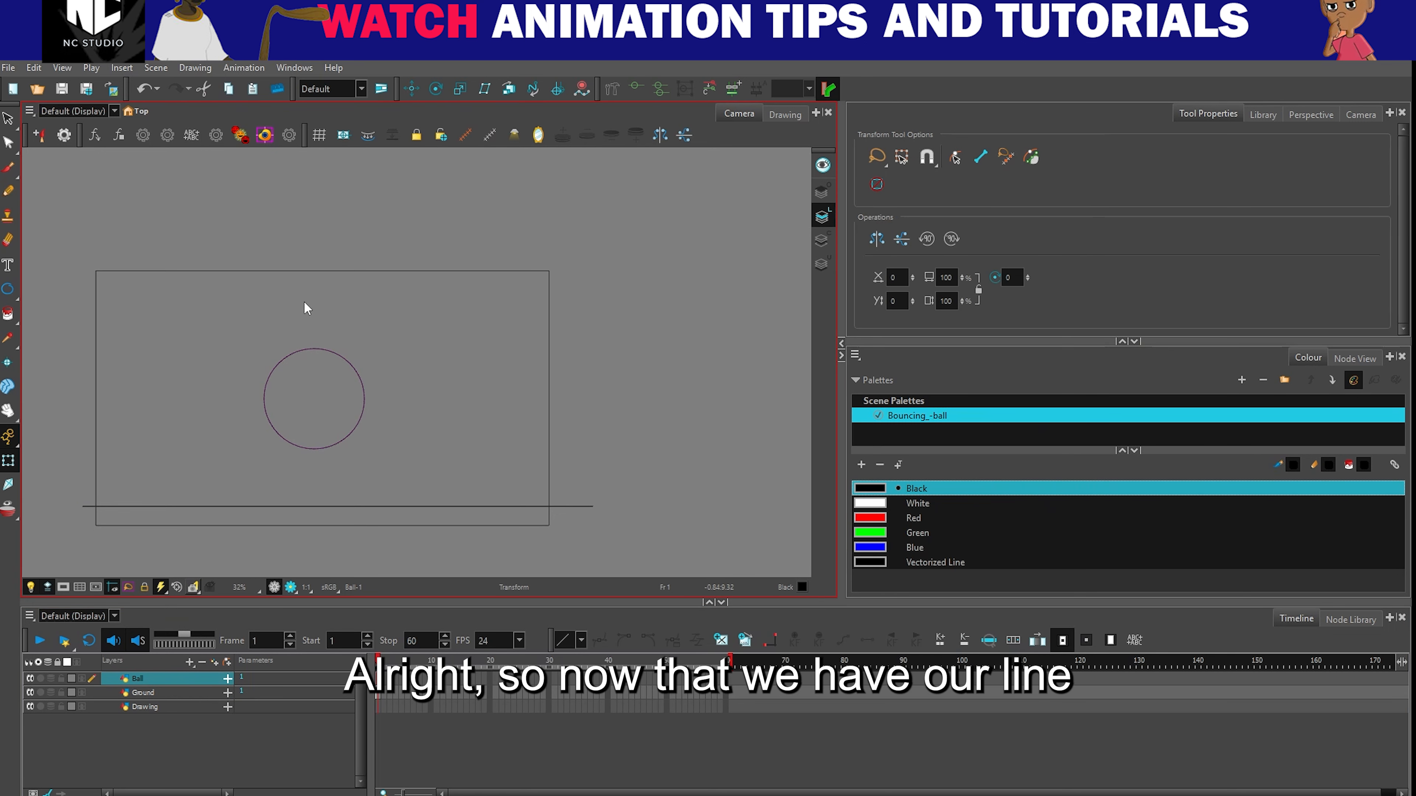
{"action": "left_click", "coordinate": [9, 120]}
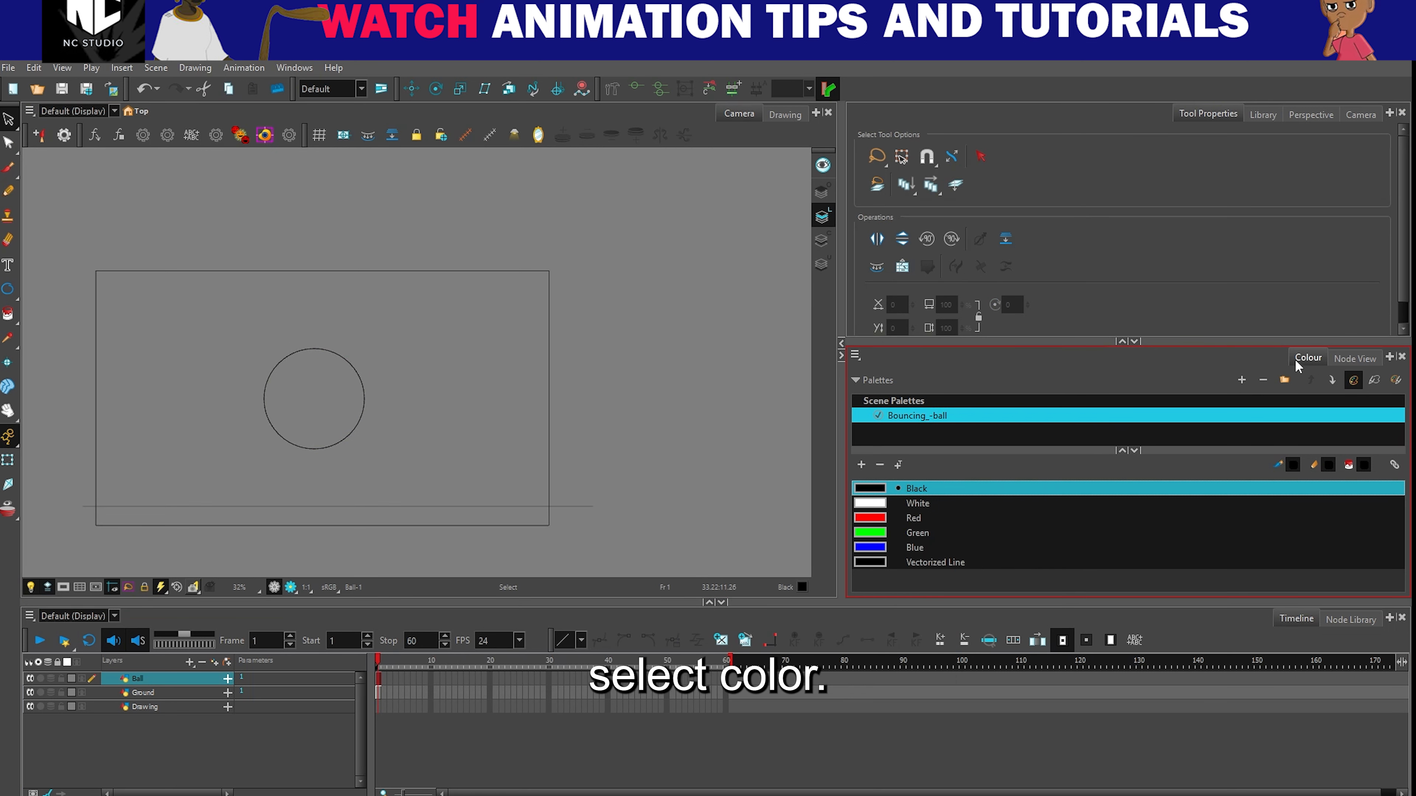
{"action": "left_click", "coordinate": [935, 562]}
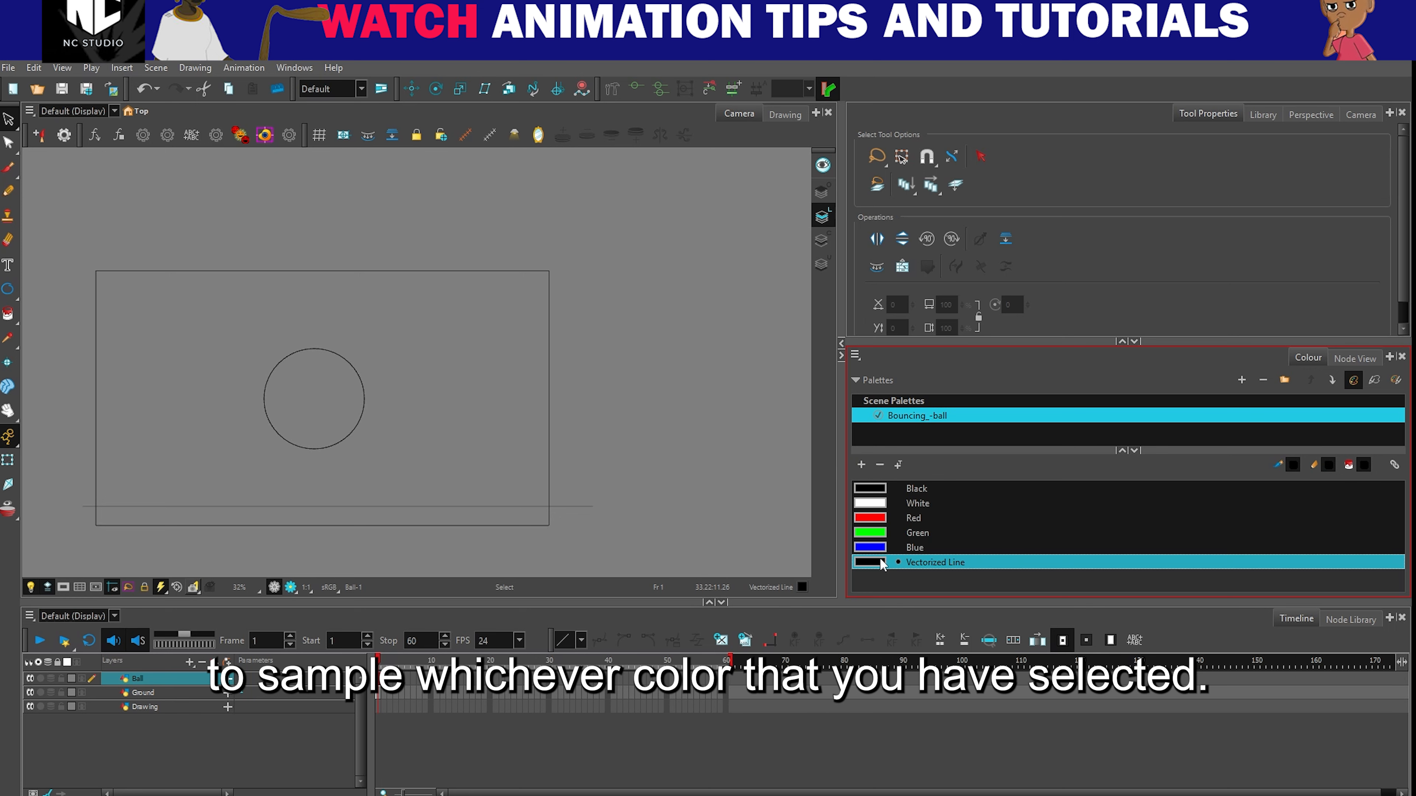
{"action": "left_click", "coordinate": [878, 534]}
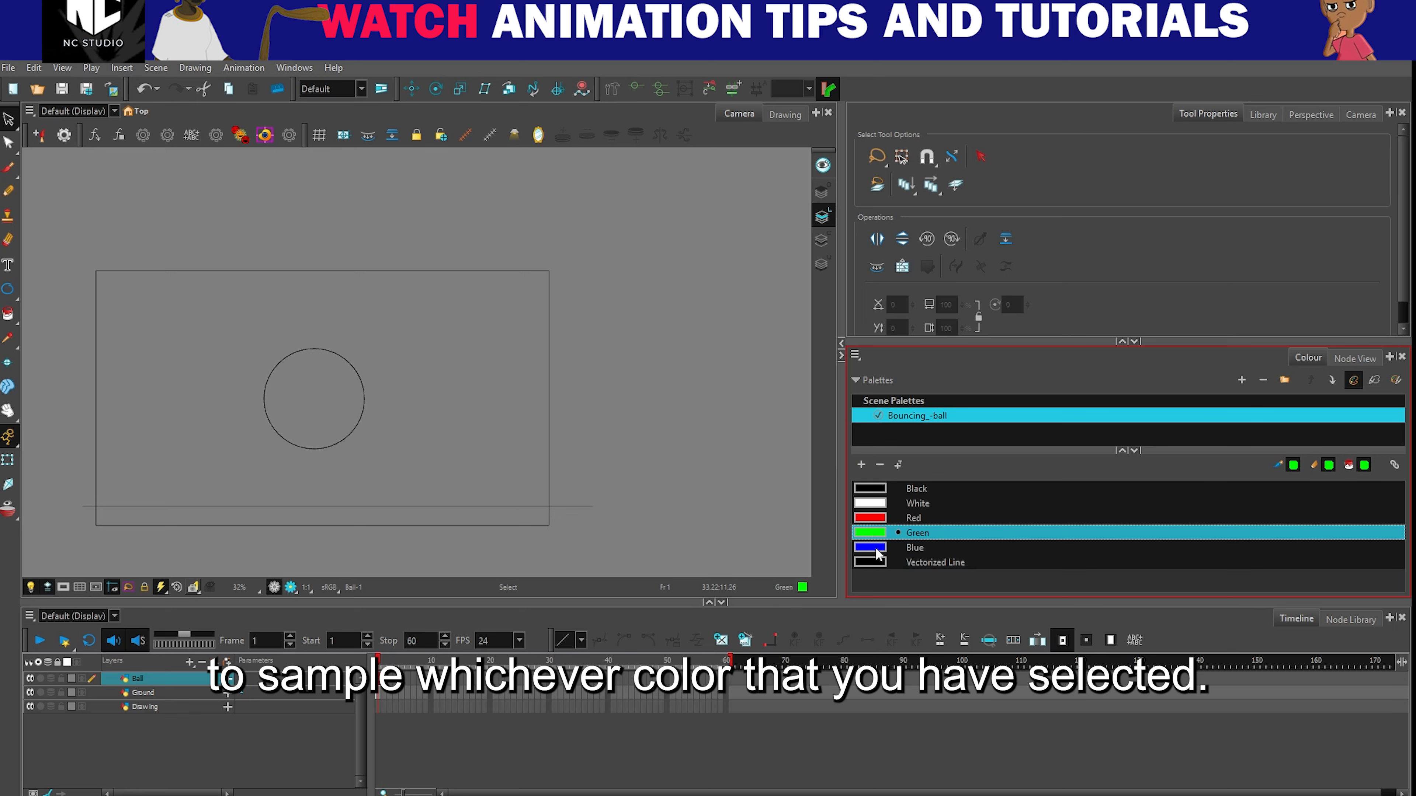
{"action": "left_click", "coordinate": [861, 463]}
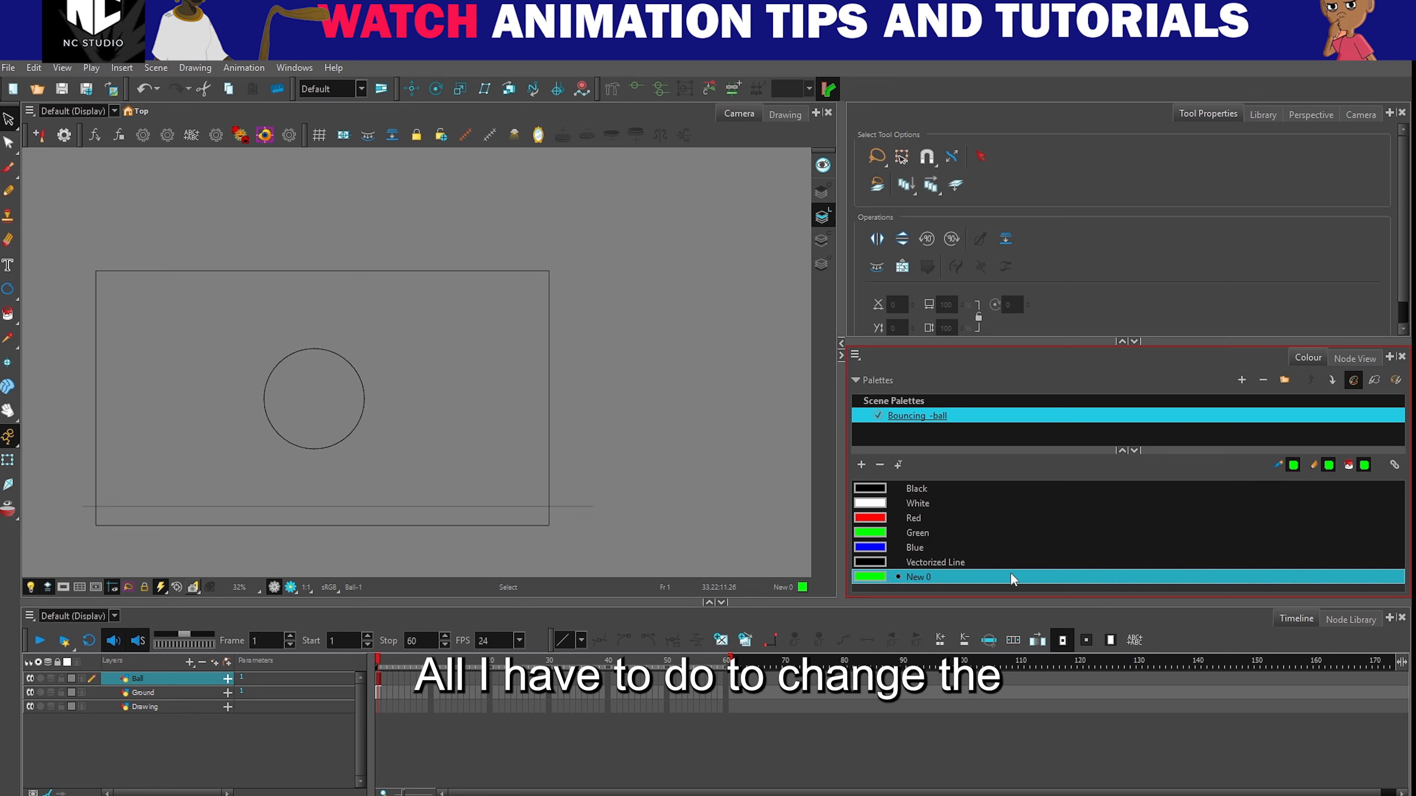
- Recolour the new swatch to orange (R 251, G 134, B 54) and name it Ball
{"action": "double_click", "coordinate": [870, 576]}
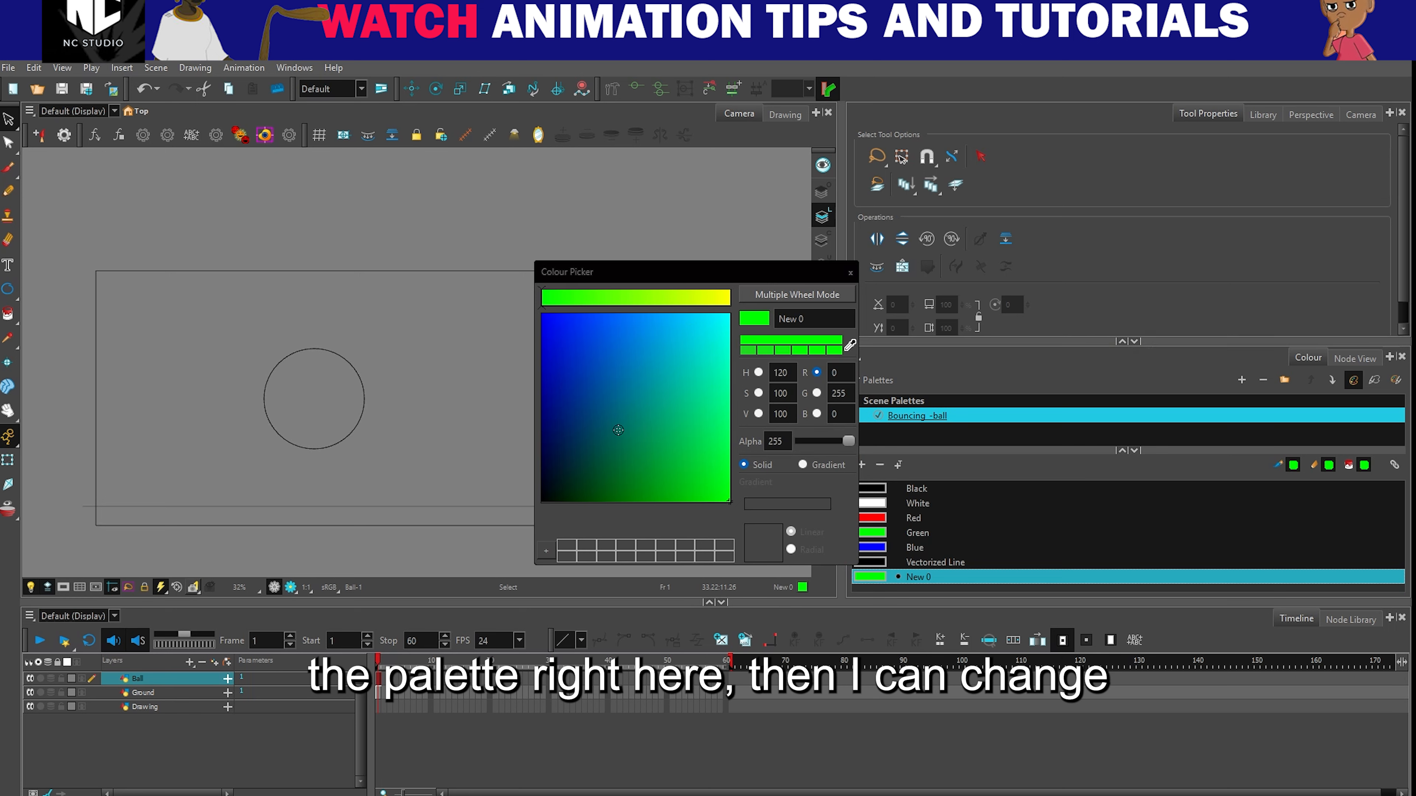
{"action": "left_click", "coordinate": [710, 333]}
{"action": "left_click", "coordinate": [612, 340]}
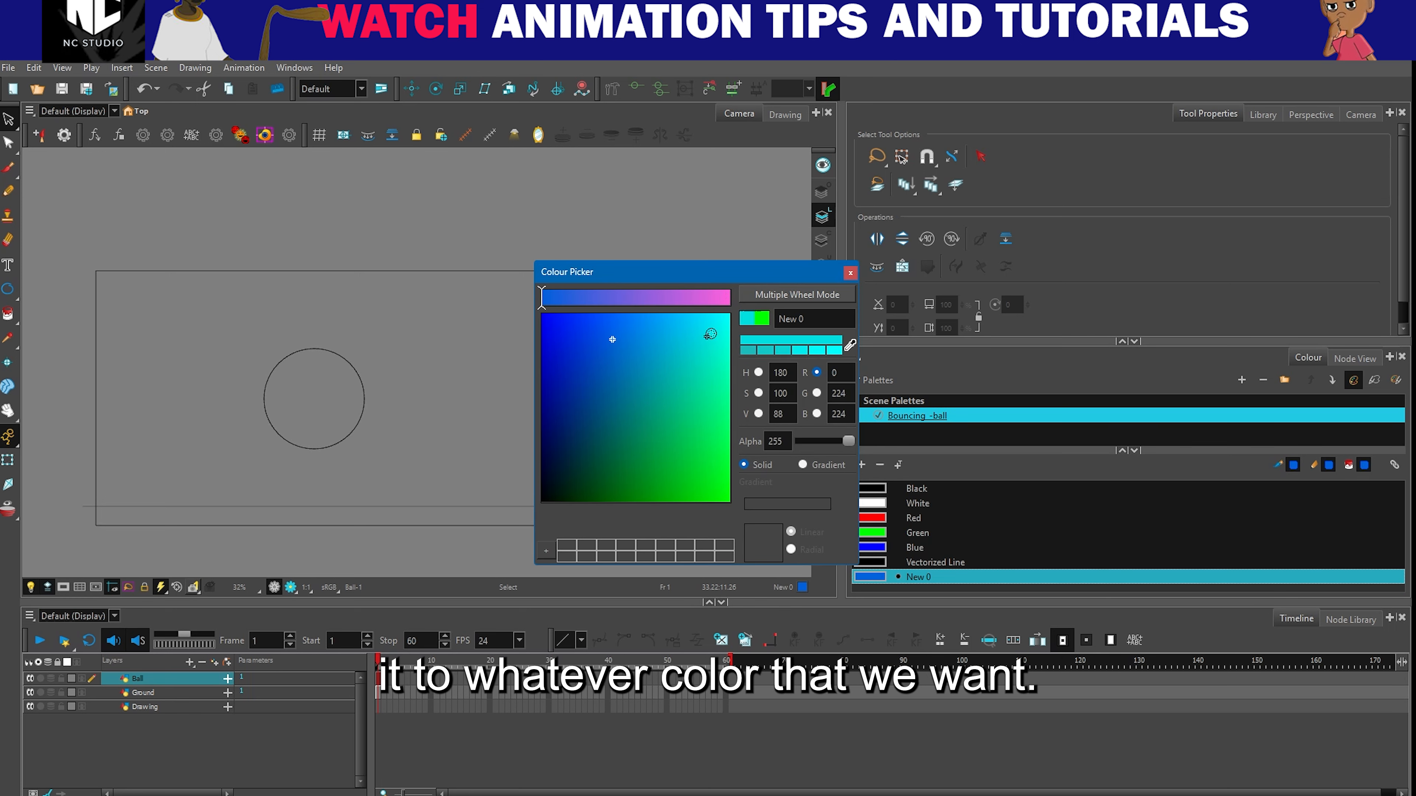
{"action": "left_click", "coordinate": [640, 461]}
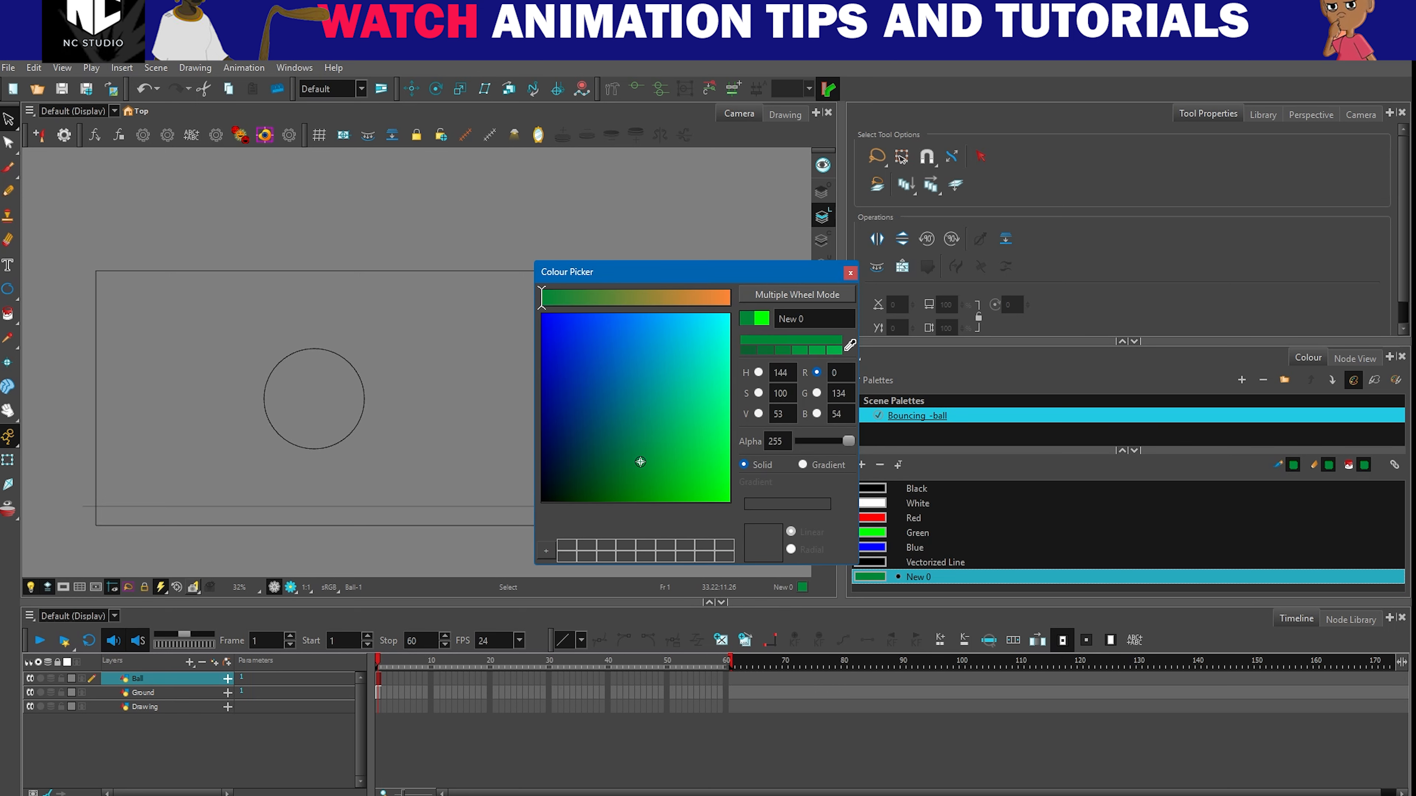
{"action": "left_click", "coordinate": [726, 302]}
{"action": "left_click_drag", "start_coordinate": [843, 319], "coordinate": [718, 295]}
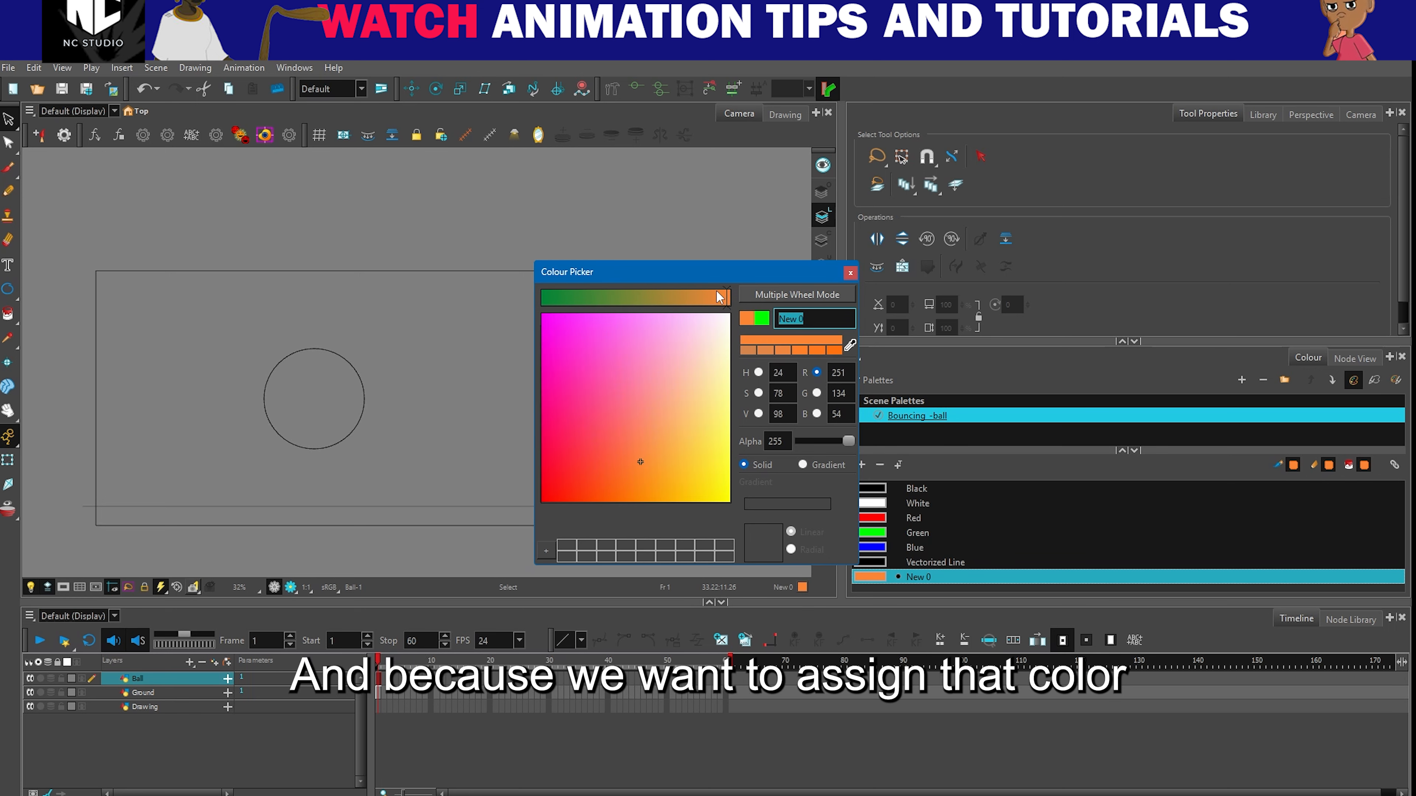
{"action": "type", "text": "B"}
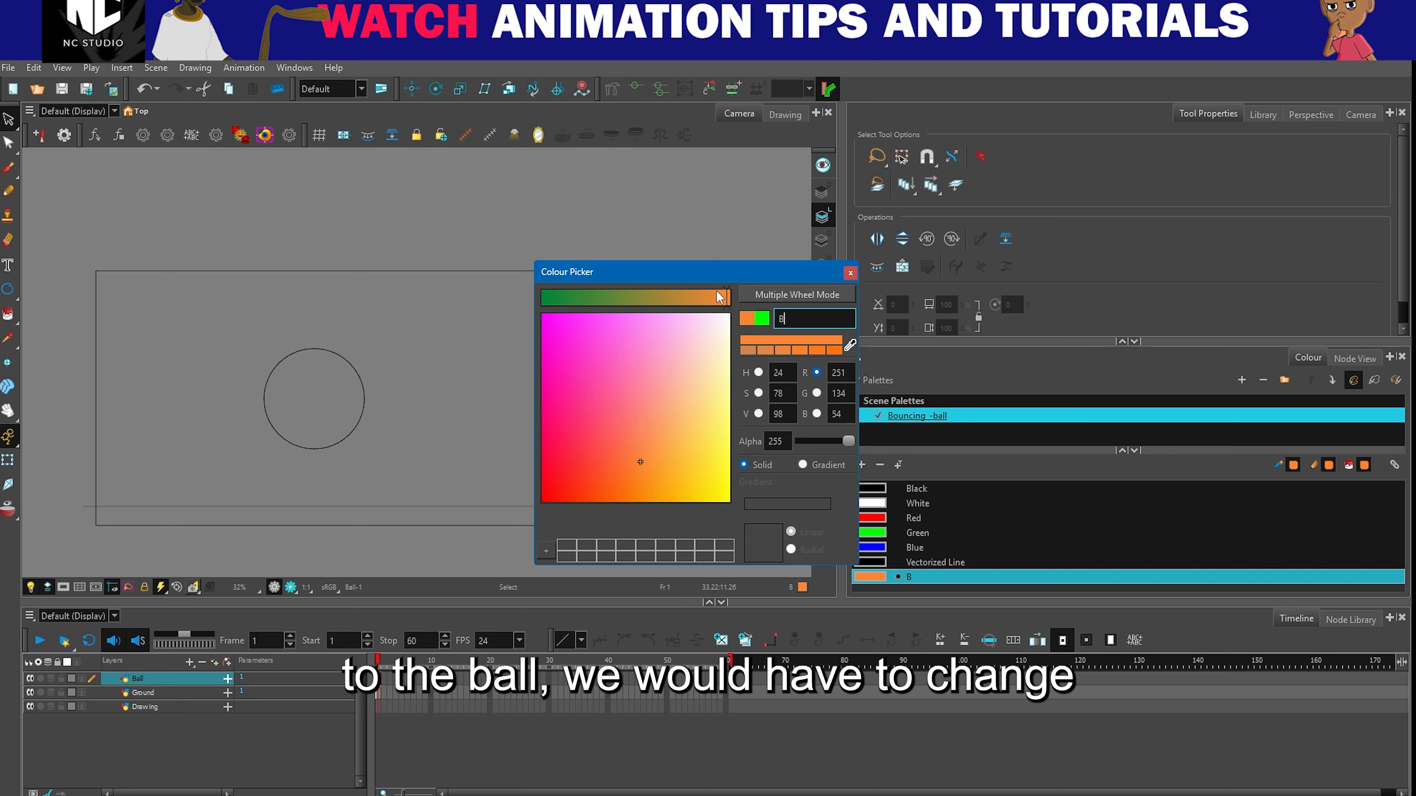
{"action": "type", "text": "all"}
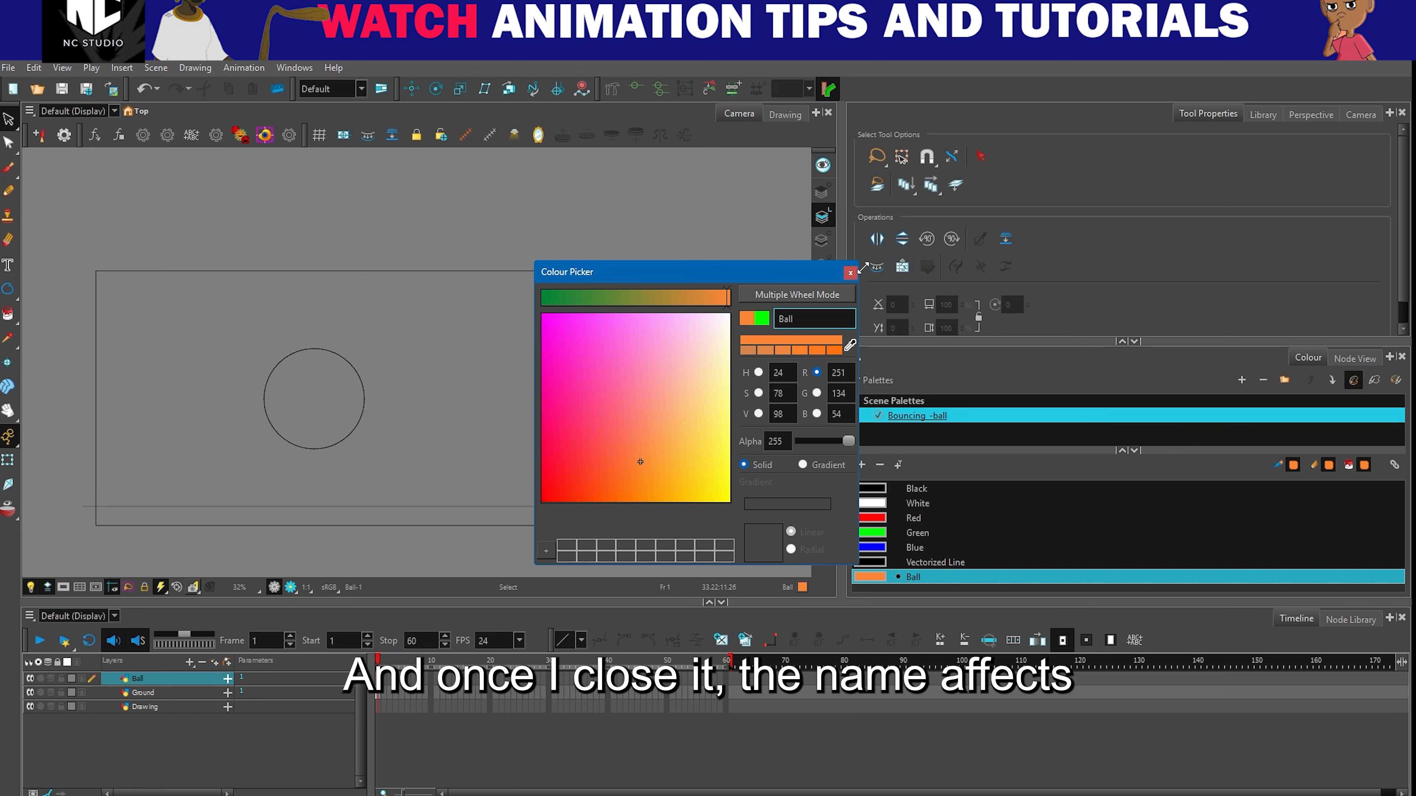
{"action": "left_click", "coordinate": [850, 273]}
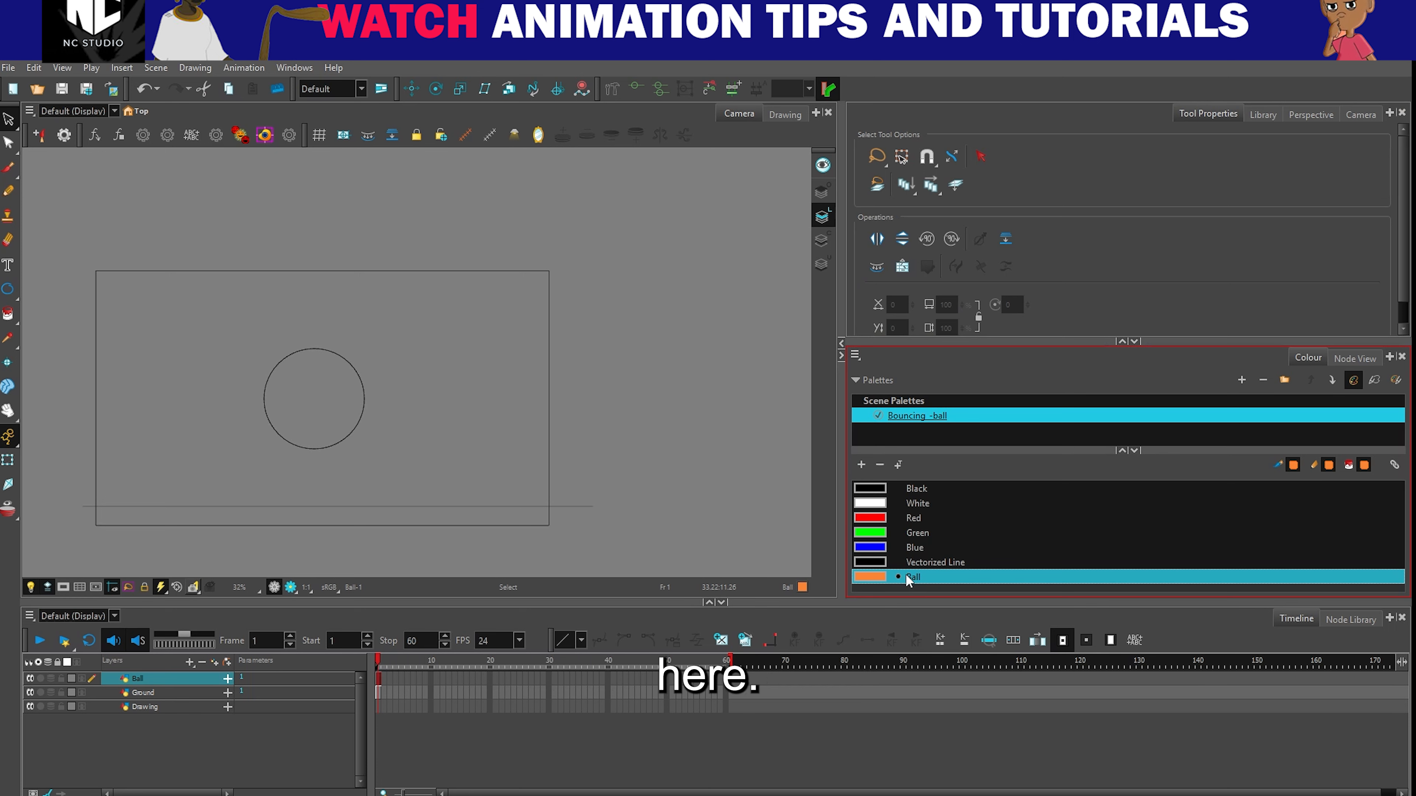
- Add another swatch to the Bouncing_-ball palette, name it Ground and give it a dark earthy brown colour
{"action": "left_click", "coordinate": [861, 465]}
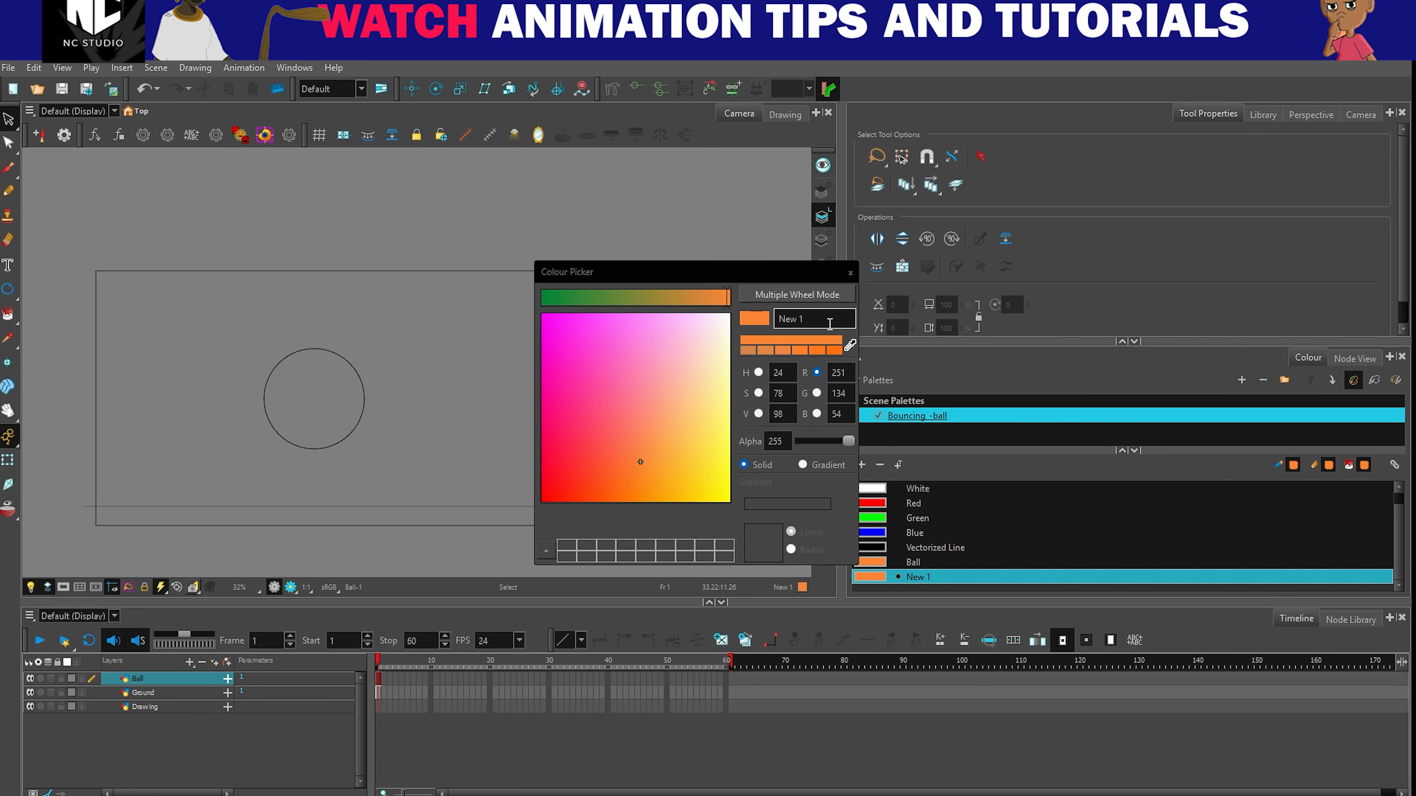
{"action": "left_click_drag", "start_coordinate": [828, 317], "coordinate": [746, 318]}
{"action": "type", "text": "Ground"}
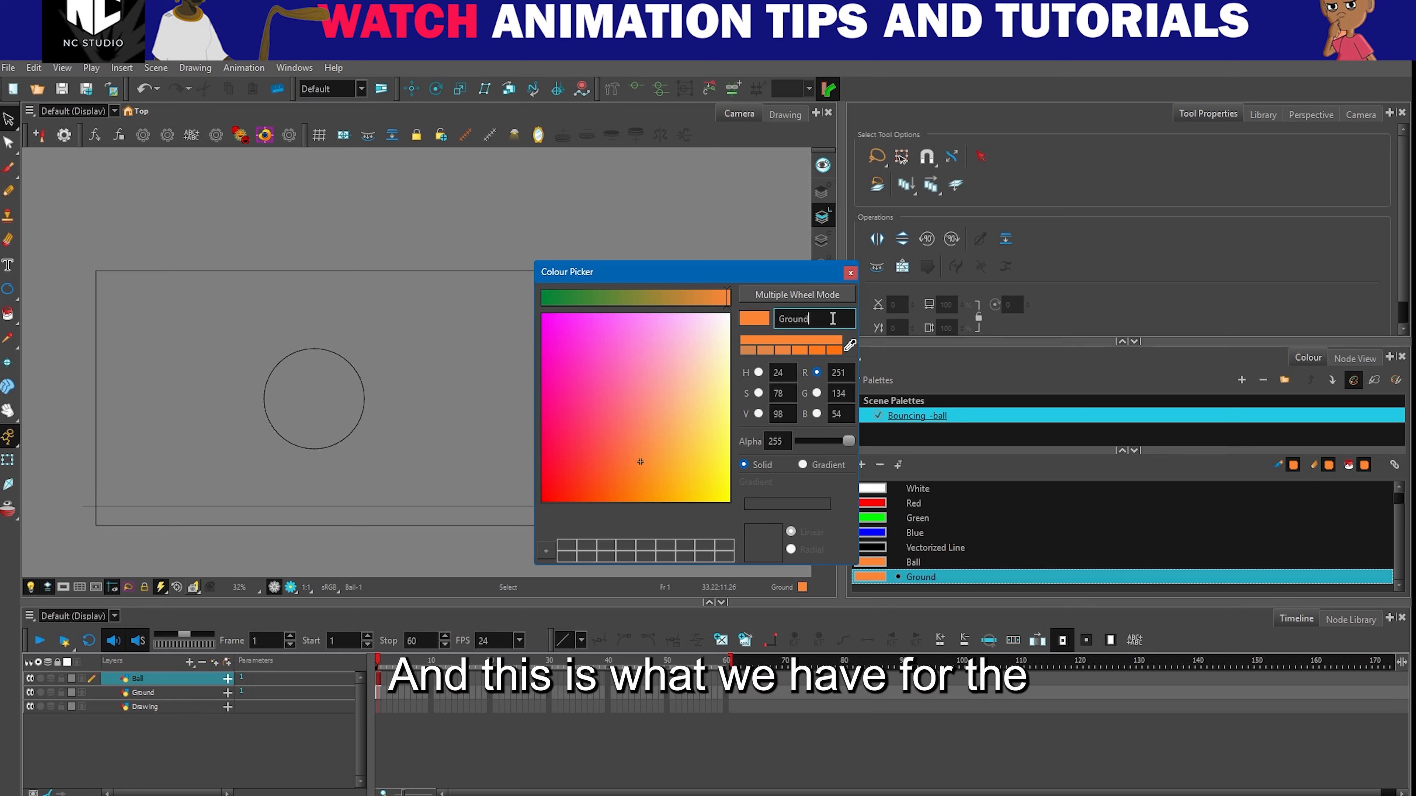
{"action": "left_click", "coordinate": [675, 298]}
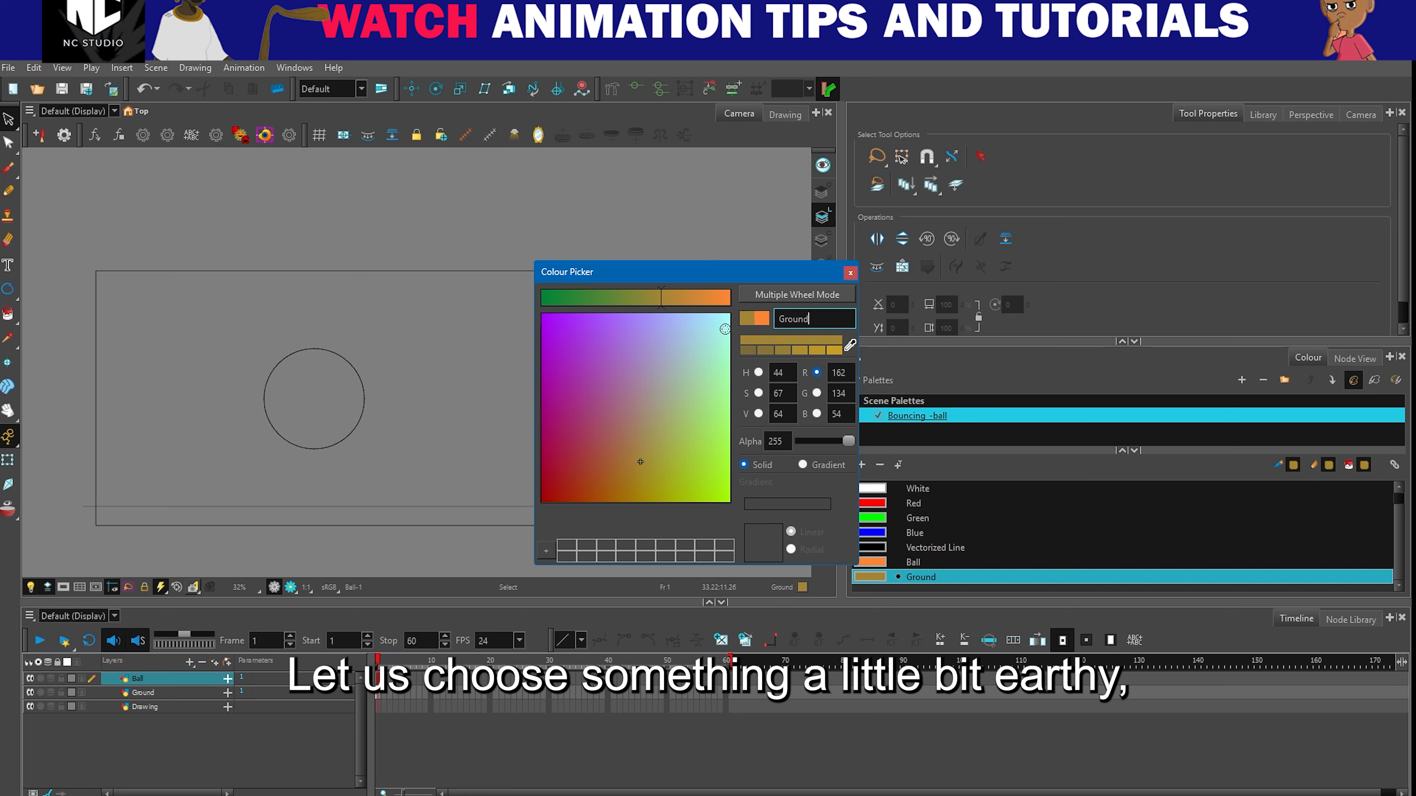
{"action": "left_click", "coordinate": [748, 350]}
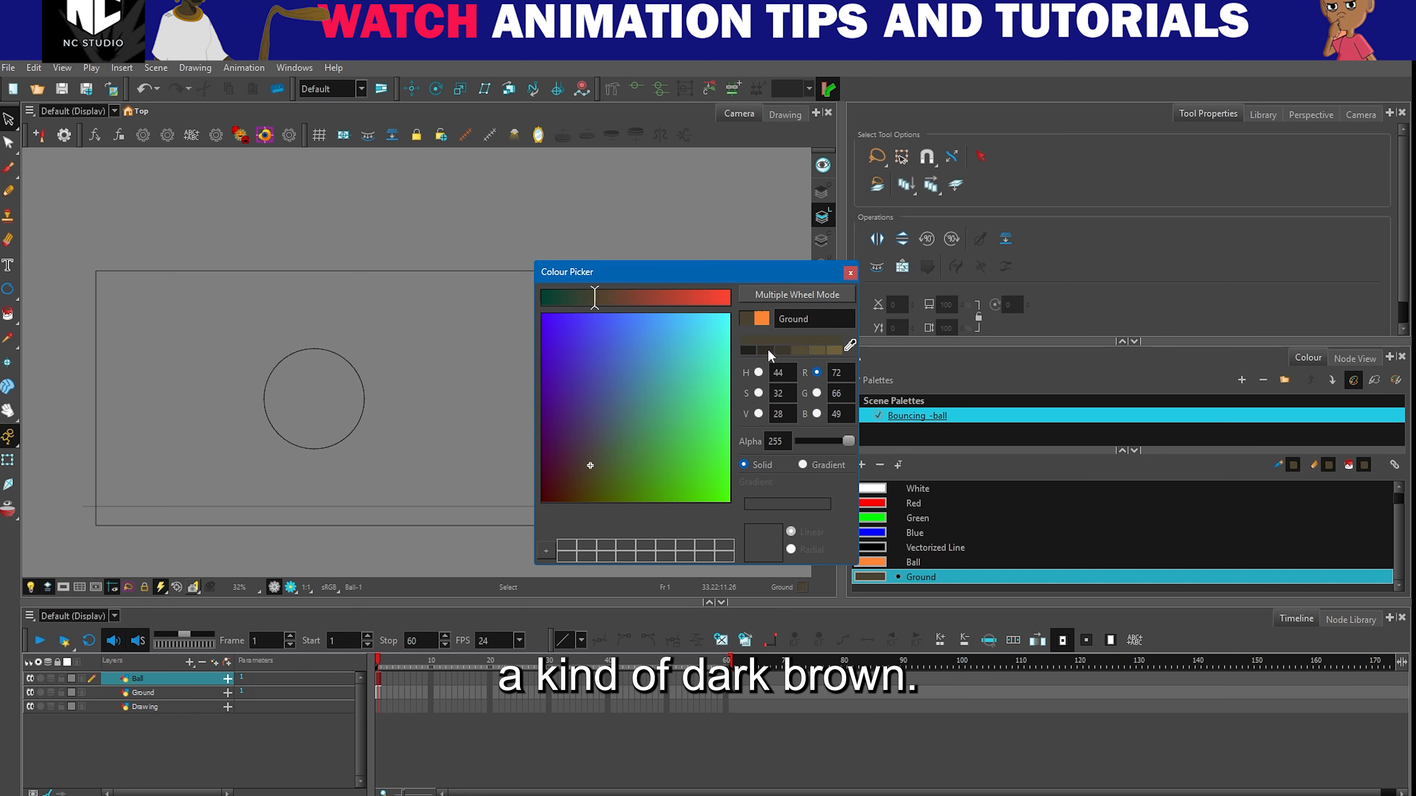
{"action": "left_click", "coordinate": [850, 272]}
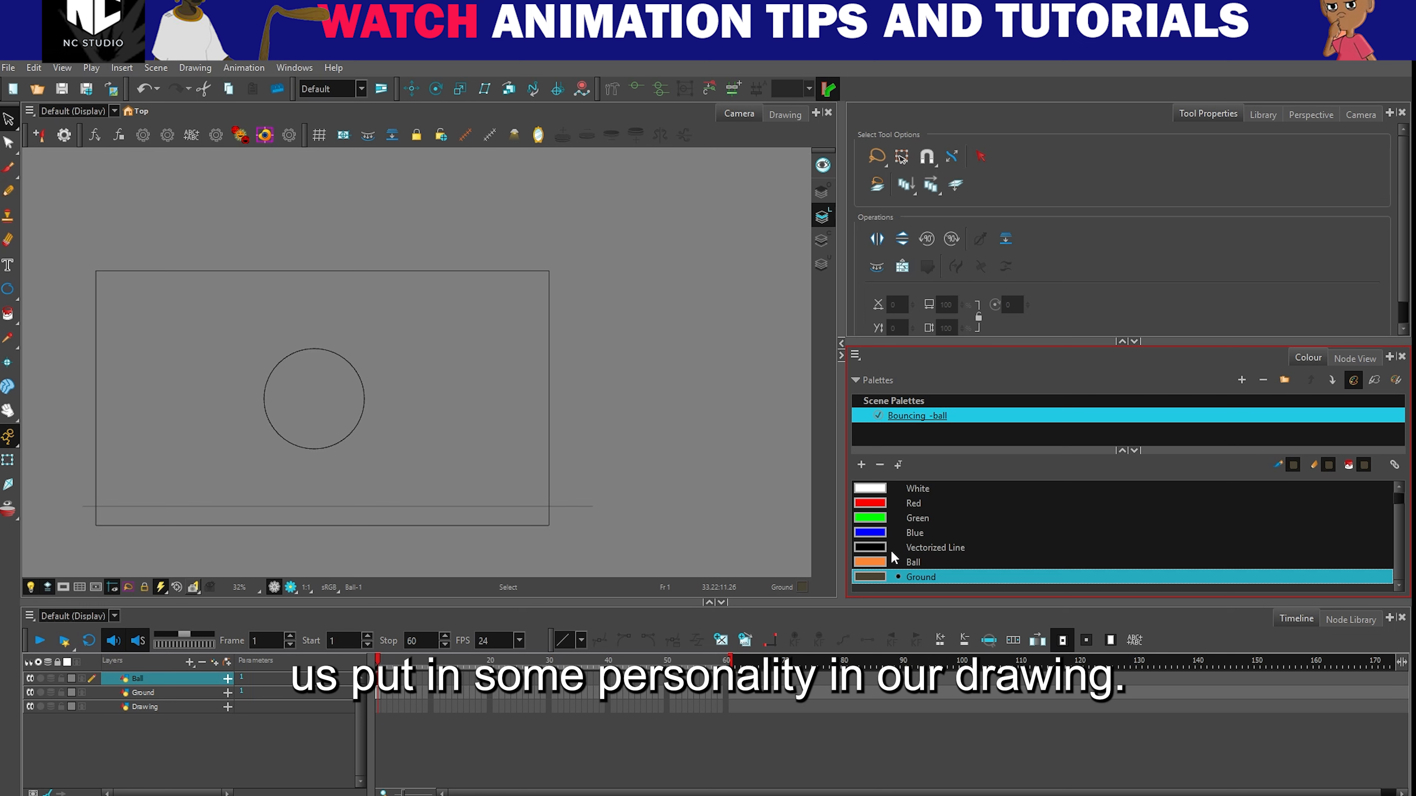
- Fill the circle on the Ball layer with the orange Ball colour using the Paint tool
{"action": "left_click", "coordinate": [871, 560]}
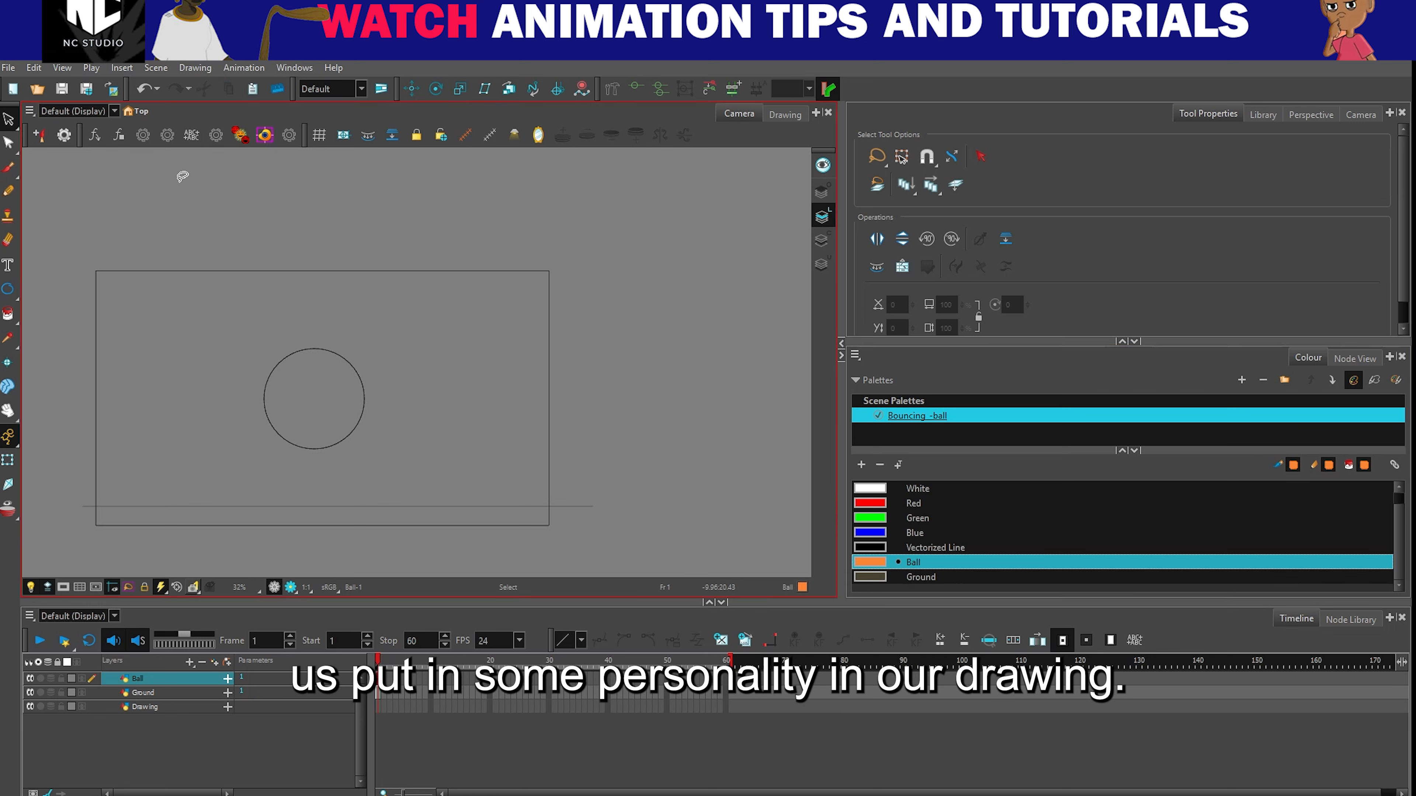
{"action": "left_click", "coordinate": [138, 677]}
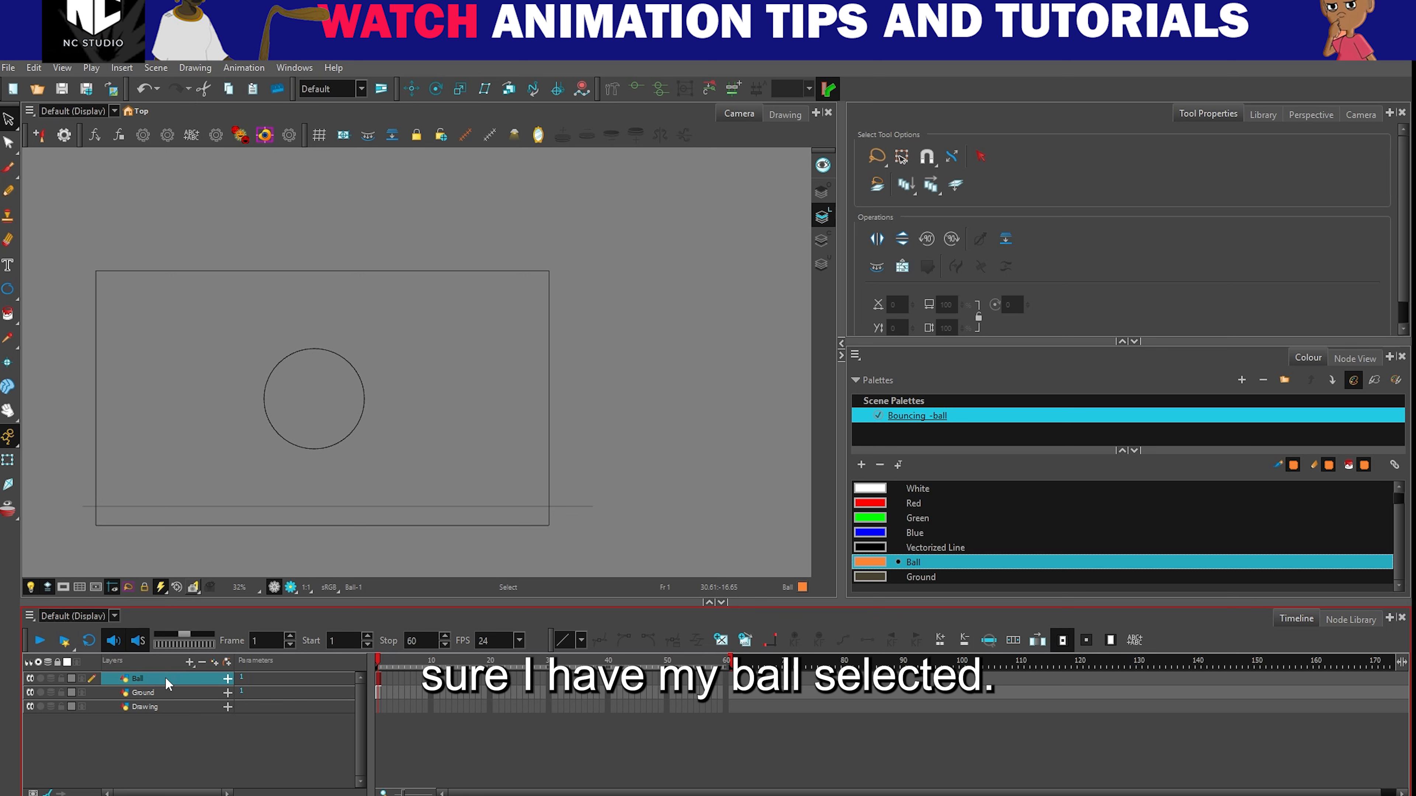
{"action": "left_click", "coordinate": [11, 315]}
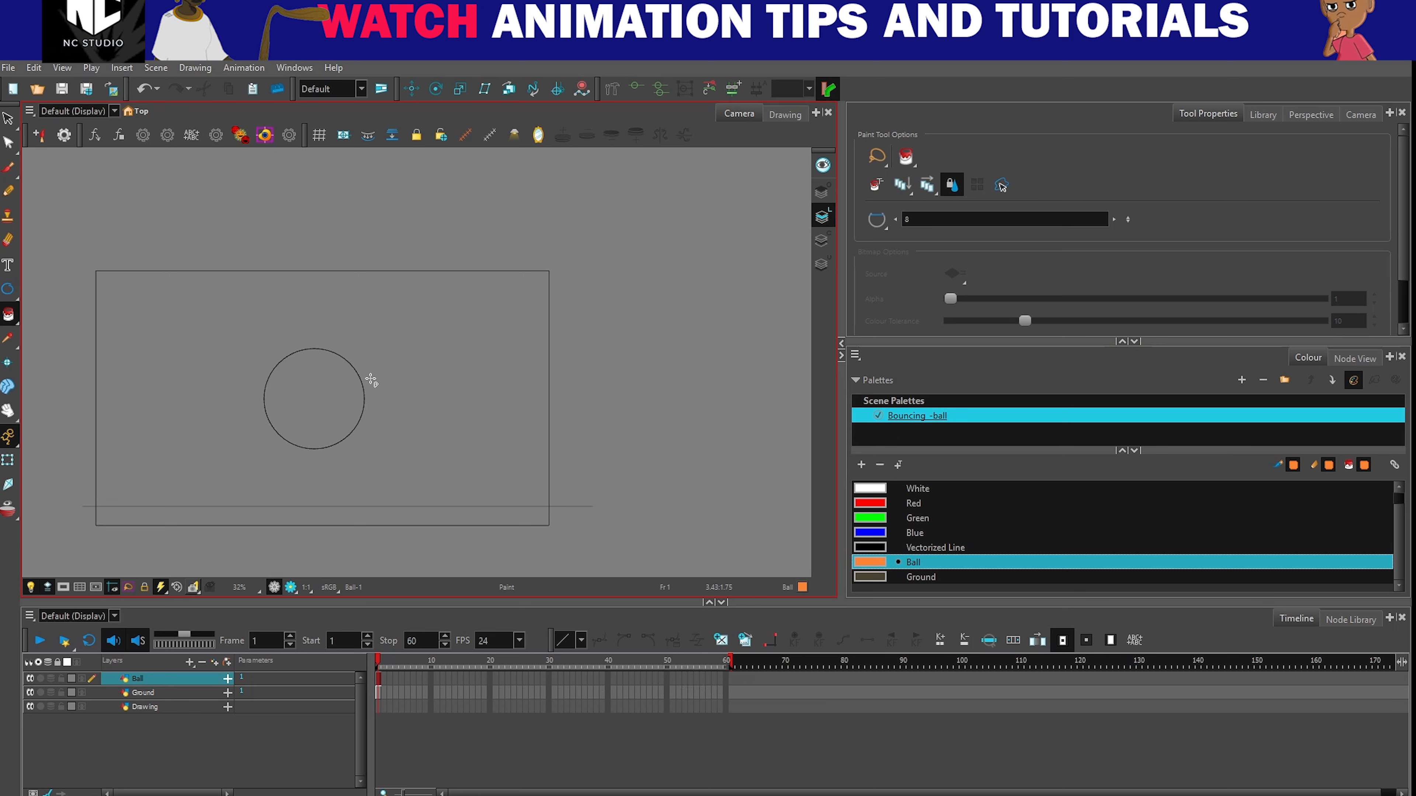
{"action": "left_click", "coordinate": [321, 396]}
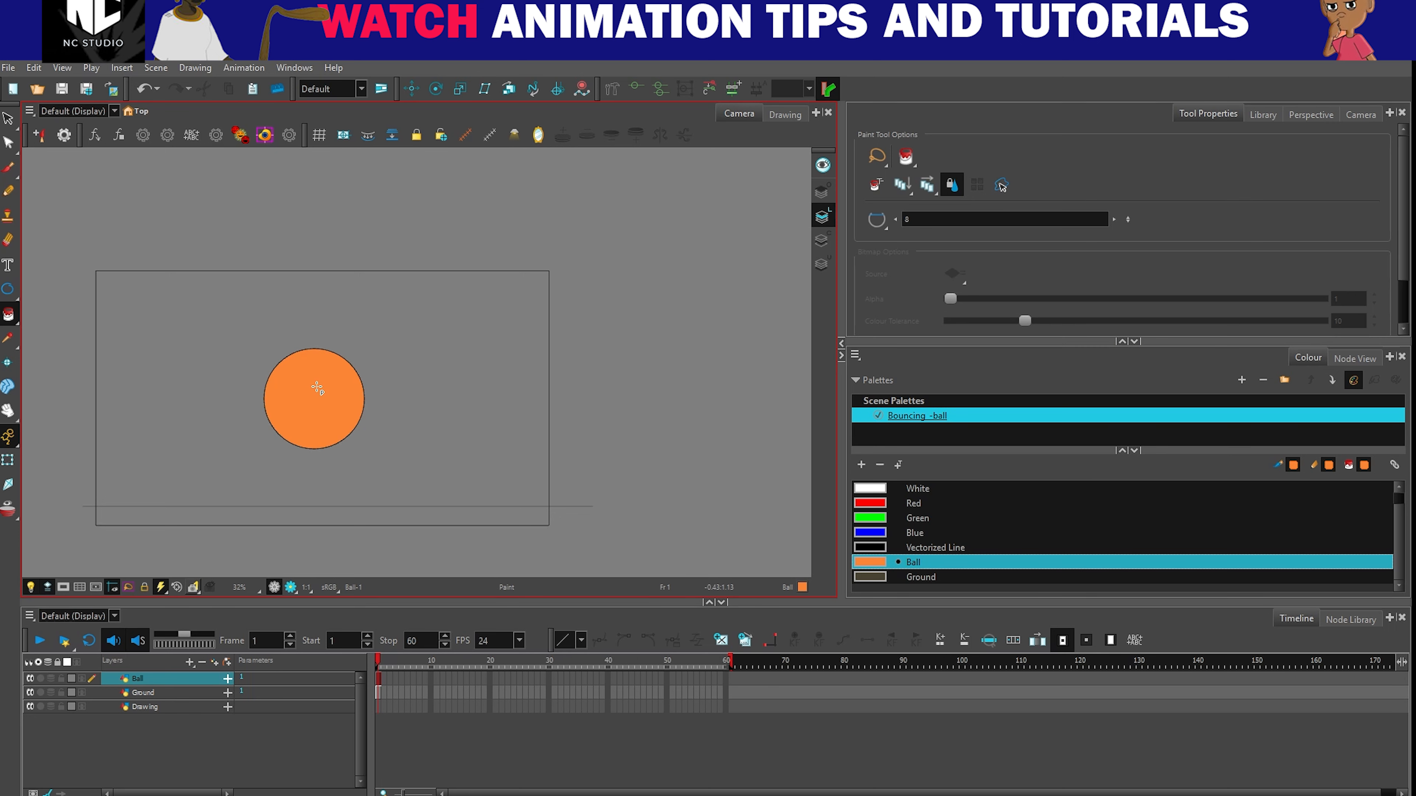
- Examine the filled ball and the ground line on the canvas with the Transform tool
{"action": "left_click", "coordinate": [4, 461]}
{"action": "scroll", "coordinate": [294, 356], "scroll_direction": "up", "scroll_amount": 4}
{"action": "scroll", "coordinate": [294, 356], "scroll_direction": "down", "scroll_amount": 2}
{"action": "scroll", "coordinate": [294, 355], "scroll_direction": "up", "scroll_amount": 3}
{"action": "scroll", "coordinate": [294, 356], "scroll_direction": "down", "scroll_amount": 3}
{"action": "scroll", "coordinate": [295, 356], "scroll_direction": "down", "scroll_amount": 2}
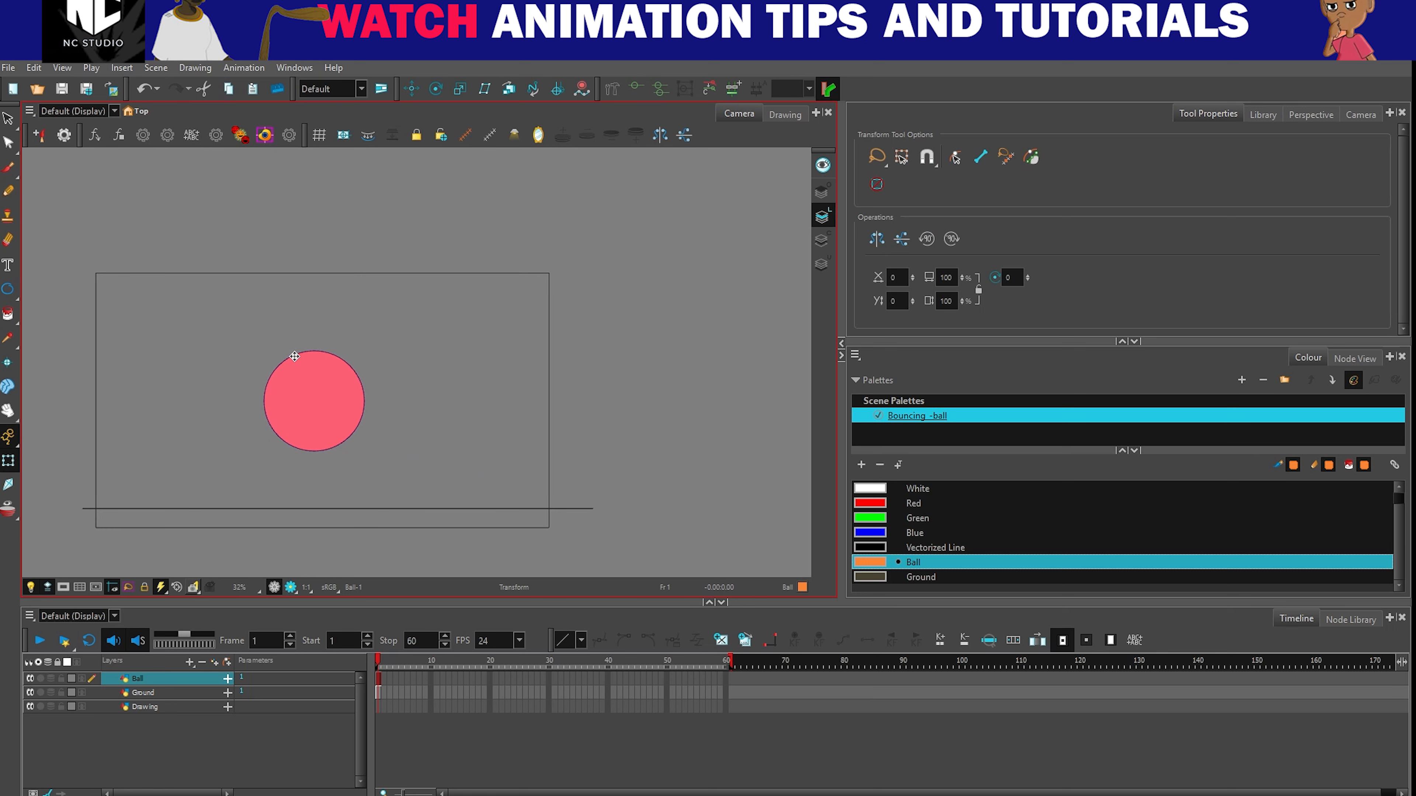
{"action": "left_click", "coordinate": [656, 366]}
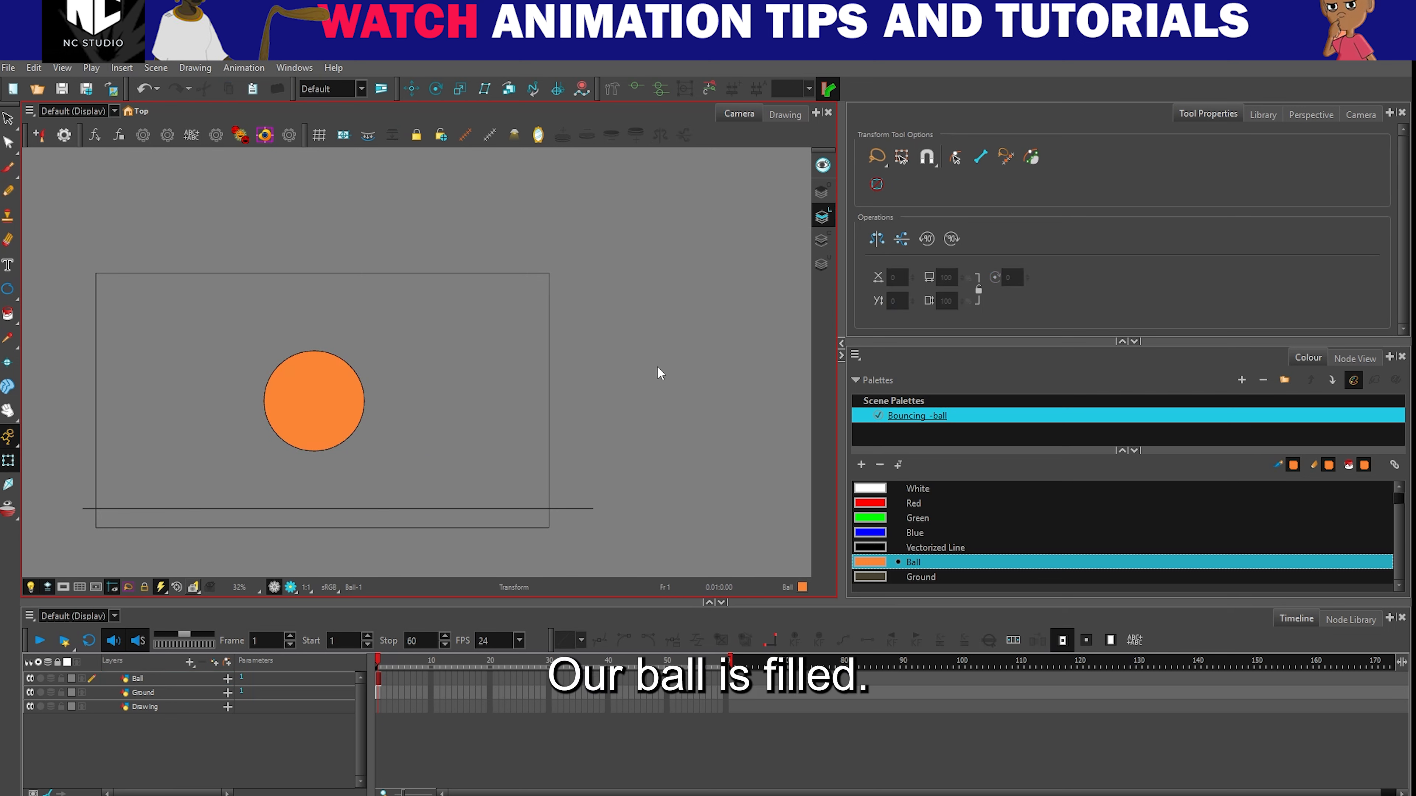
{"action": "scroll", "coordinate": [658, 365], "scroll_direction": "down", "scroll_amount": 2}
{"action": "scroll", "coordinate": [657, 365], "scroll_direction": "up", "scroll_amount": 2}
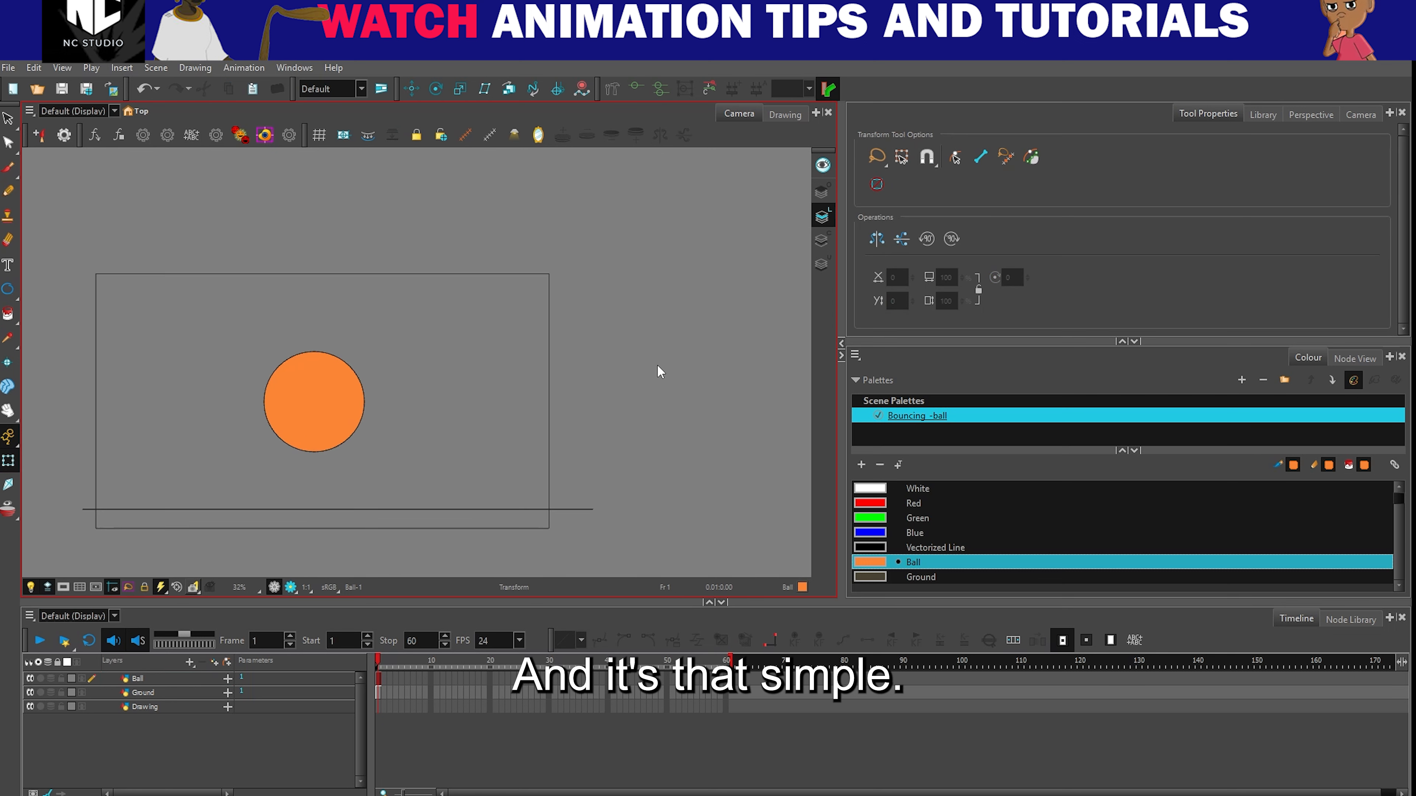
{"action": "scroll", "coordinate": [657, 364], "scroll_direction": "down", "scroll_amount": 2}
{"action": "scroll", "coordinate": [332, 412], "scroll_direction": "up", "scroll_amount": 2}
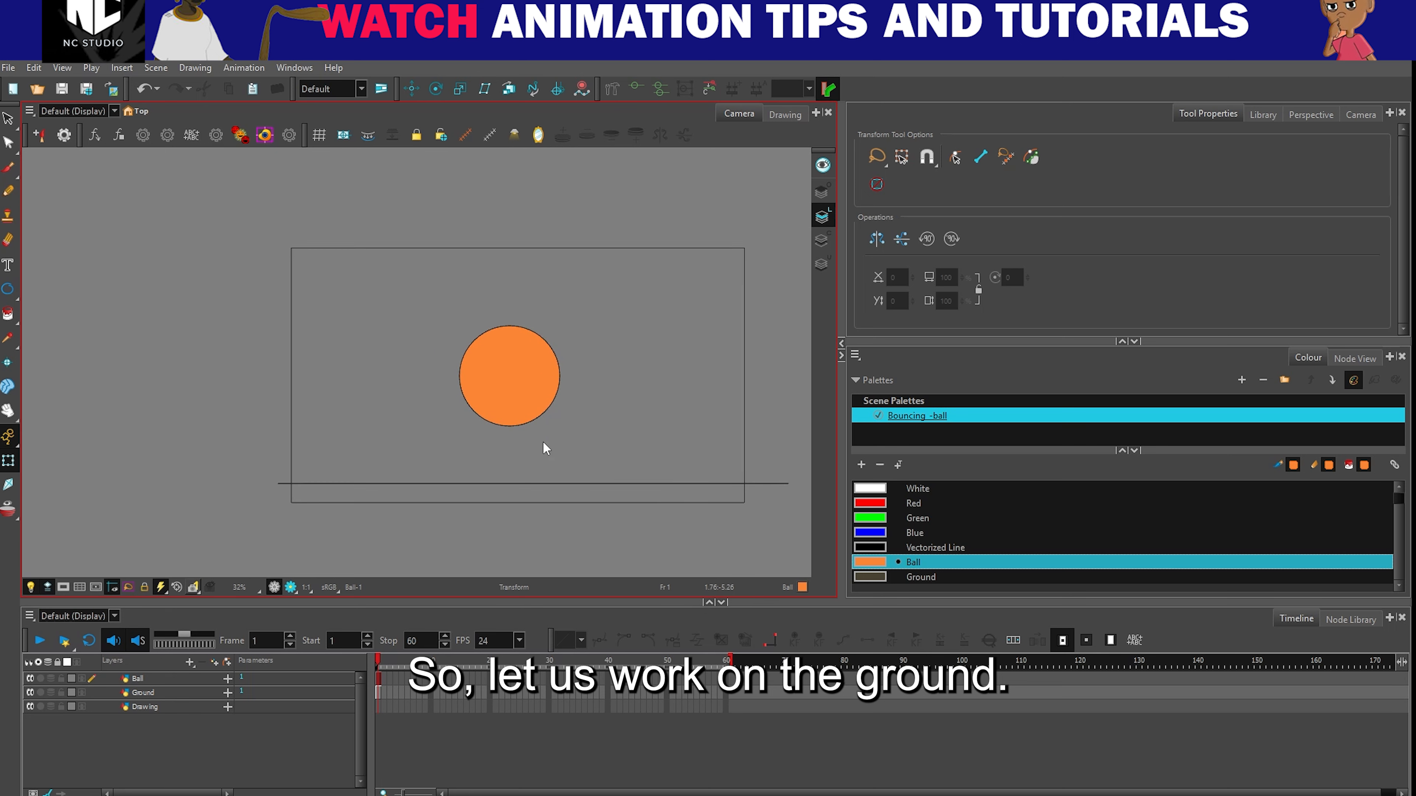
- Delete the flat ground line from the Ground layer
{"action": "left_click", "coordinate": [143, 692]}
{"action": "scroll", "coordinate": [474, 456], "scroll_direction": "down", "scroll_amount": 2}
{"action": "left_click_drag", "start_coordinate": [595, 454], "coordinate": [602, 456]}
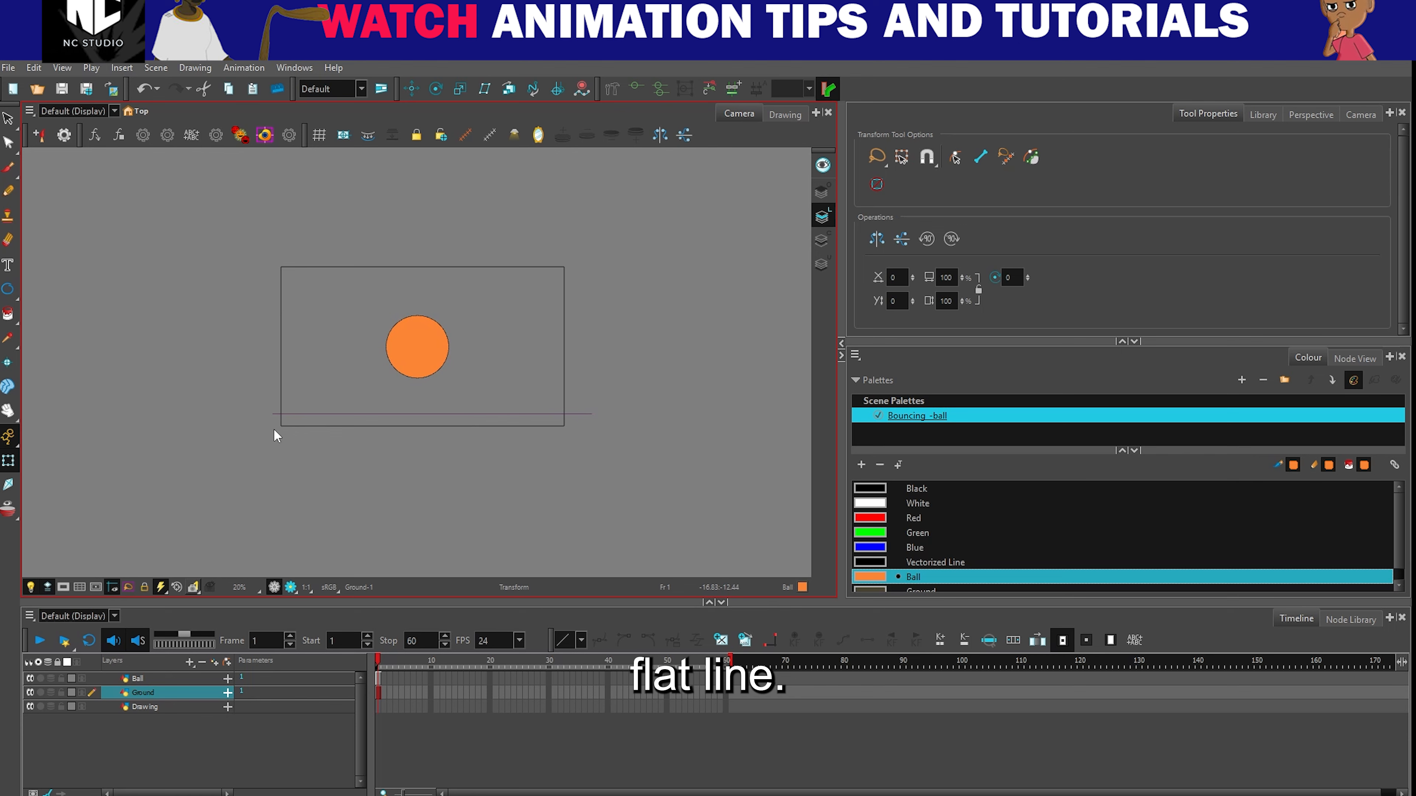
{"action": "scroll", "coordinate": [429, 413], "scroll_direction": "up", "scroll_amount": 3}
{"action": "scroll", "coordinate": [557, 412], "scroll_direction": "down", "scroll_amount": 2}
{"action": "left_click_drag", "start_coordinate": [569, 427], "coordinate": [527, 440]}
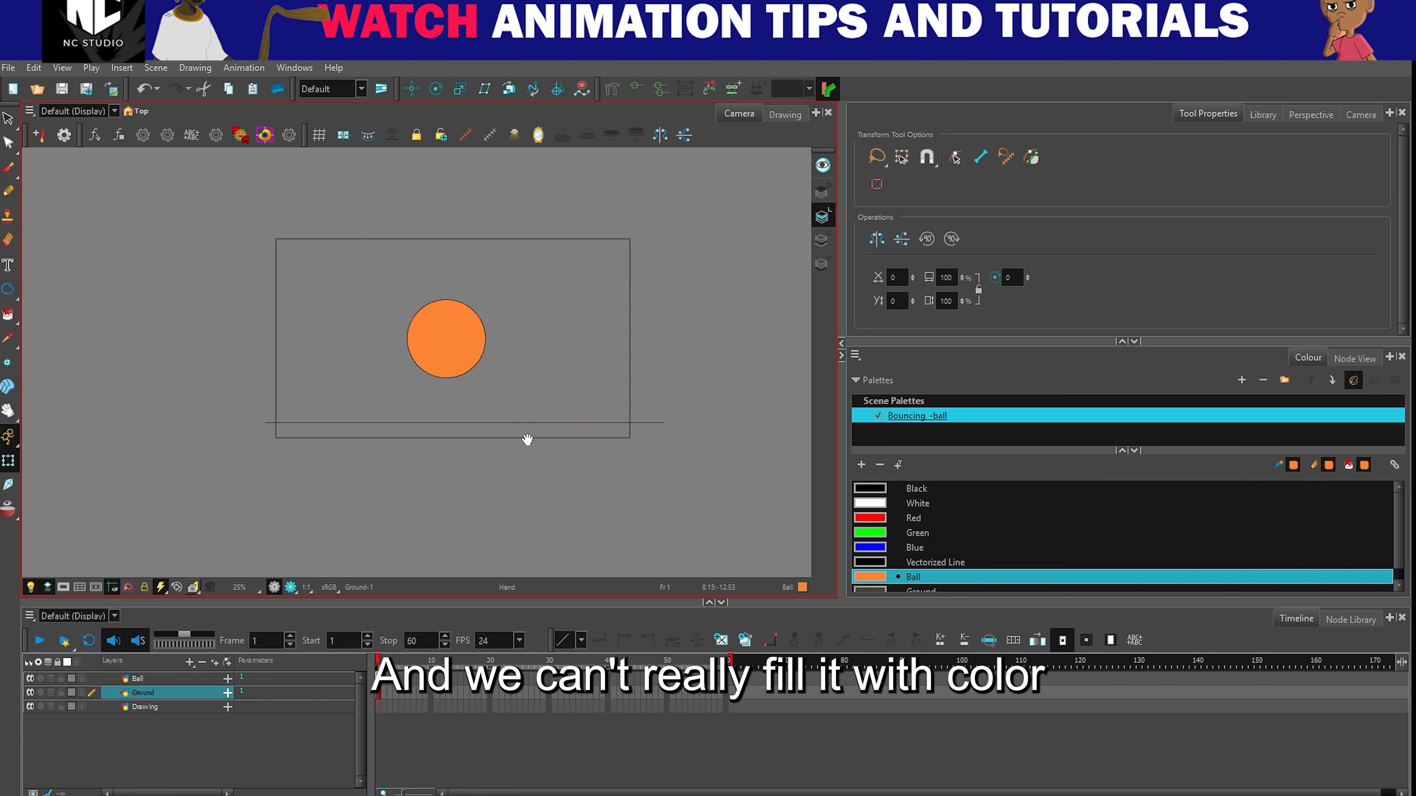
{"action": "left_click", "coordinate": [8, 314]}
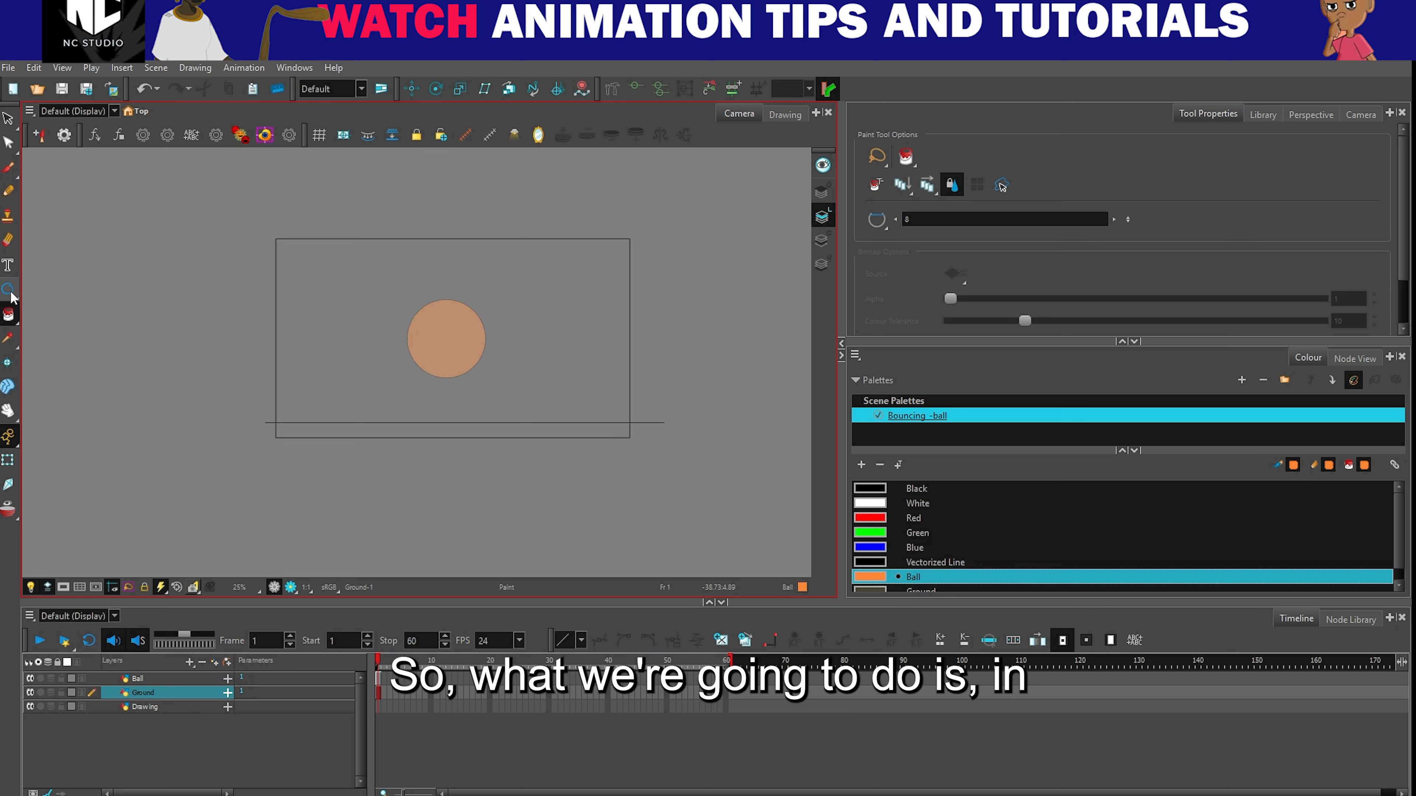
{"action": "left_click", "coordinate": [8, 119]}
{"action": "left_click_drag", "start_coordinate": [383, 404], "coordinate": [419, 444]}
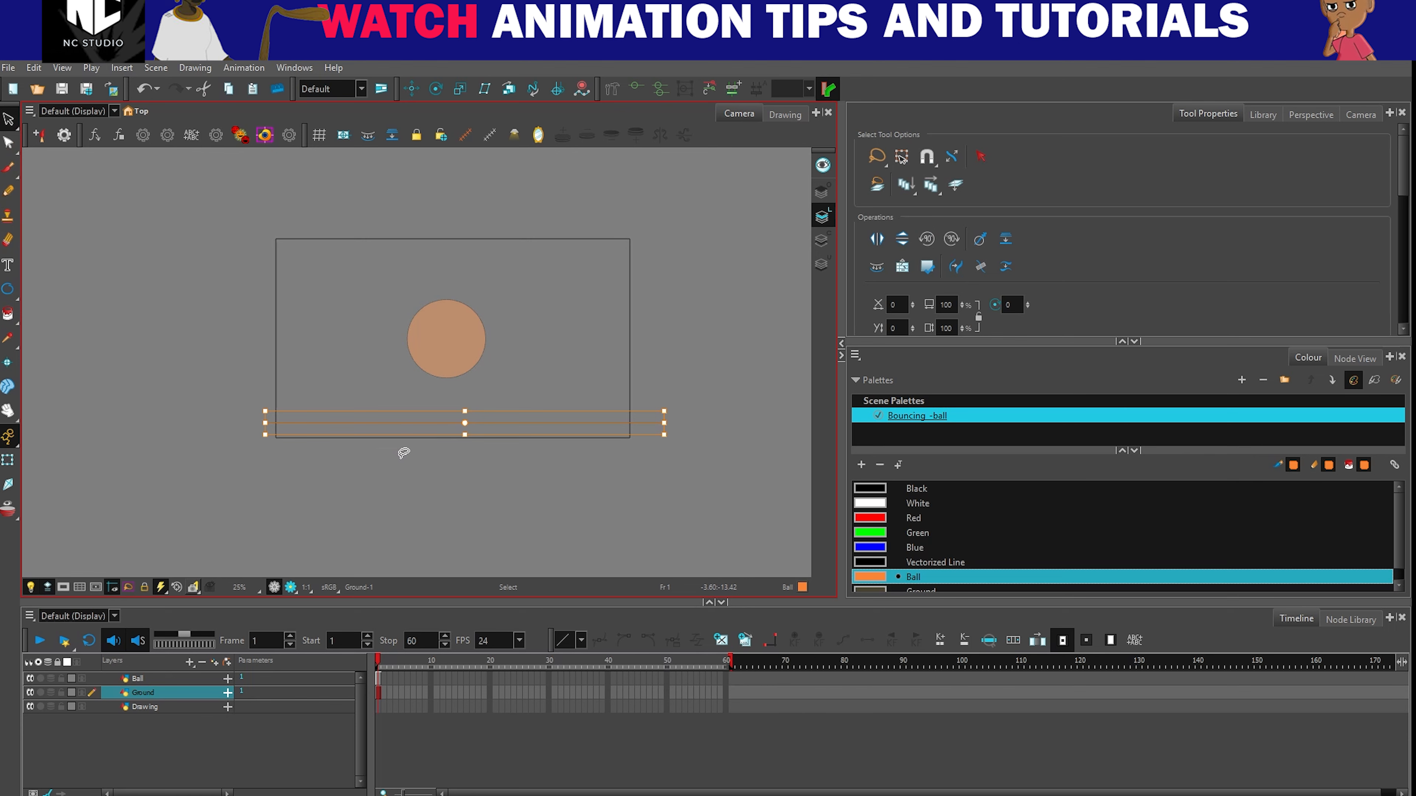
{"action": "key", "text": "Delete"}
- On the Ground layer, draw a long, thin black-outlined rectangle along the camera frame's lower edge, extending slightly past both sides
{"action": "mouse_move", "coordinate": [7, 288]}
{"action": "left_mouse_down"}
{"action": "mouse_move", "coordinate": [33, 320]}
{"action": "mouse_move", "coordinate": [34, 284]}
{"action": "left_mouse_up"}
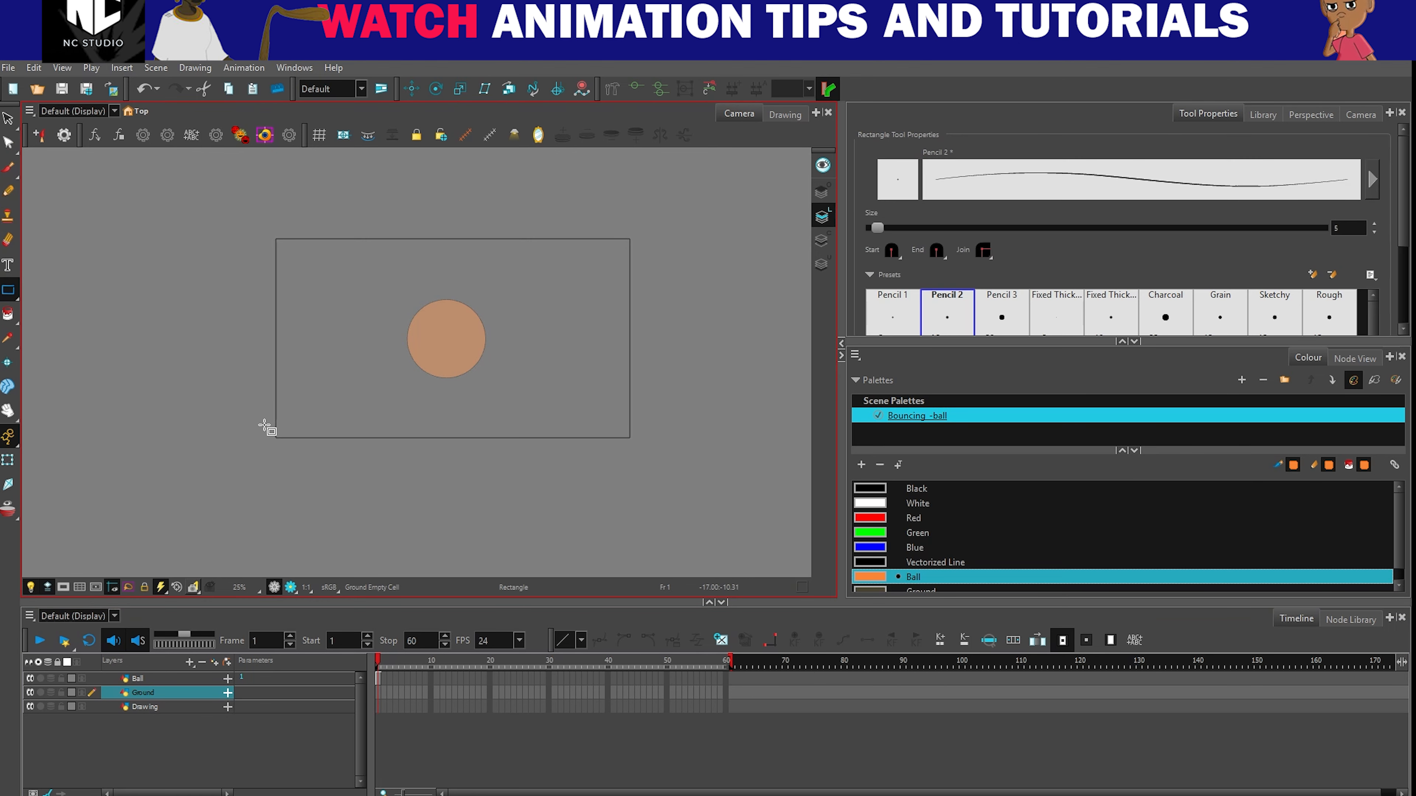
{"action": "left_click_drag", "start_coordinate": [263, 420], "coordinate": [368, 456]}
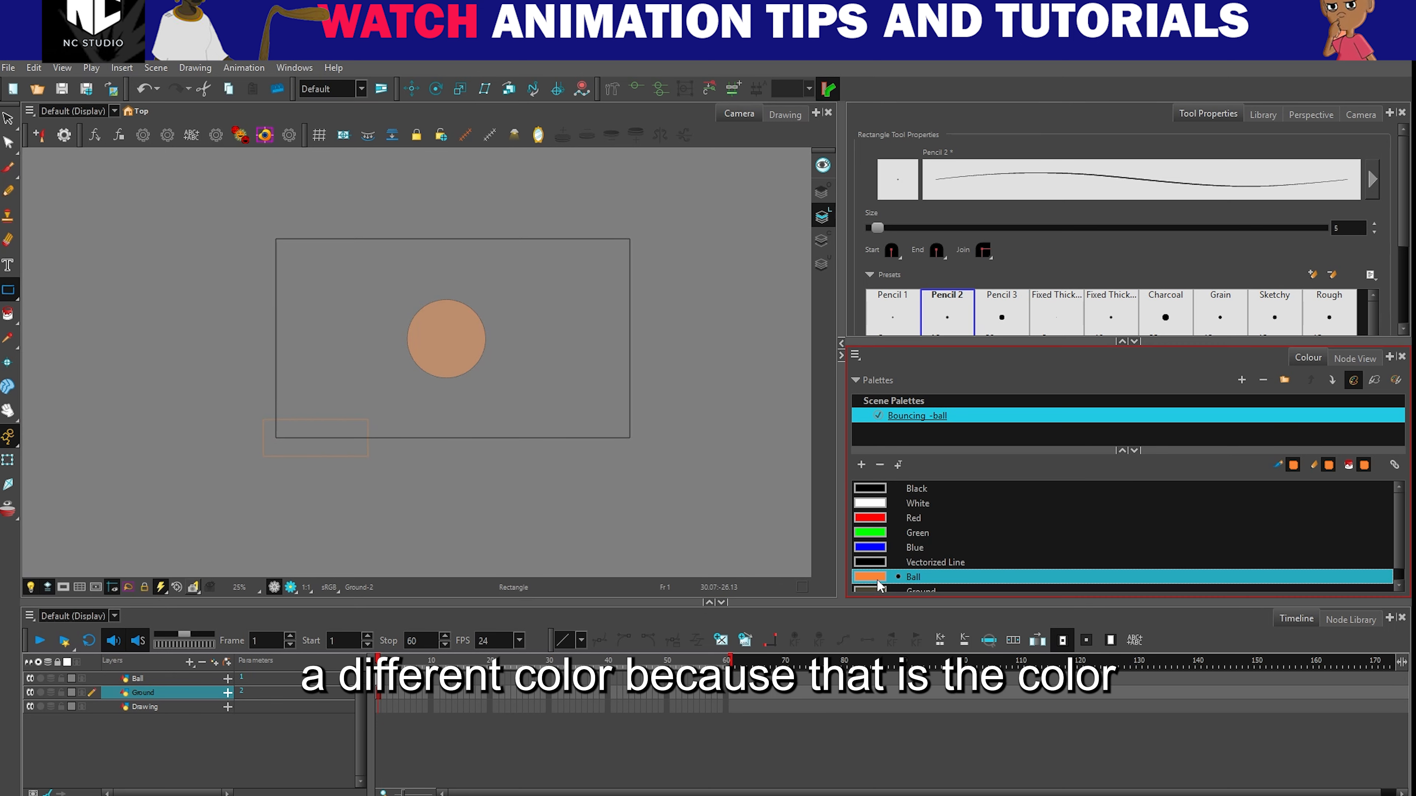
{"action": "key", "text": "ctrl+z"}
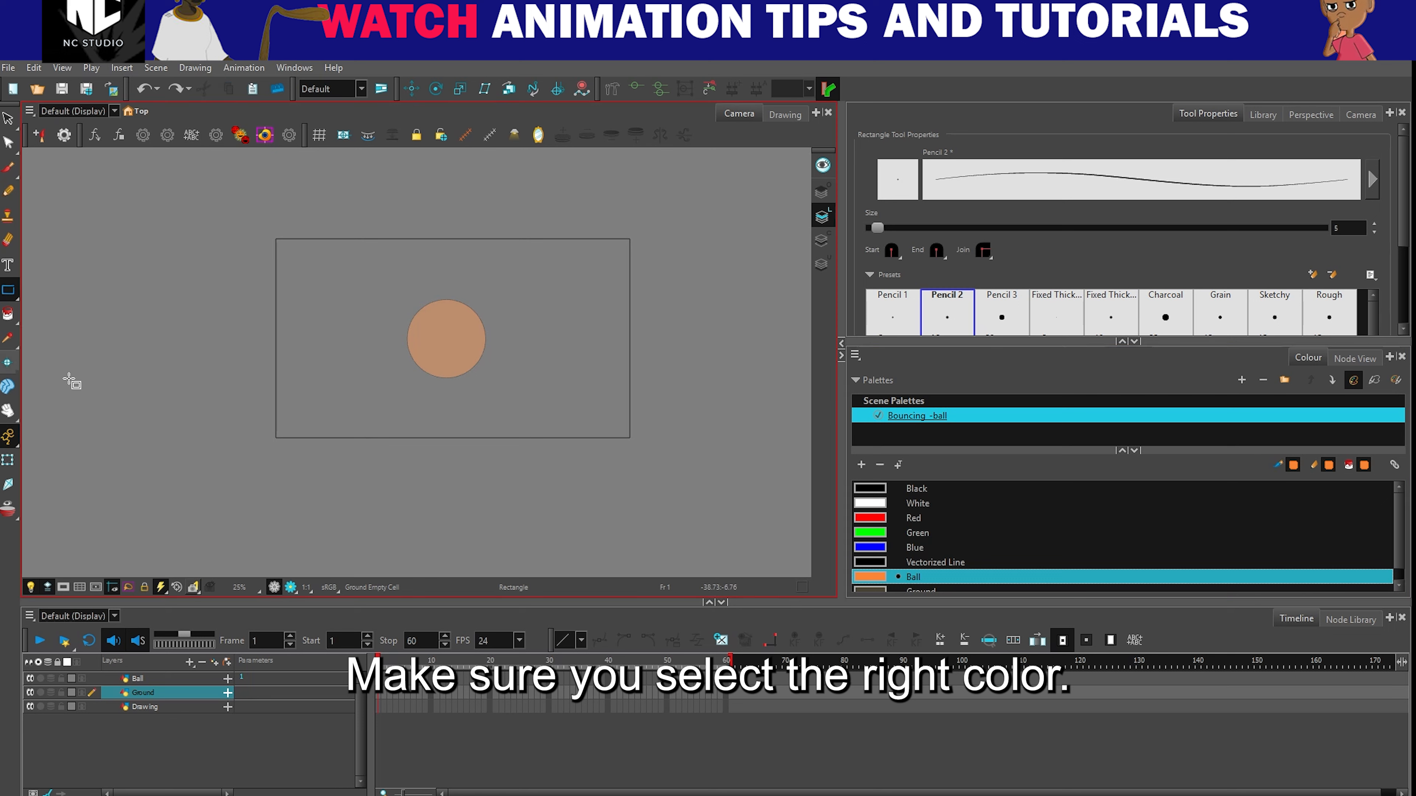
{"action": "left_click", "coordinate": [878, 489]}
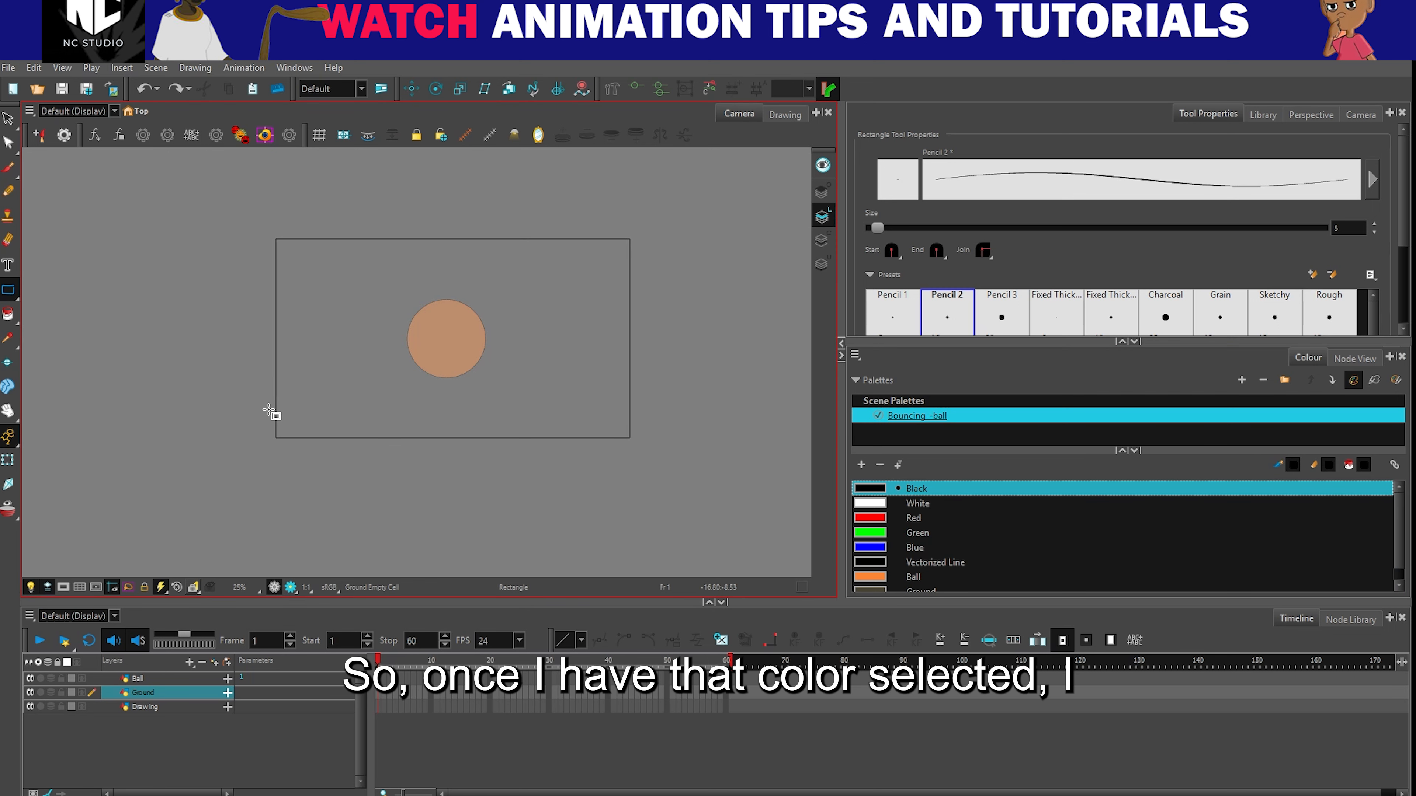
{"action": "mouse_move", "coordinate": [268, 411]}
{"action": "left_mouse_down"}
{"action": "mouse_move", "coordinate": [277, 432]}
{"action": "mouse_move", "coordinate": [339, 463]}
{"action": "mouse_move", "coordinate": [640, 451]}
{"action": "left_mouse_up"}
- Fill the rectangle on the Ground layer with the dark brown Ground colour using the Paint tool
{"action": "left_click", "coordinate": [146, 697]}
{"action": "left_click", "coordinate": [8, 460]}
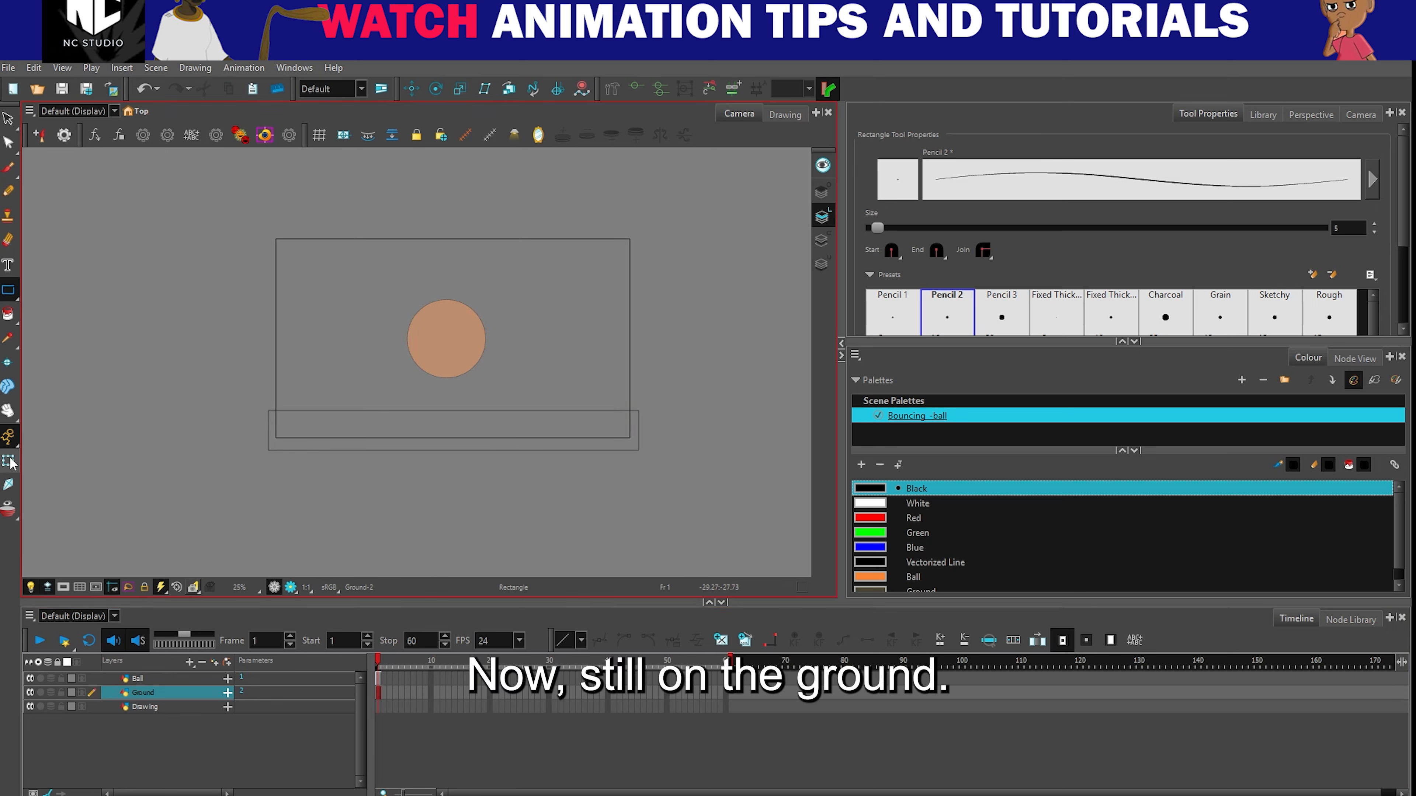
{"action": "scroll", "coordinate": [918, 539], "scroll_direction": "down", "scroll_amount": 1}
{"action": "left_click", "coordinate": [878, 580]}
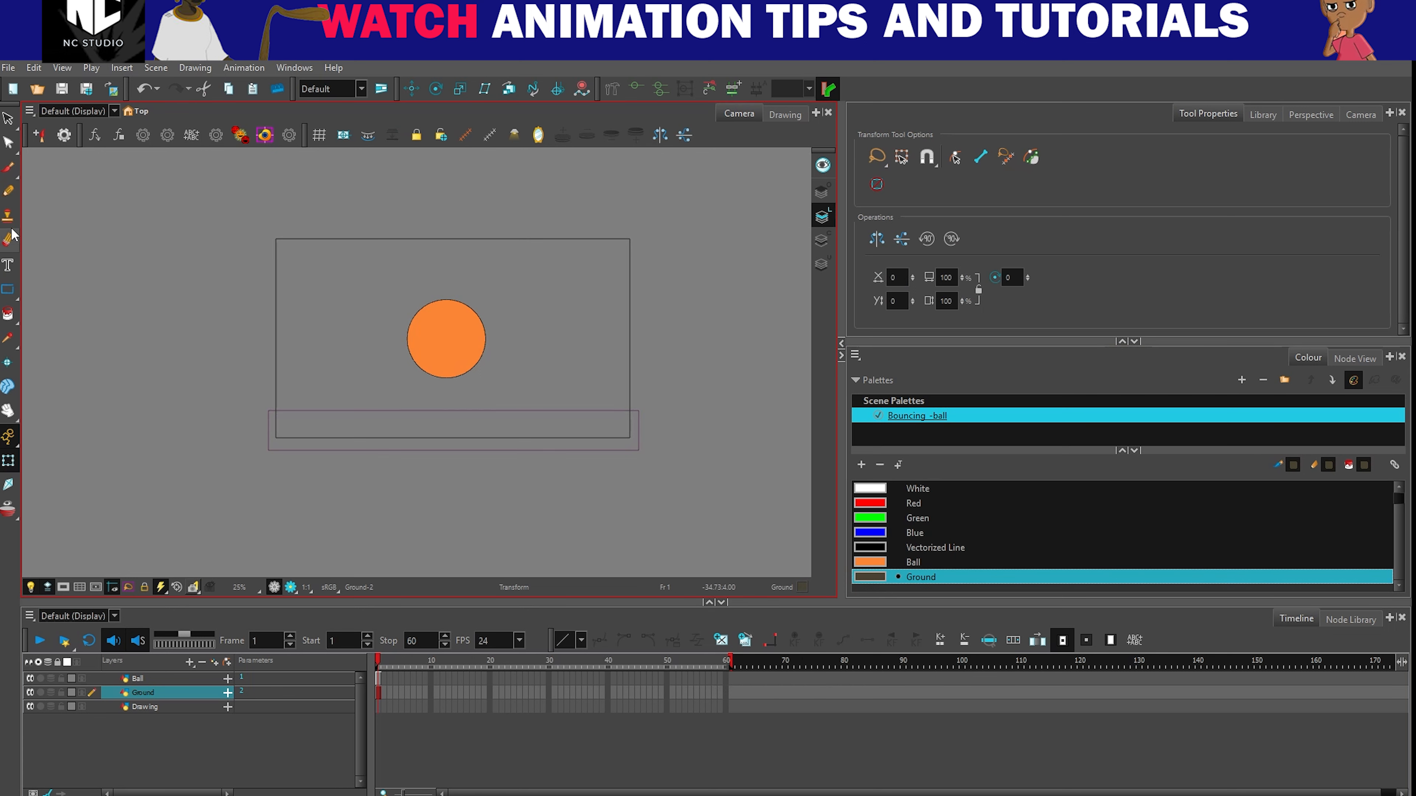
{"action": "left_click", "coordinate": [8, 315]}
{"action": "scroll", "coordinate": [392, 442], "scroll_direction": "up", "scroll_amount": 1}
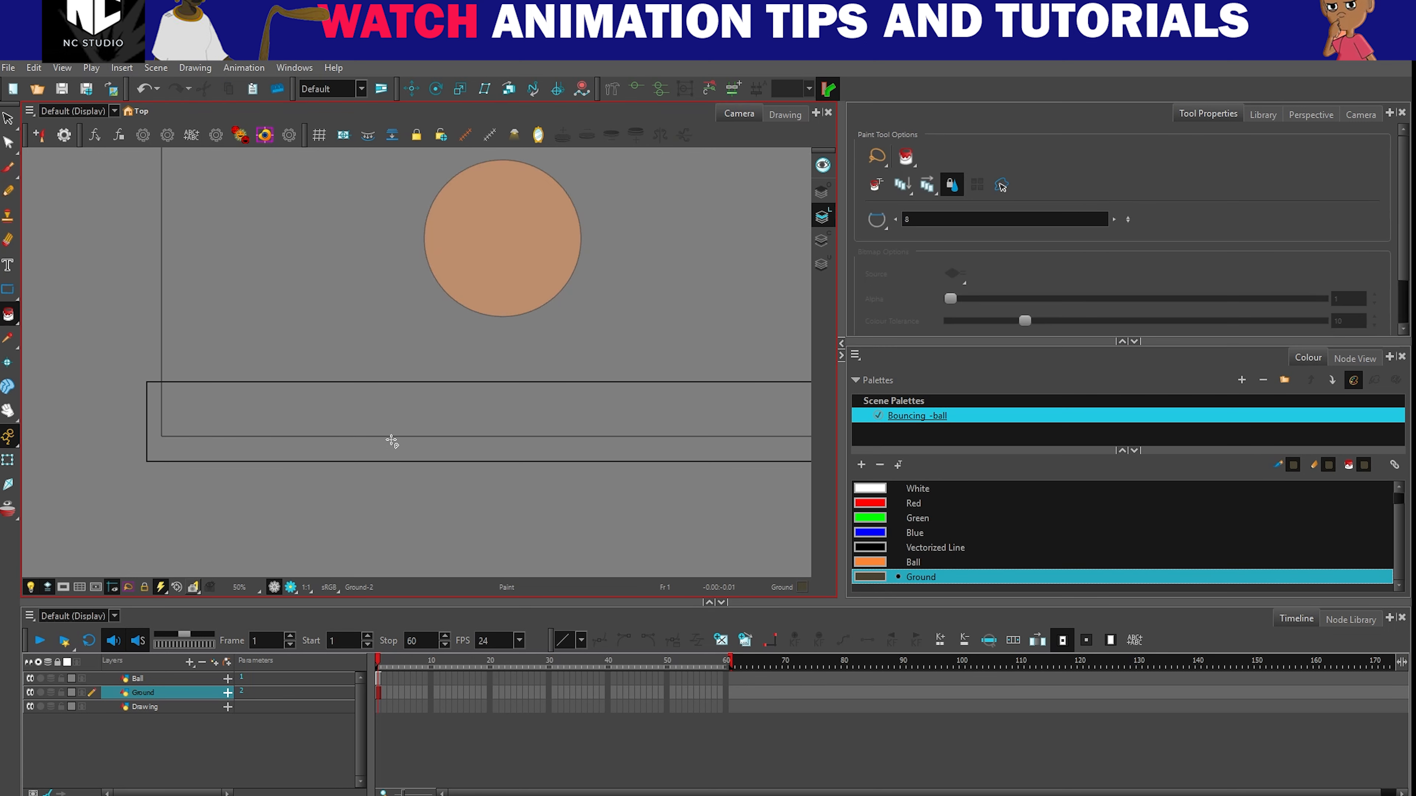
{"action": "left_click", "coordinate": [432, 414]}
- Check the ball and the ground rectangle by selecting each with the Transform tool, undoing the ball's trial move
{"action": "left_click", "coordinate": [9, 464]}
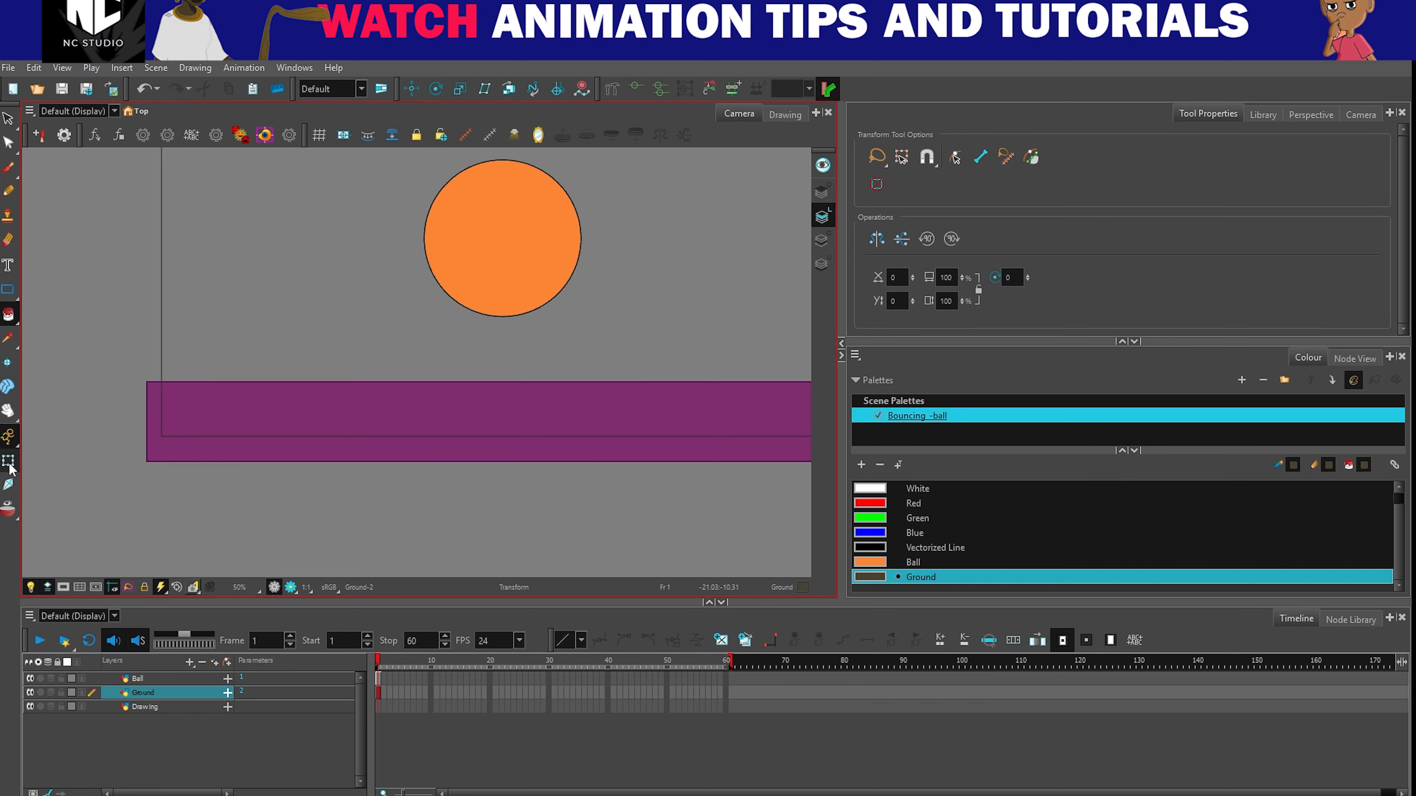
{"action": "scroll", "coordinate": [400, 323], "scroll_direction": "down", "scroll_amount": 2}
{"action": "left_click", "coordinate": [558, 398]}
{"action": "left_click", "coordinate": [5, 461]}
{"action": "scroll", "coordinate": [464, 279], "scroll_direction": "up", "scroll_amount": 1}
{"action": "left_click", "coordinate": [395, 349]}
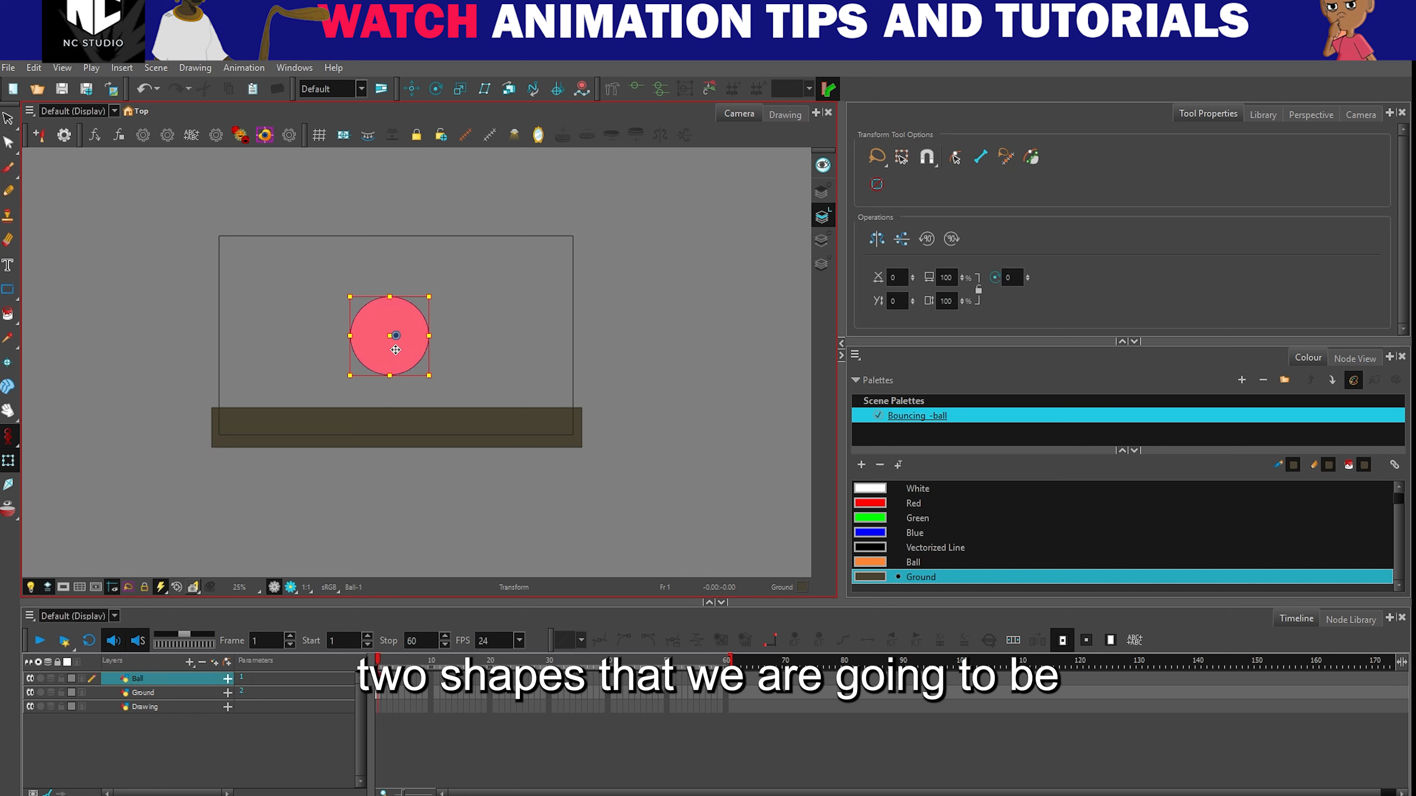
{"action": "left_click_drag", "start_coordinate": [409, 333], "coordinate": [411, 374]}
{"action": "key", "text": "ctrl+z"}
{"action": "left_click", "coordinate": [397, 418]}
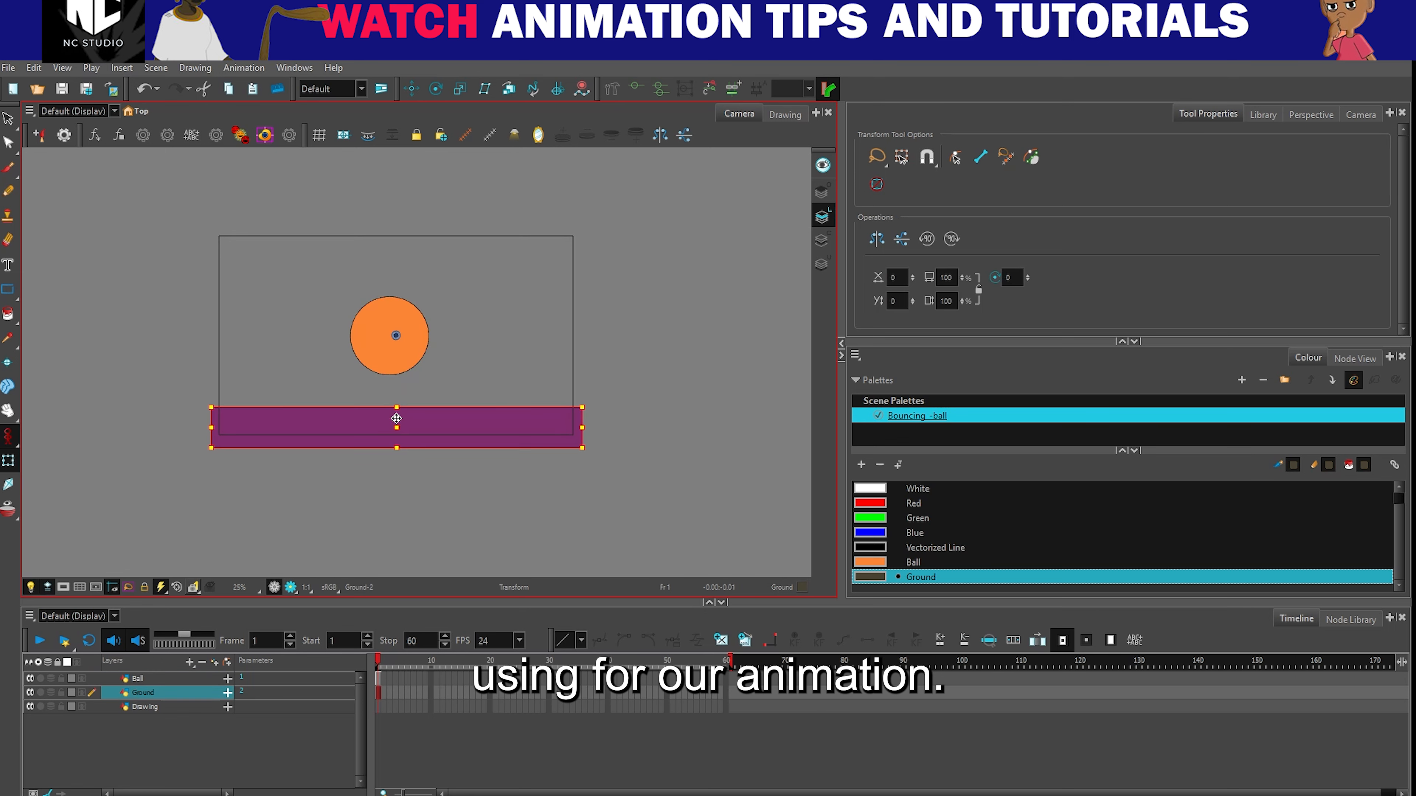
{"action": "left_click", "coordinate": [496, 377]}
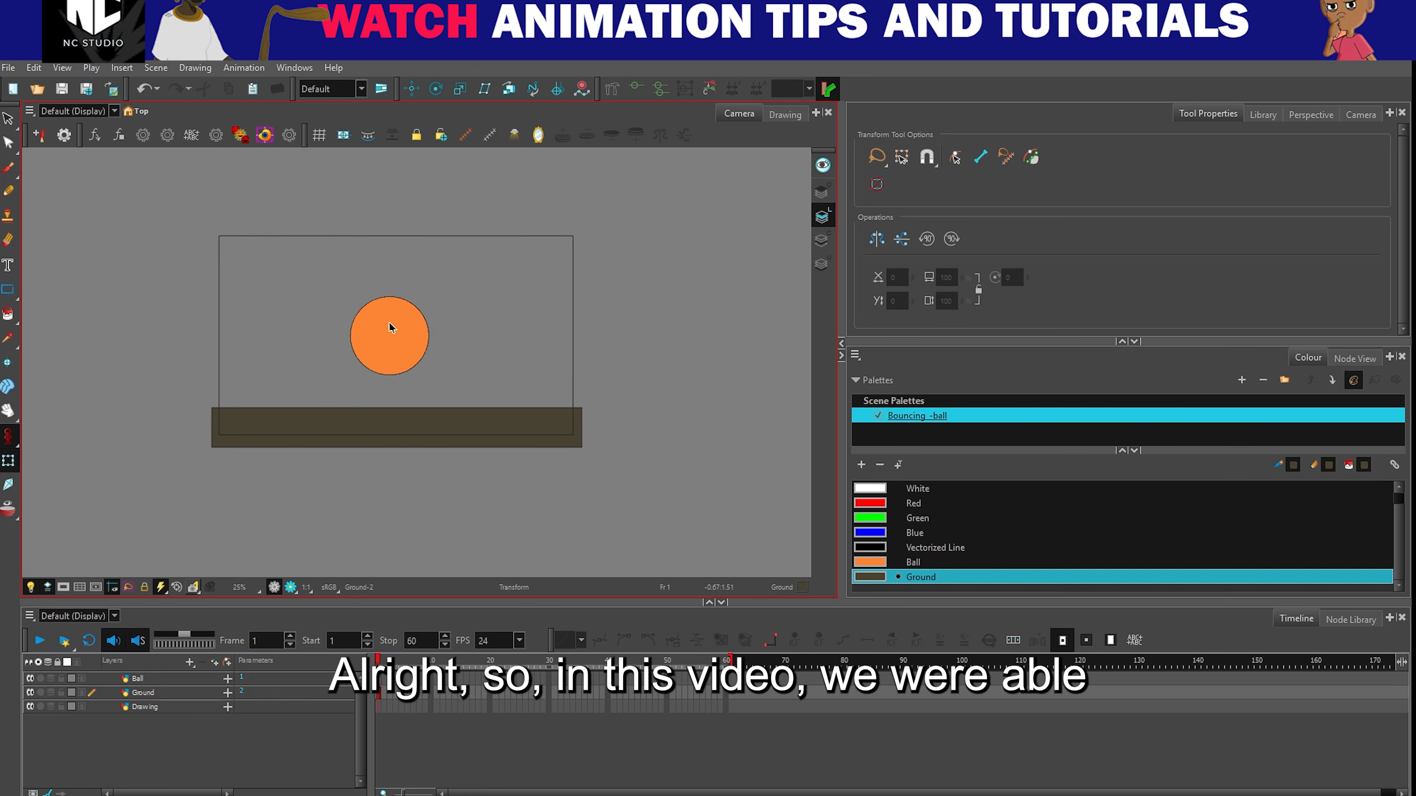
- Check the drawings on the Ball and Ground layers by selecting each layer in turn, and clear the selection
{"action": "scroll", "coordinate": [390, 328], "scroll_direction": "down", "scroll_amount": 1}
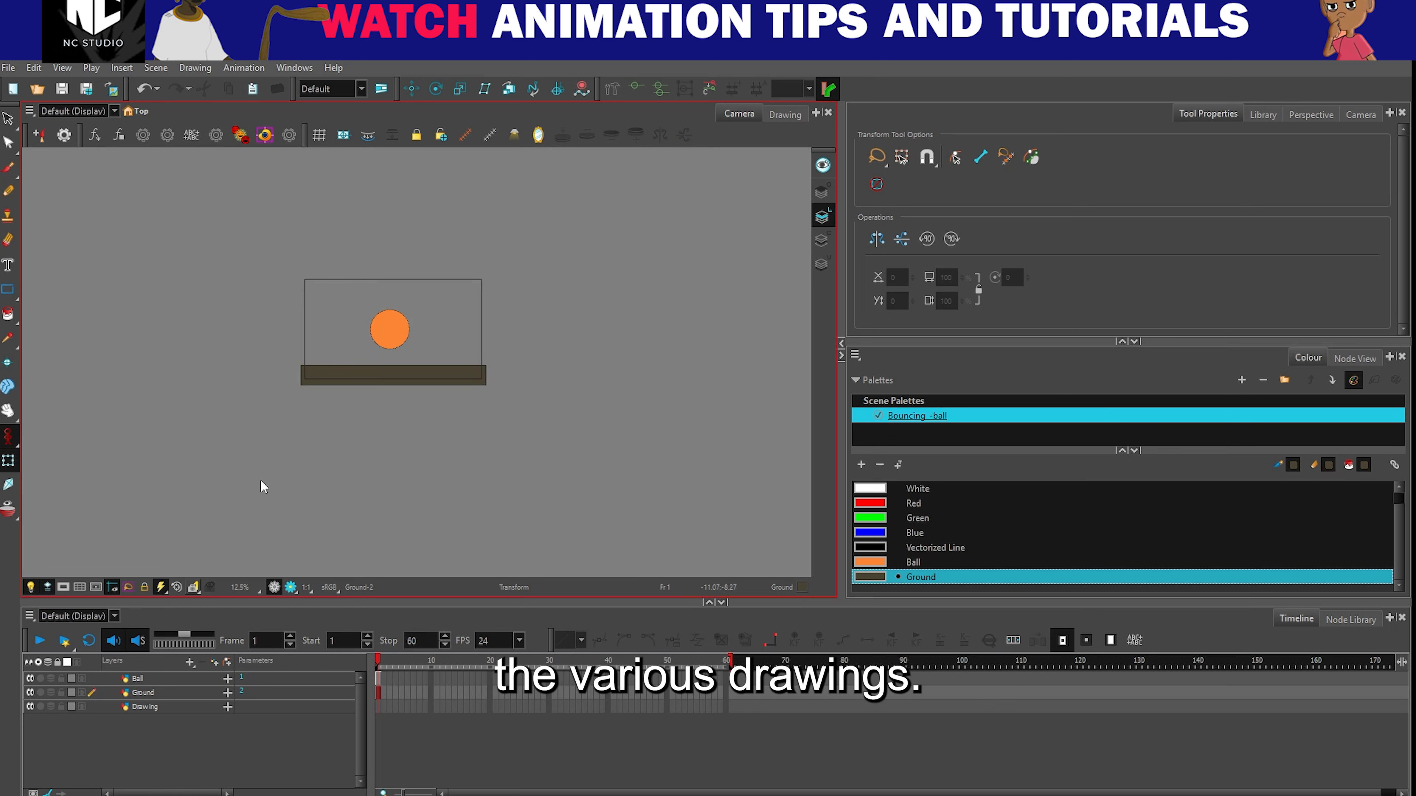
{"action": "left_click", "coordinate": [136, 680]}
{"action": "left_click", "coordinate": [139, 694]}
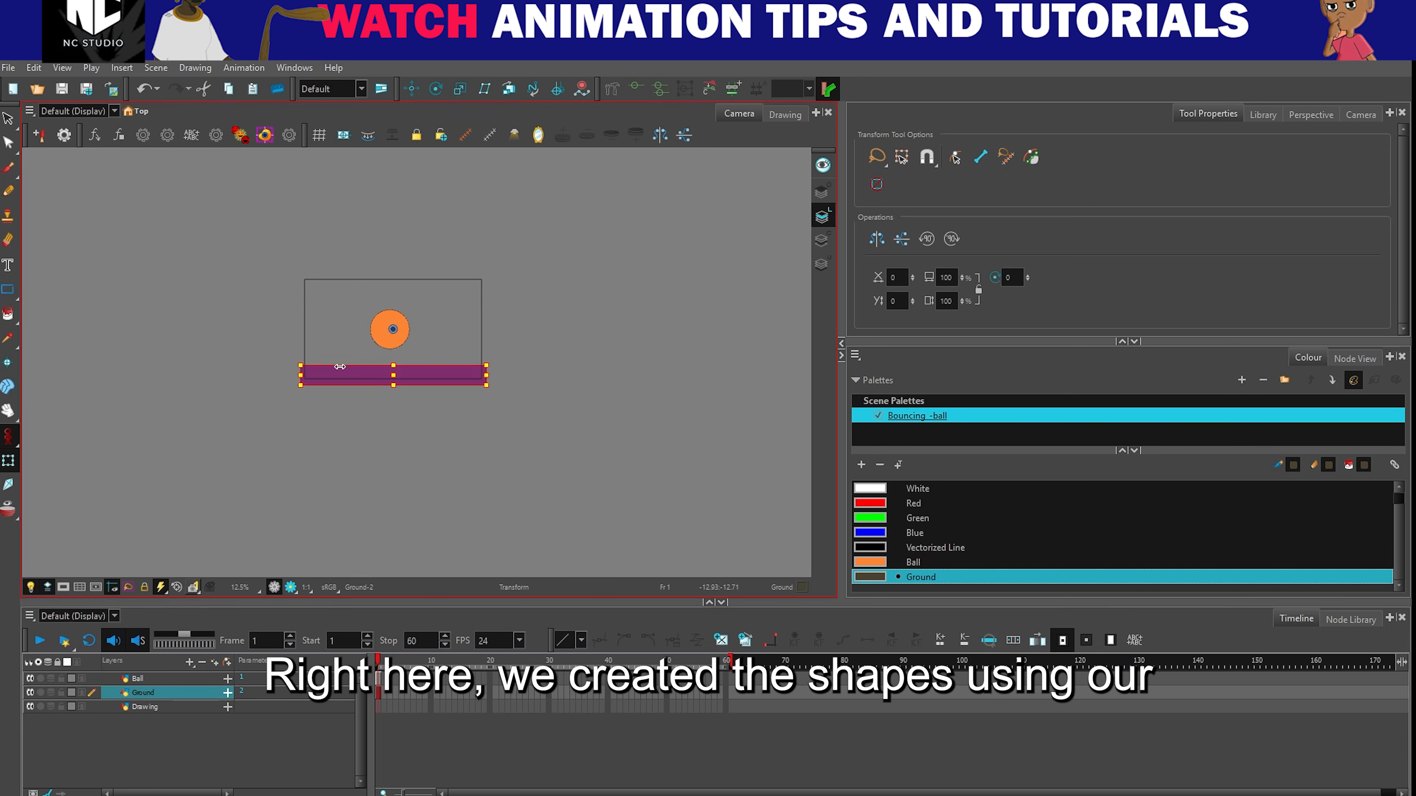
{"action": "left_click", "coordinate": [560, 322]}
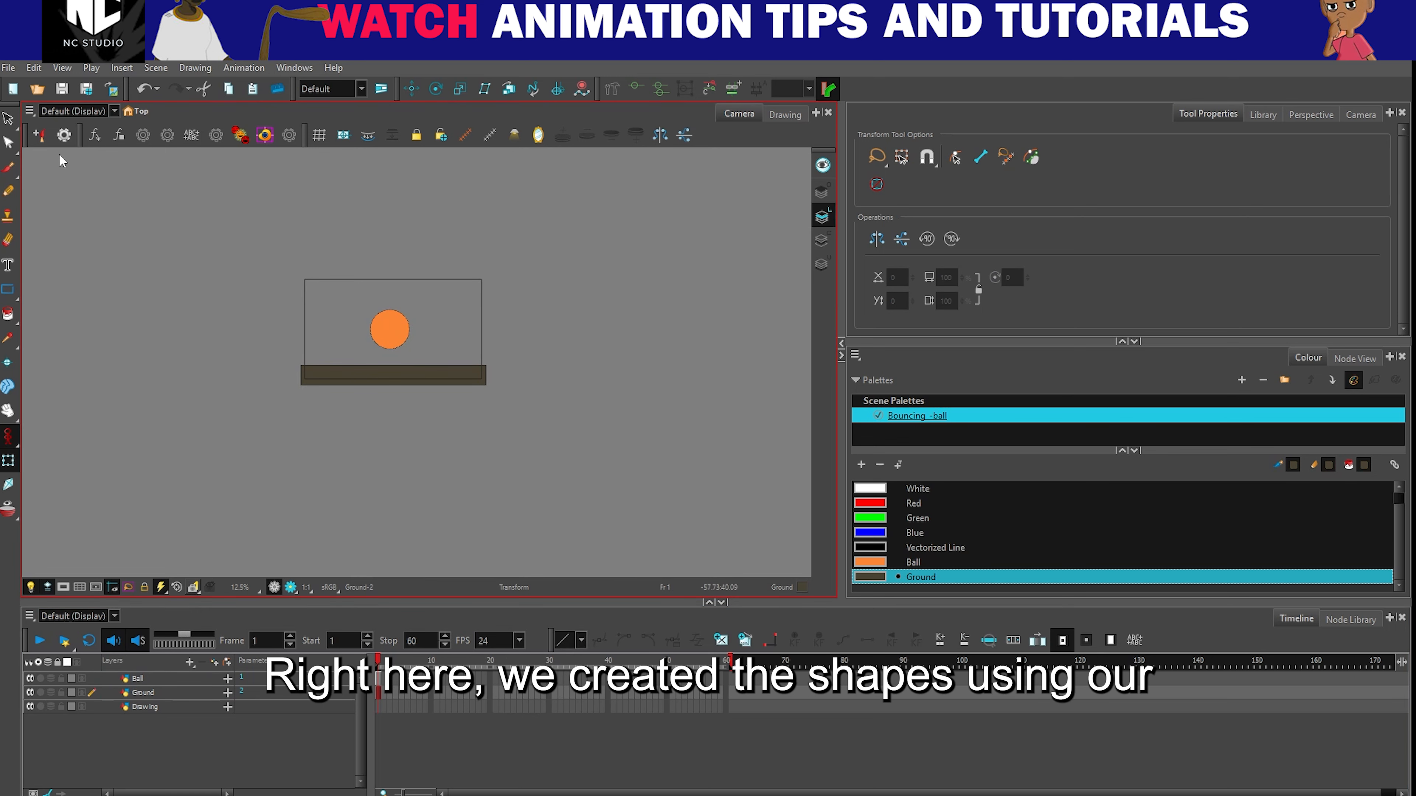
- View the available shape tools and make the orange Ball swatch the current colour
{"action": "left_click", "coordinate": [7, 289]}
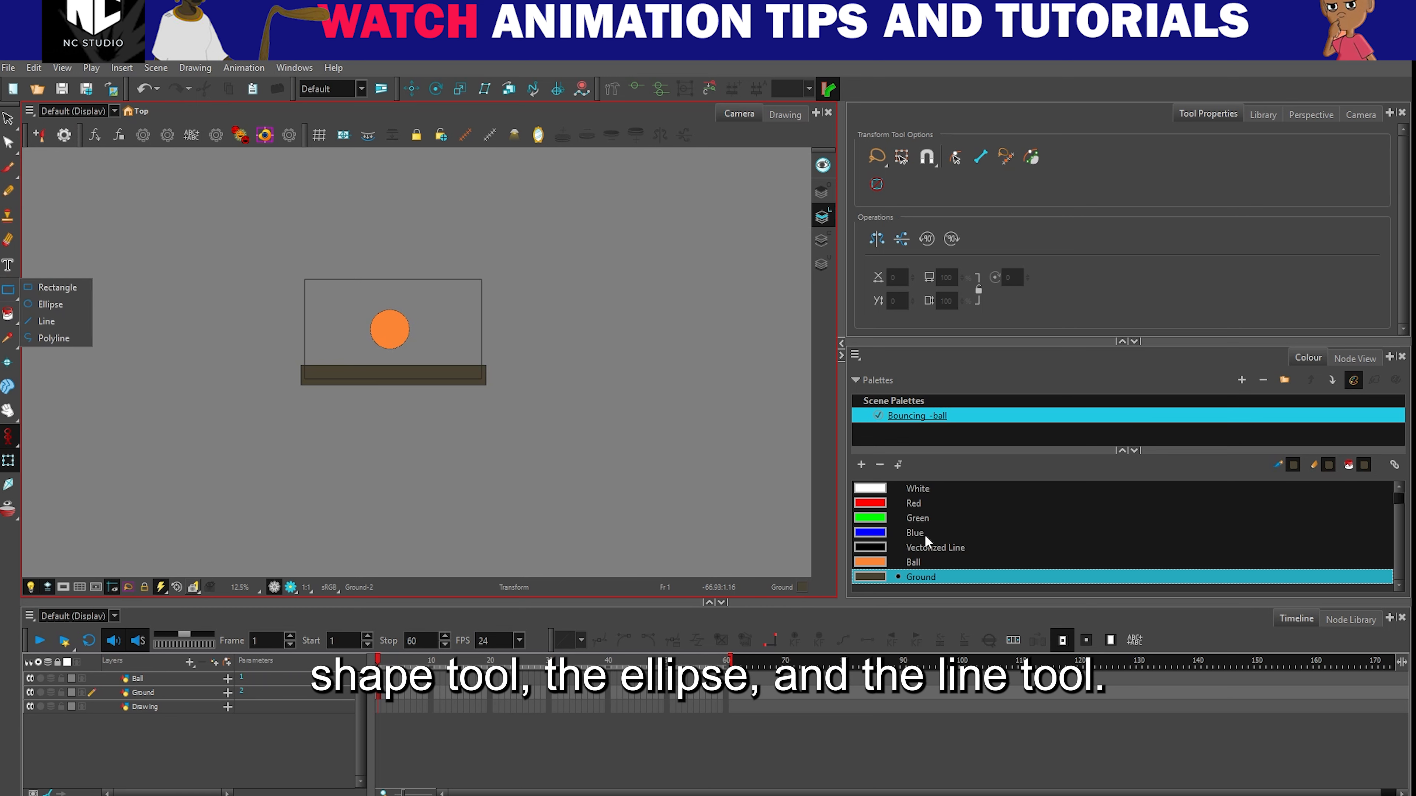
{"action": "left_click", "coordinate": [879, 562]}
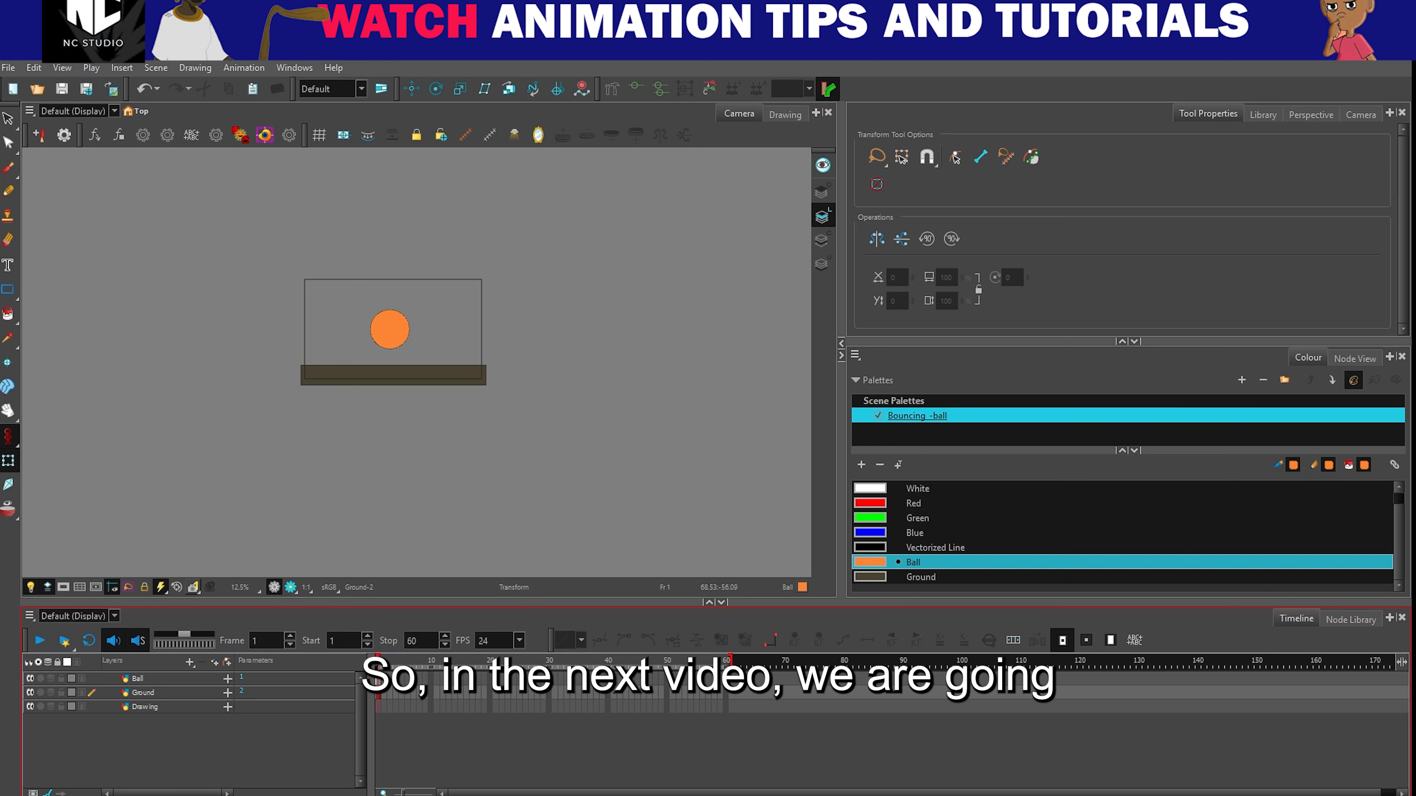
{"action": "mouse_move", "coordinate": [929, 795]}
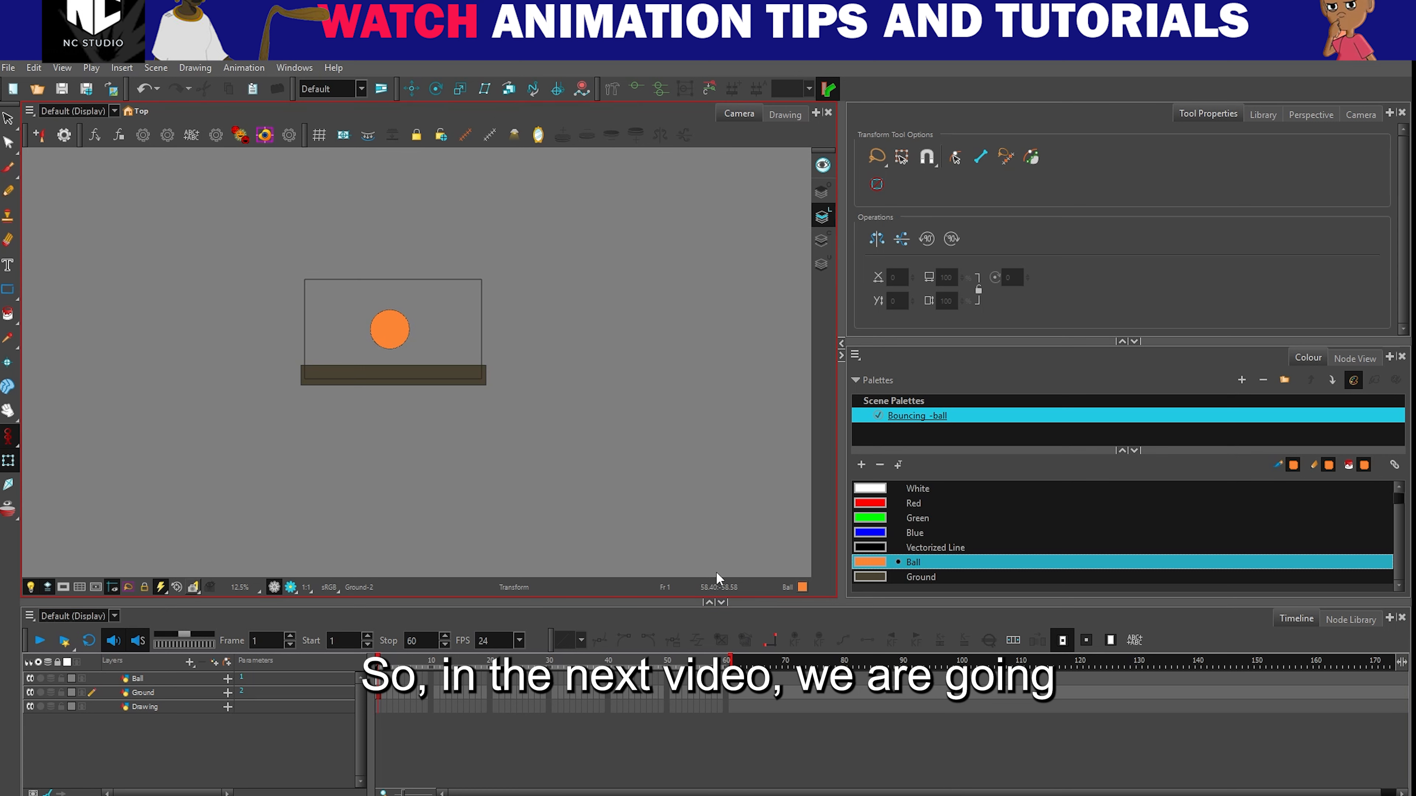